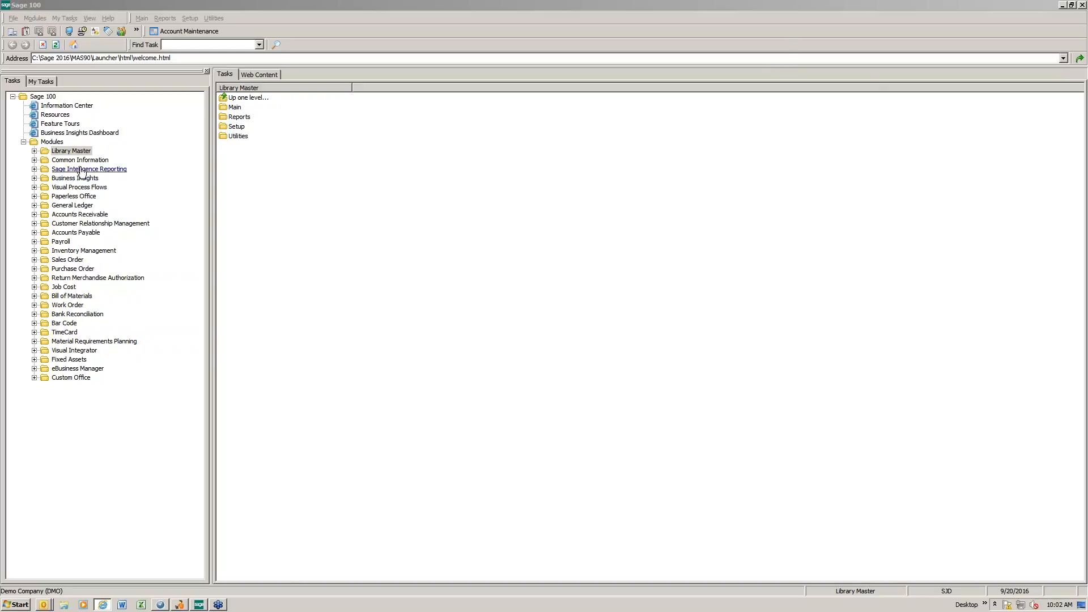
Step: Expand the Library Master module, list its Main tasks, and narrow the module tree pane slightly
{"action": "left_click", "coordinate": [34, 150]}
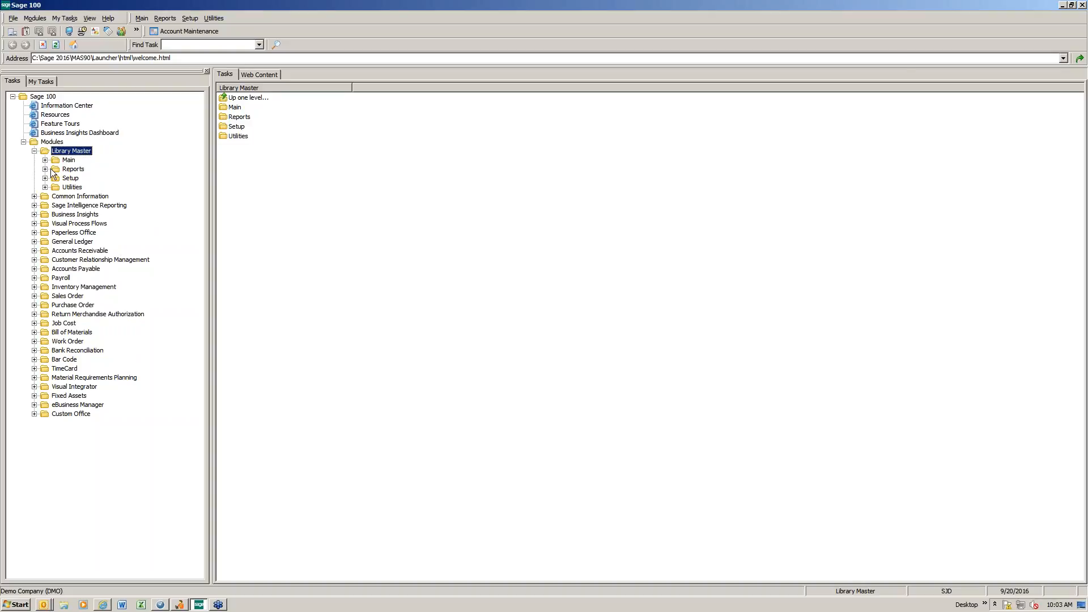
{"action": "left_click", "coordinate": [45, 161]}
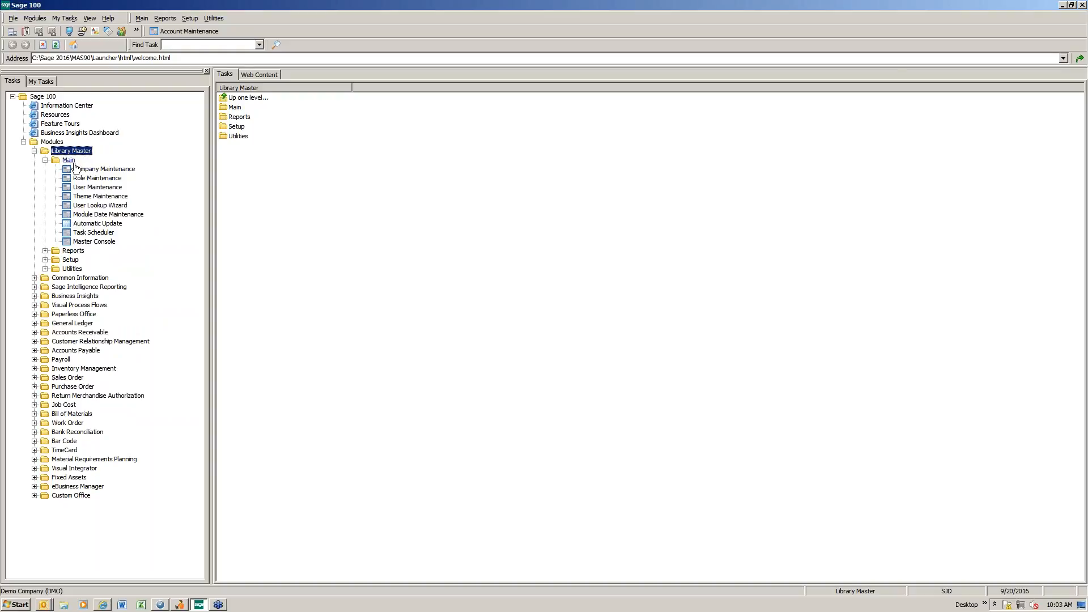
{"action": "left_click_drag", "start_coordinate": [210, 263], "coordinate": [145, 267]}
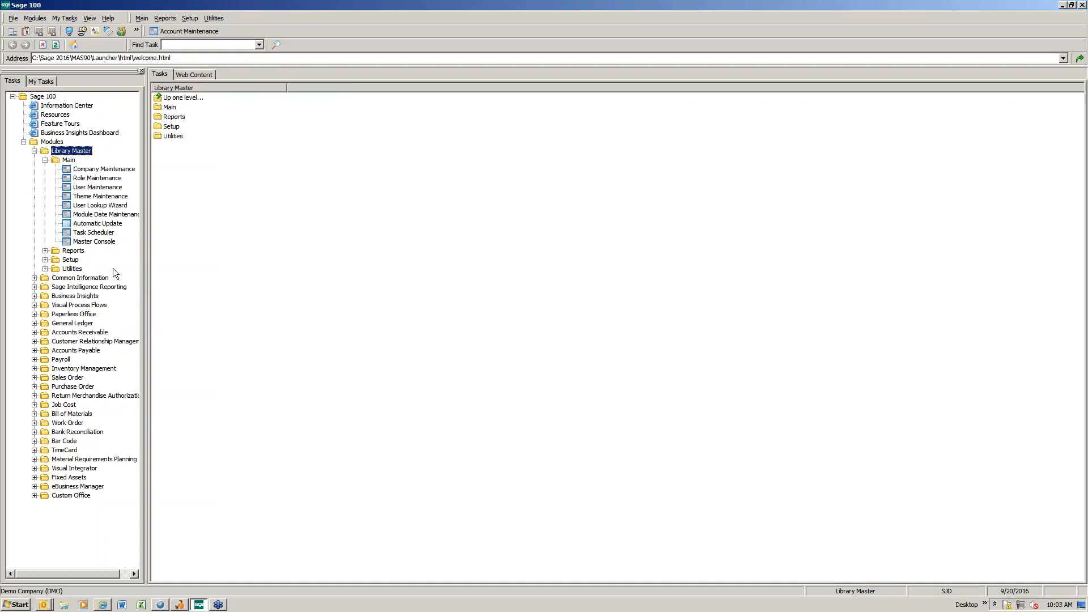
{"action": "left_click_drag", "start_coordinate": [144, 264], "coordinate": [195, 267]}
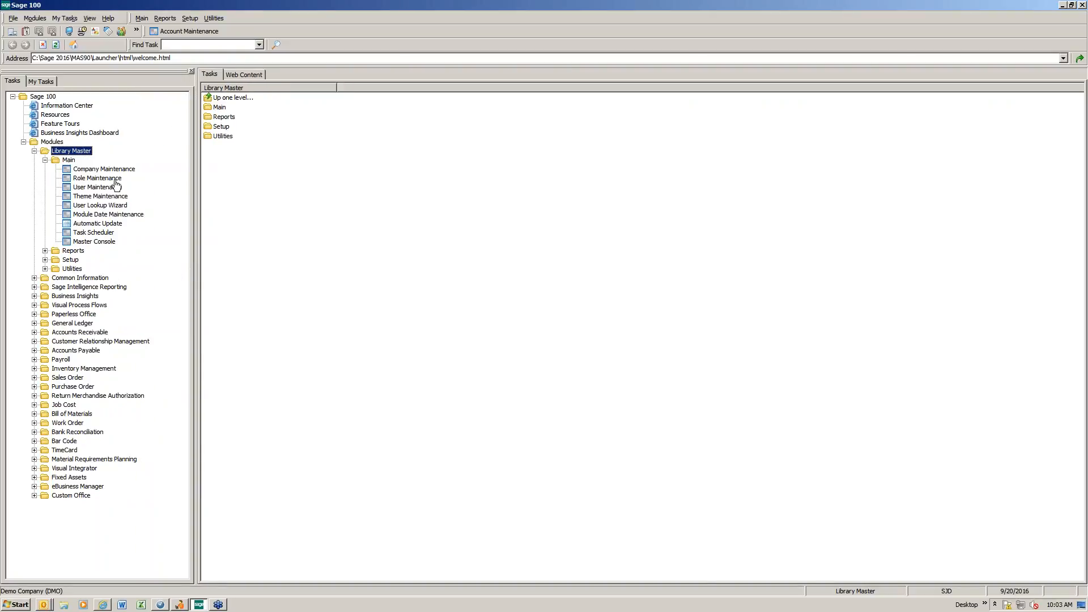
{"action": "double_click", "coordinate": [66, 161]}
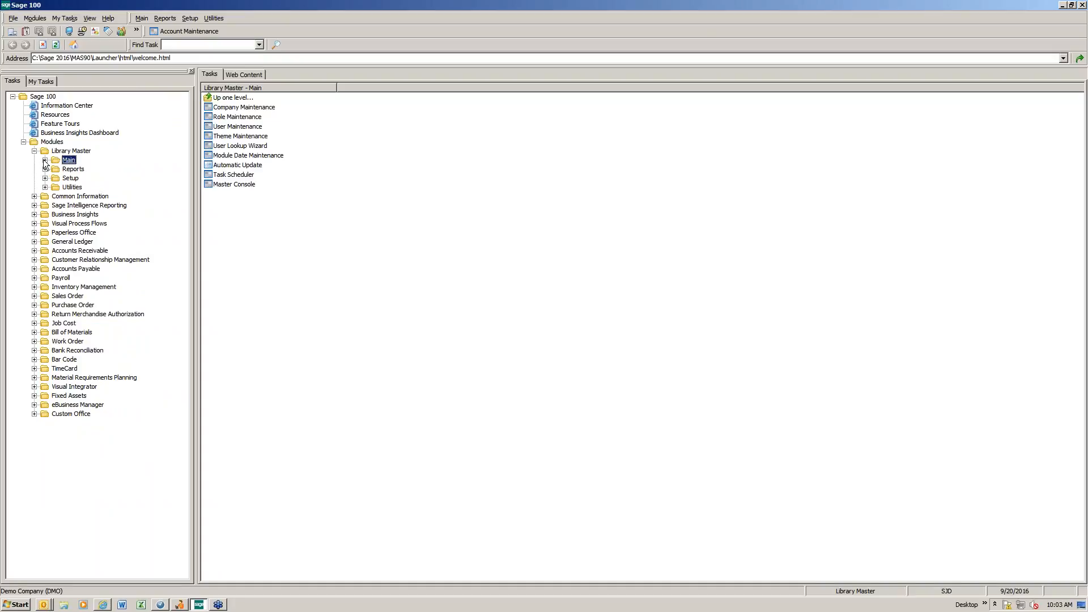
{"action": "double_click", "coordinate": [67, 162]}
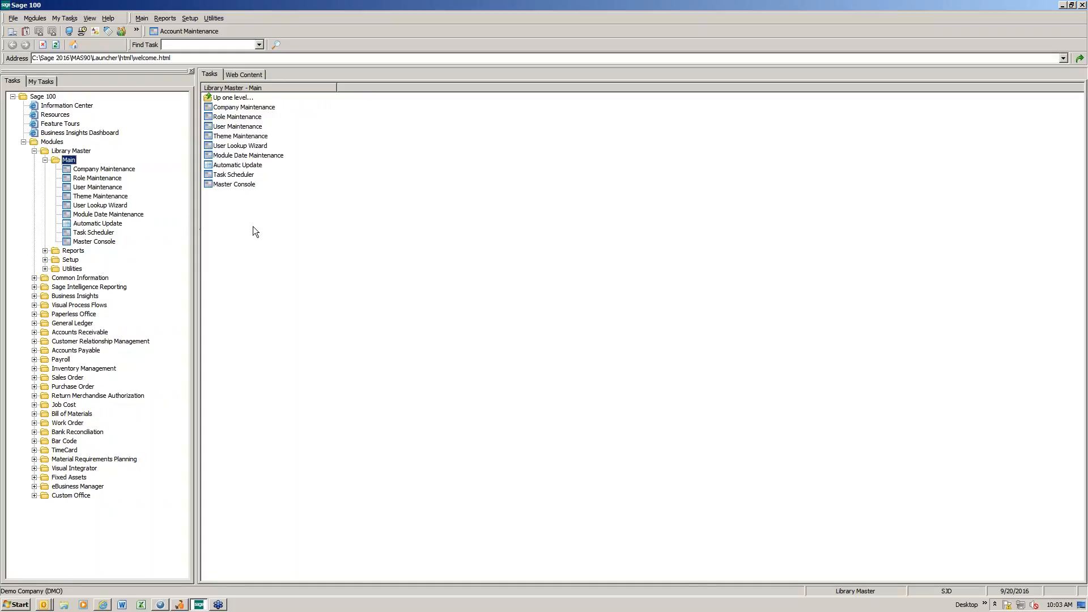
Step: Load company DMO in Company Maintenance and view the available theme codes in its theme settings
{"action": "left_click", "coordinate": [236, 108]}
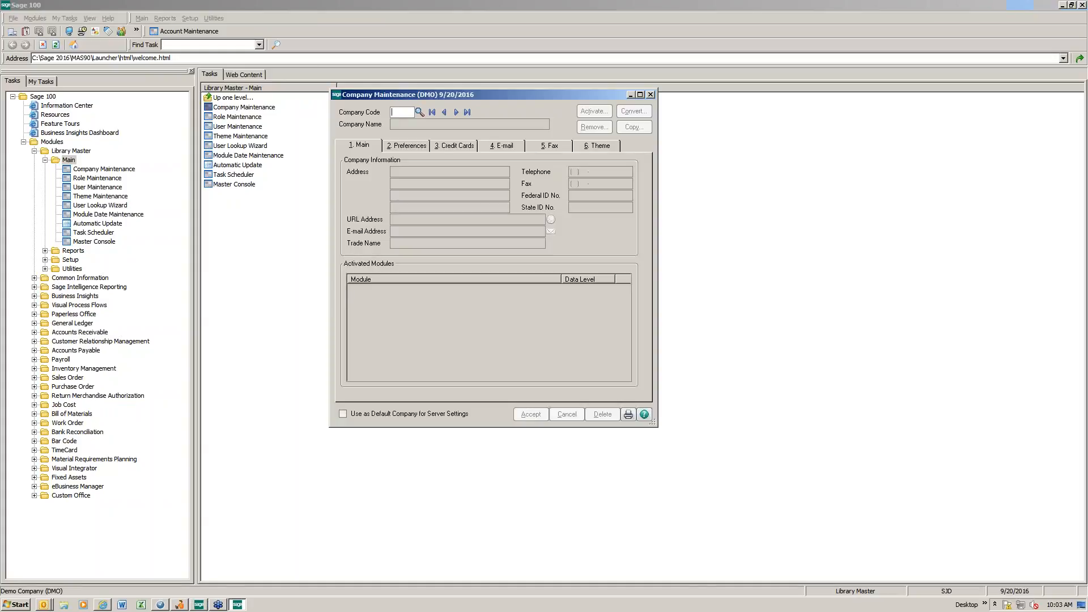
{"action": "type", "text": "DMO"}
{"action": "key", "text": "Tab"}
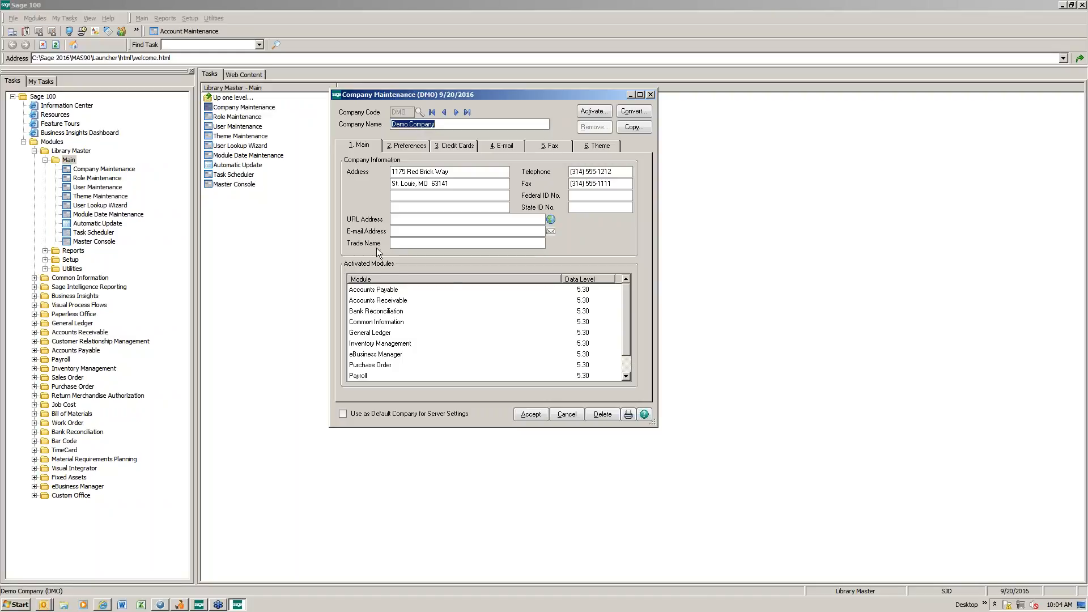
{"action": "left_click", "coordinate": [601, 146]}
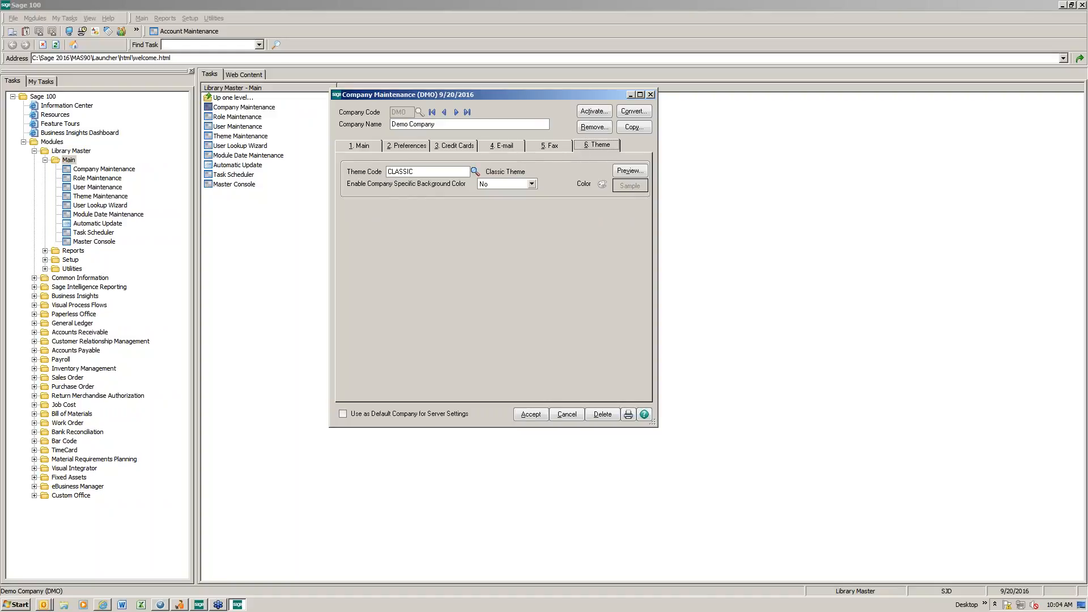
{"action": "left_click", "coordinate": [475, 171]}
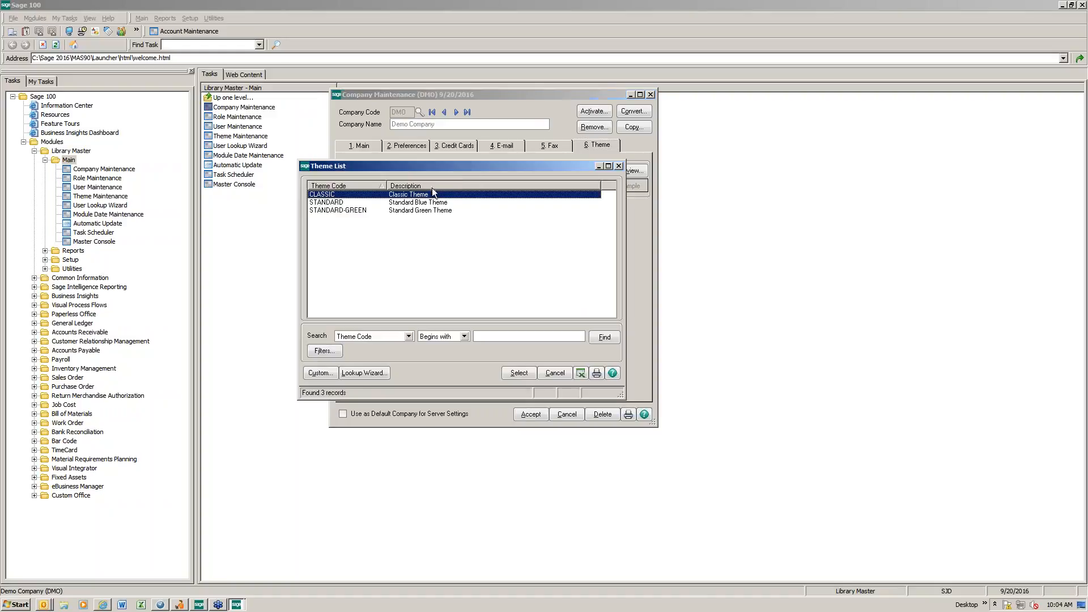
{"action": "left_click", "coordinate": [619, 166]}
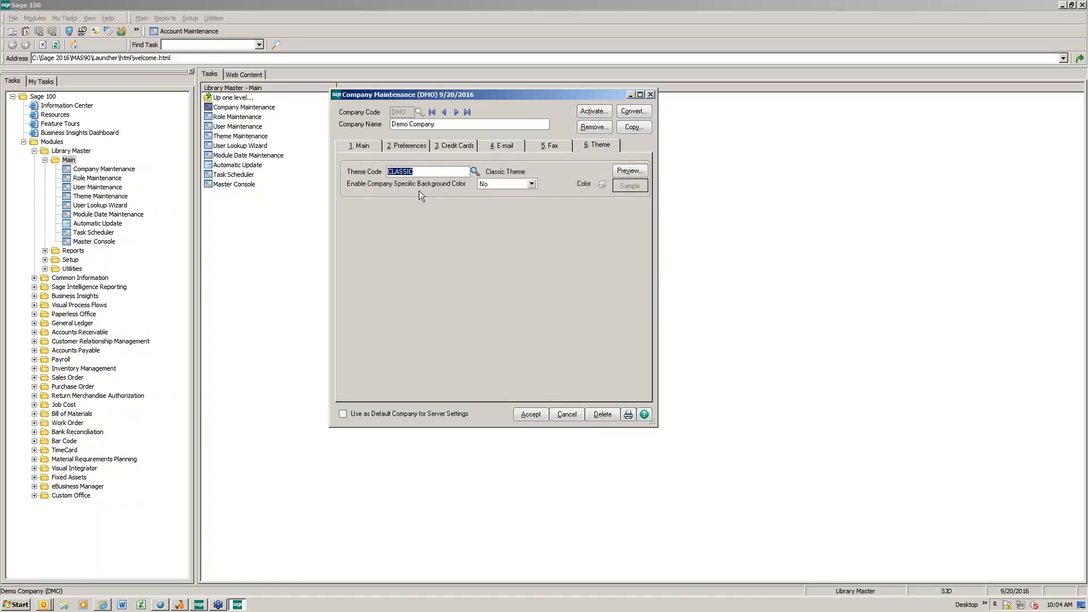
Step: Set the company-specific color of DMO to Background, choose a lightened pale yellow, and accept the change
{"action": "left_click", "coordinate": [530, 185]}
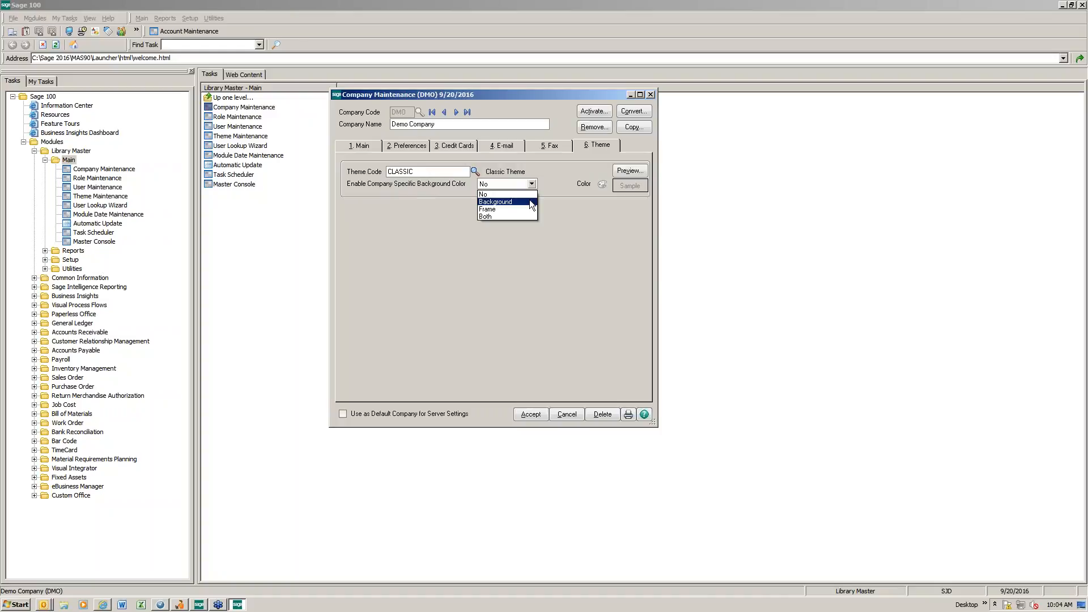
{"action": "left_click", "coordinate": [532, 203]}
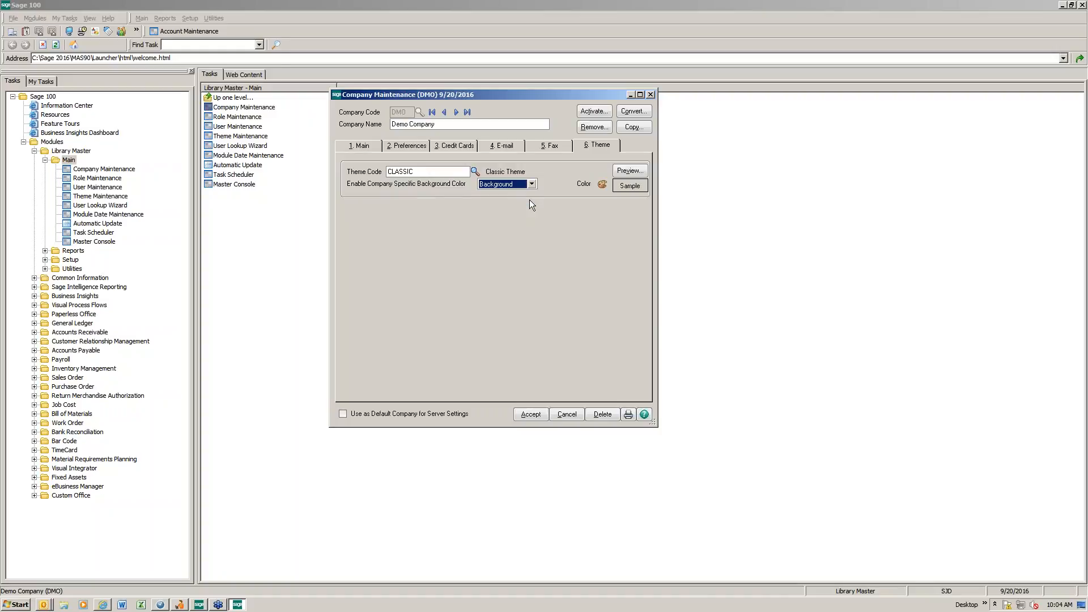
{"action": "left_click", "coordinate": [602, 186]}
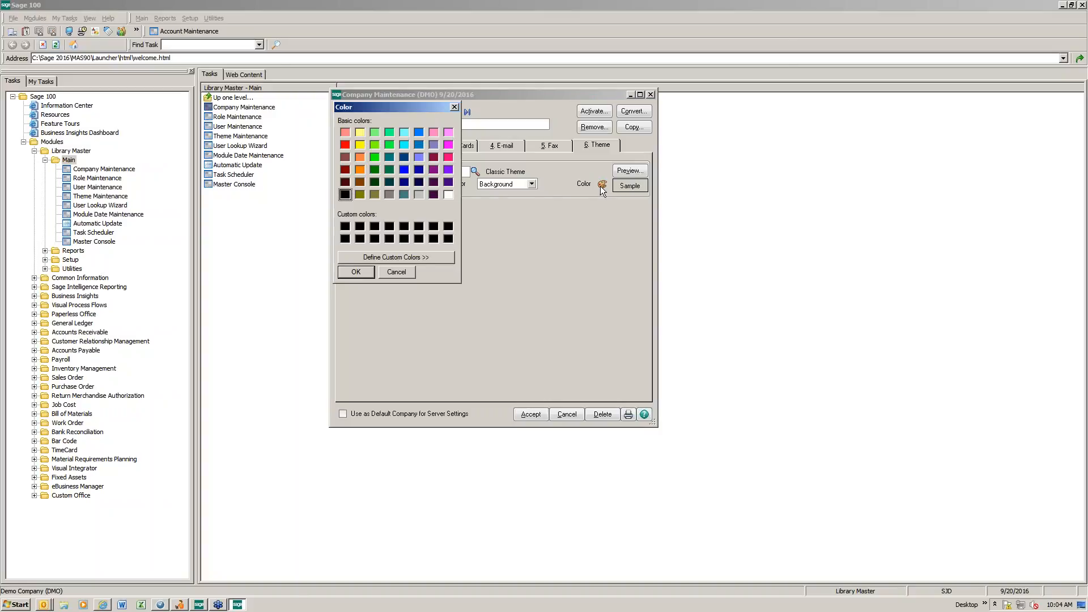
{"action": "left_click", "coordinate": [359, 132]}
{"action": "left_click", "coordinate": [391, 262]}
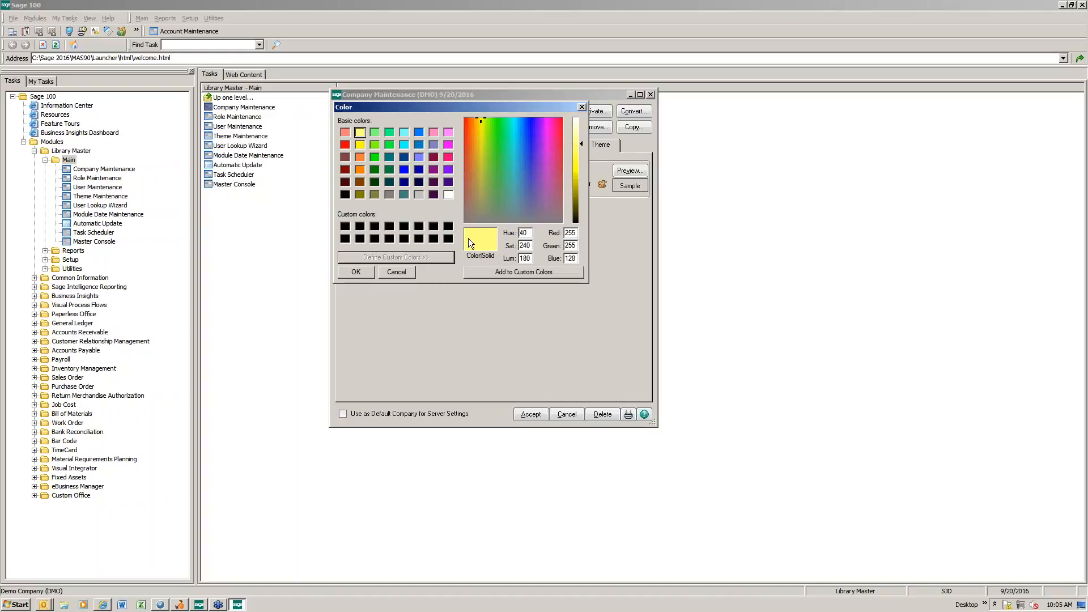
{"action": "left_click_drag", "start_coordinate": [582, 143], "coordinate": [580, 130]}
{"action": "left_click", "coordinate": [357, 272]}
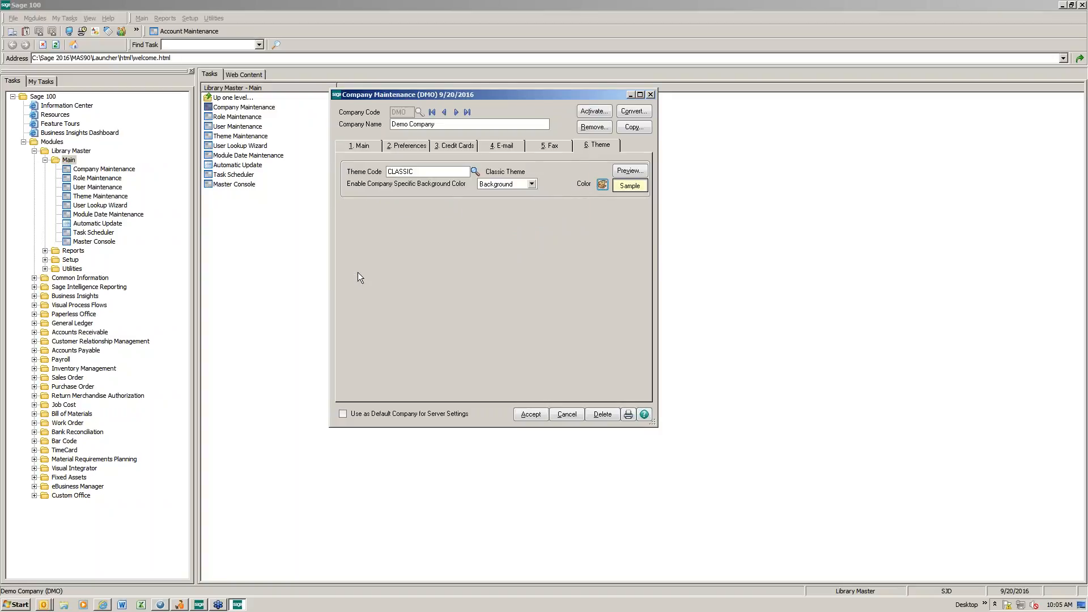
{"action": "left_click", "coordinate": [530, 415]}
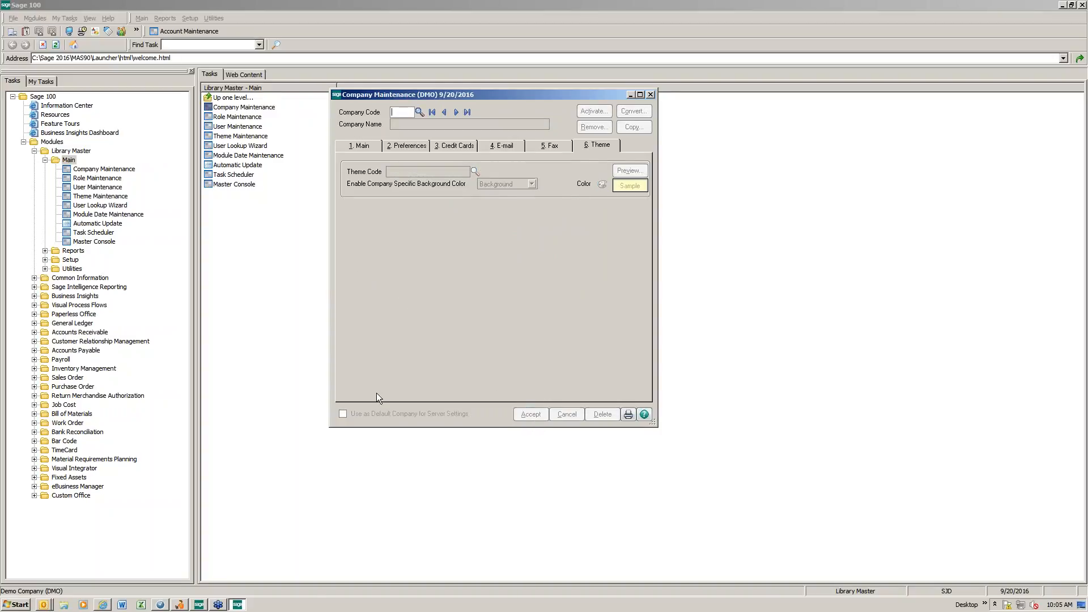
Step: Open Customer Maintenance in Accounts Receivable to check the window's background color, and close it
{"action": "double_click", "coordinate": [76, 332]}
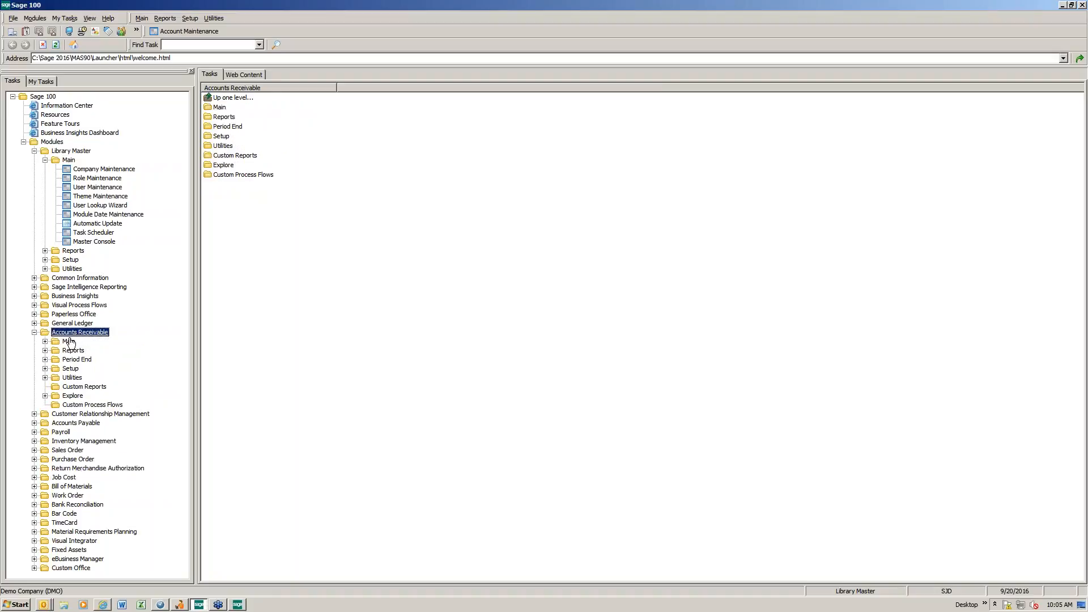
{"action": "left_click", "coordinate": [68, 342]}
{"action": "double_click", "coordinate": [227, 108]}
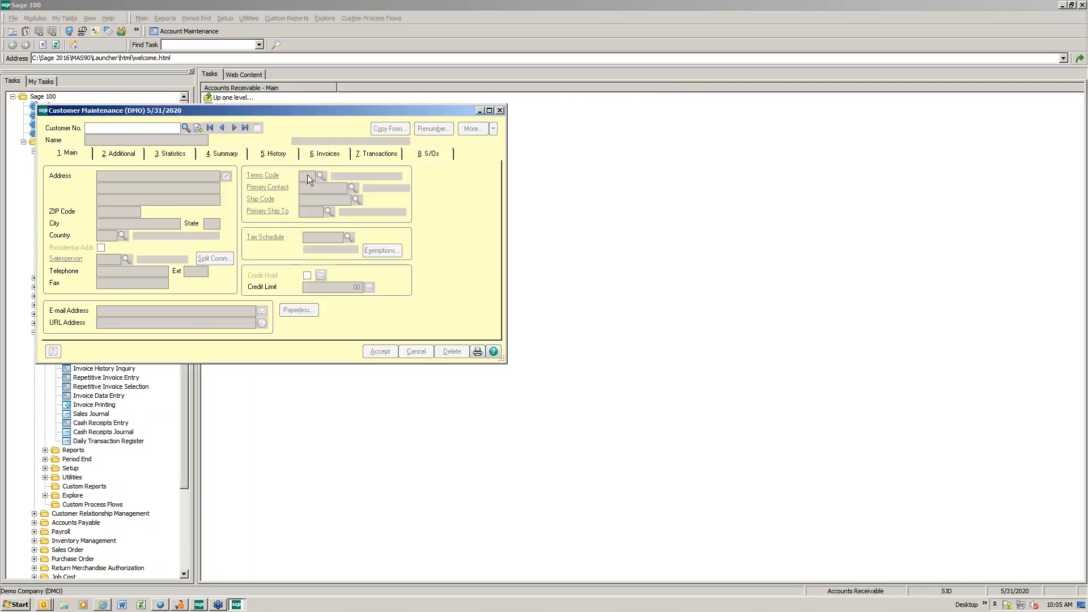
{"action": "left_click", "coordinate": [501, 110]}
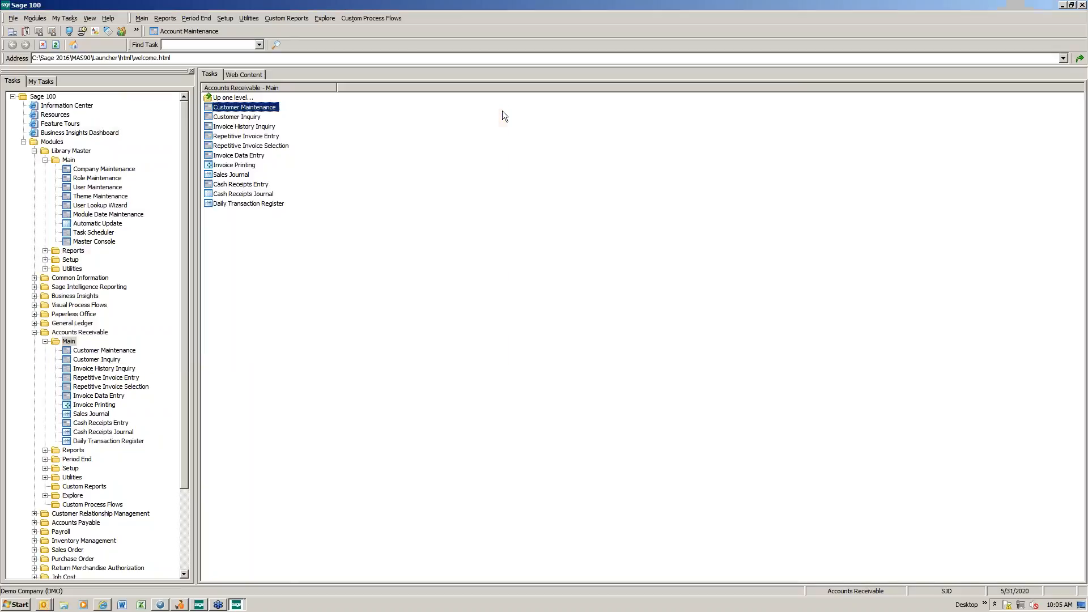
Step: Return to Company Maintenance for DMO, set the company-specific color to Frame in bright yellow, accept, and close the window
{"action": "left_click", "coordinate": [236, 602]}
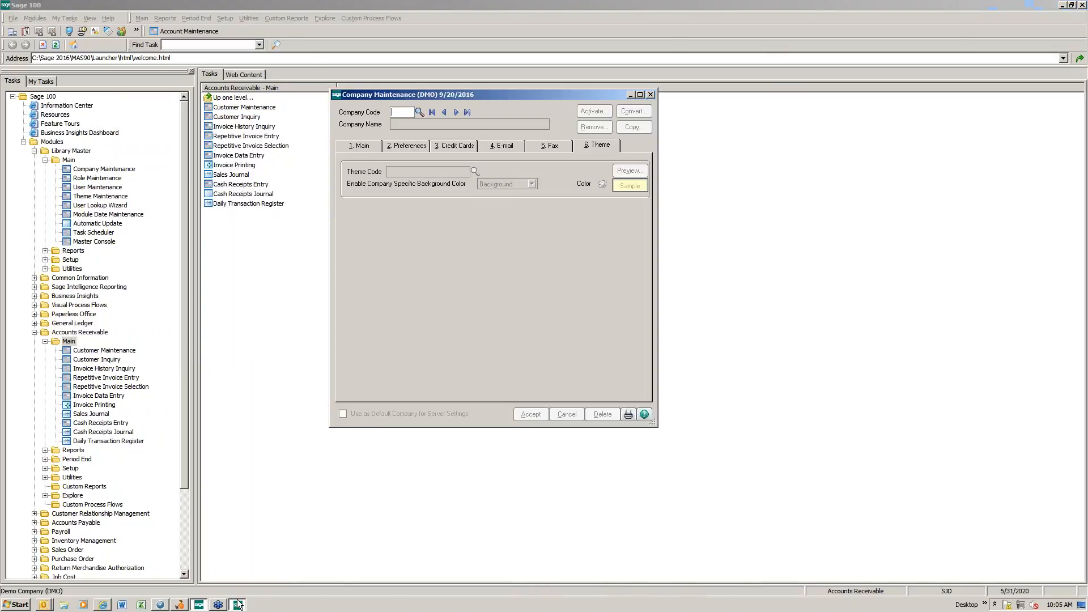
{"action": "type", "text": "DMO"}
{"action": "key", "text": "Tab"}
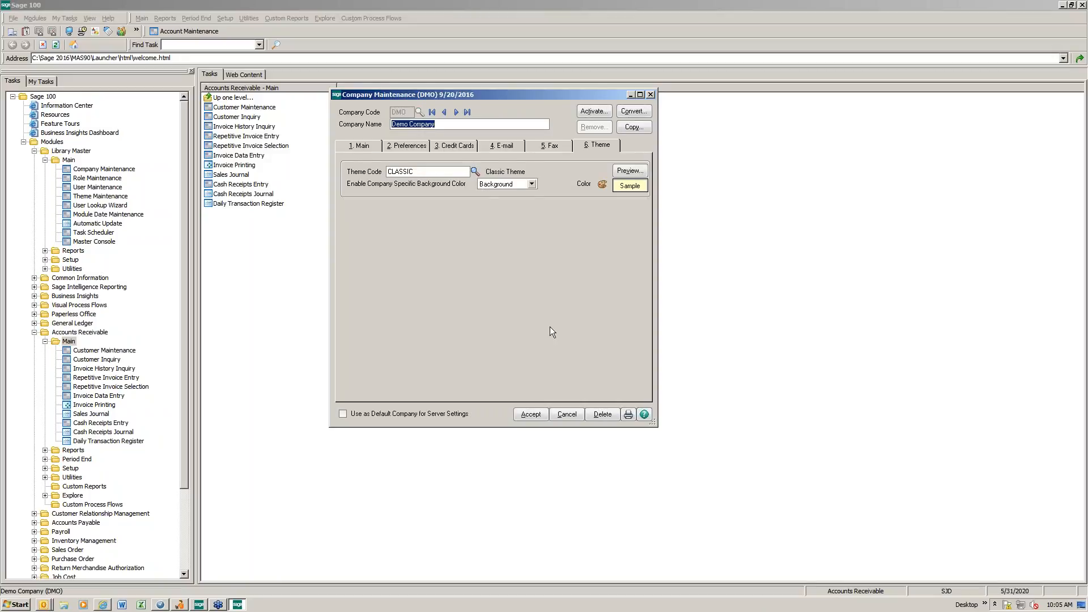
{"action": "left_click", "coordinate": [532, 187]}
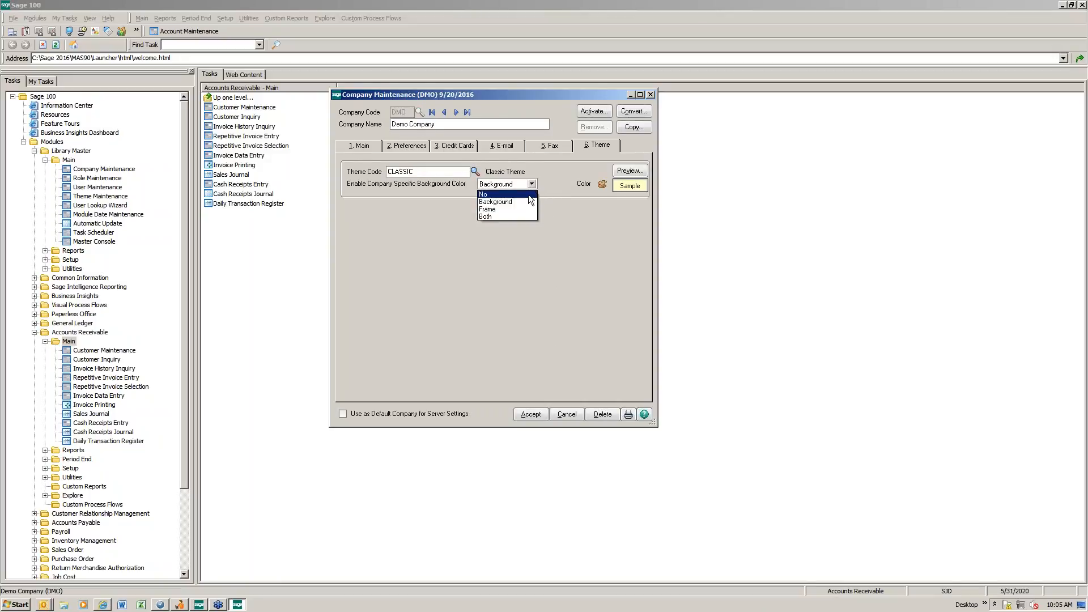
{"action": "left_click", "coordinate": [525, 206]}
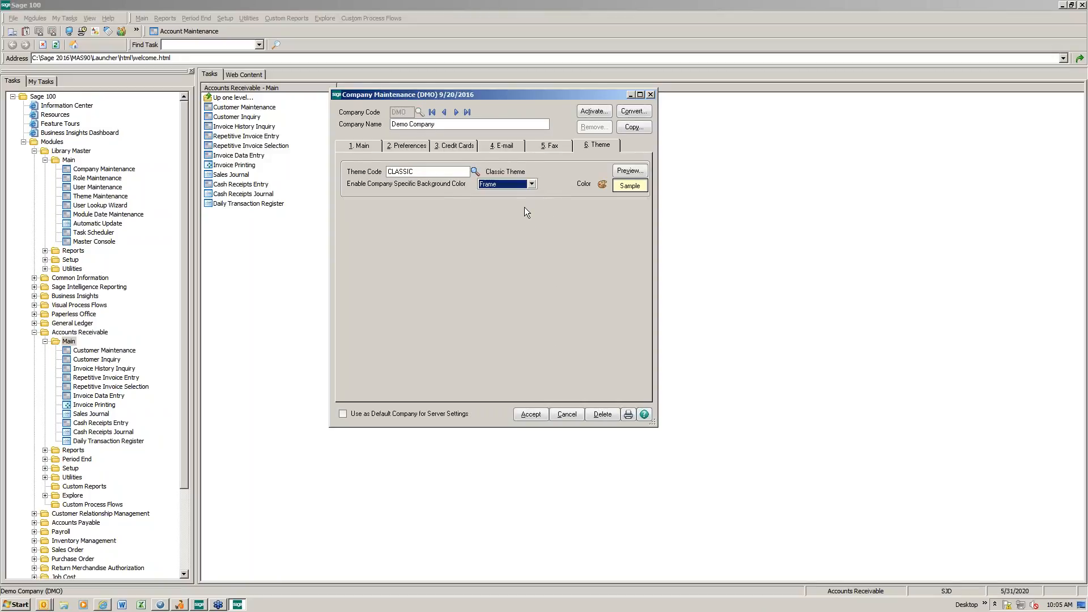
{"action": "left_click", "coordinate": [603, 185]}
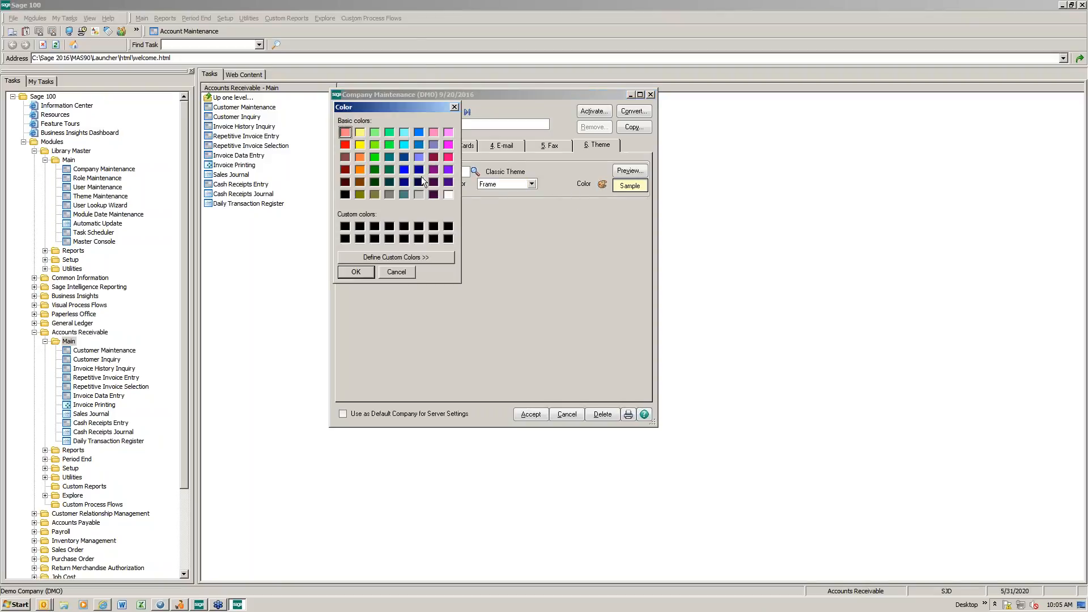
{"action": "left_click", "coordinate": [362, 275]}
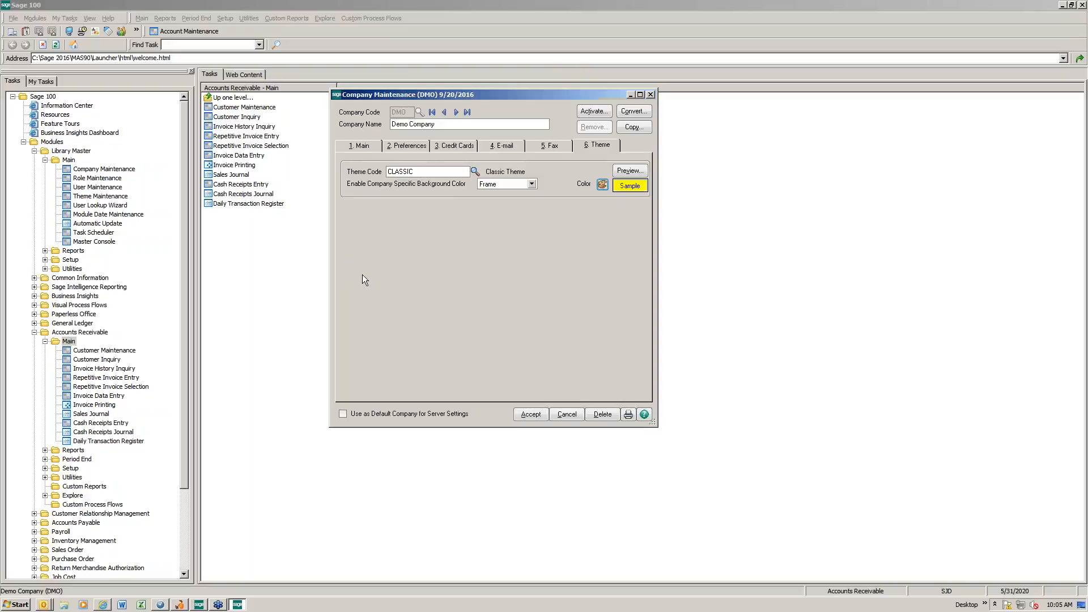
{"action": "left_click", "coordinate": [529, 416]}
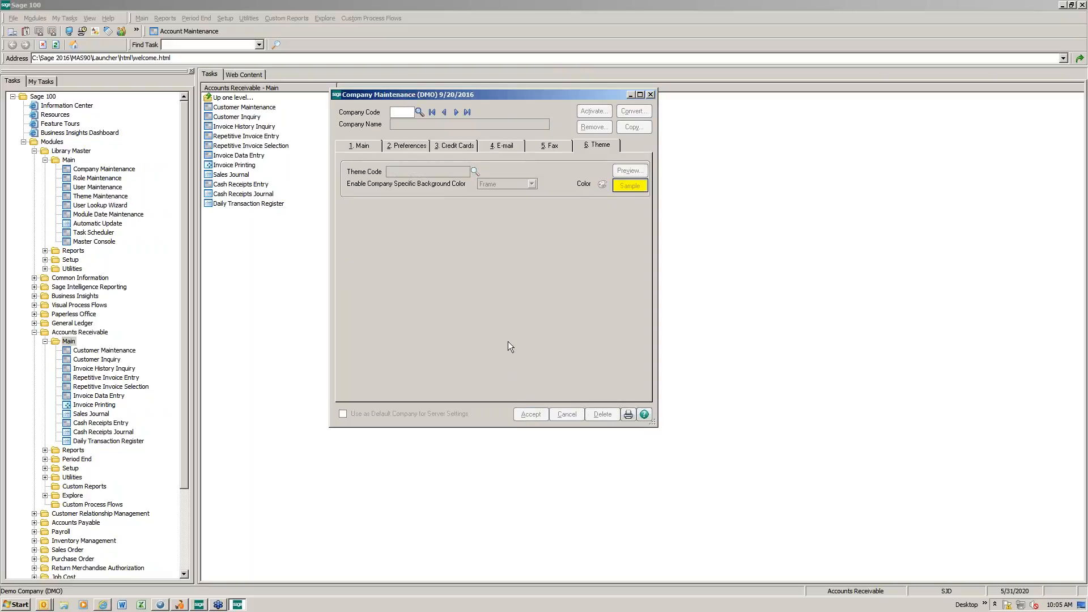
{"action": "left_click", "coordinate": [652, 95]}
Step: Open Customer Maintenance again to check the window's frame color, and close it
{"action": "double_click", "coordinate": [134, 351]}
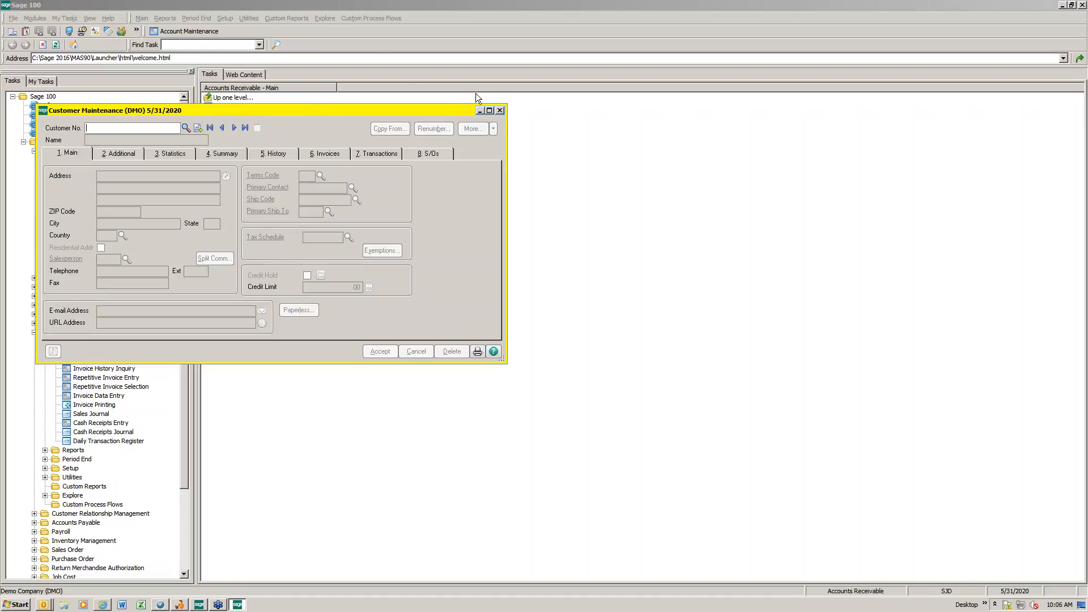
{"action": "left_click", "coordinate": [501, 111]}
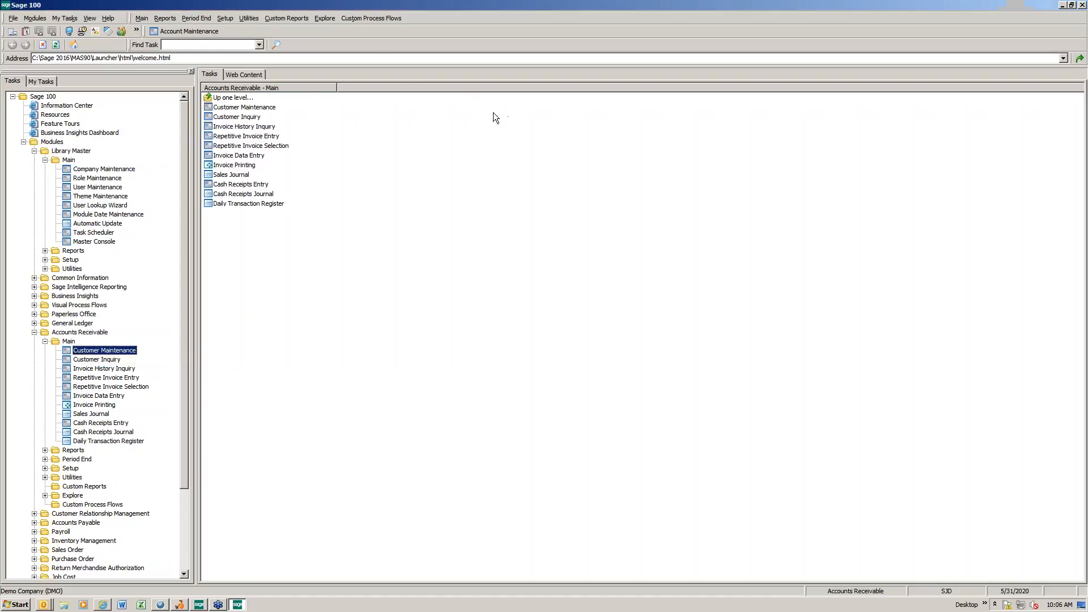
Step: Collapse the Accounts Receivable and Library Master modules, and open the General Ledger Detail Report from the General Ledger reports
{"action": "left_click", "coordinate": [44, 341]}
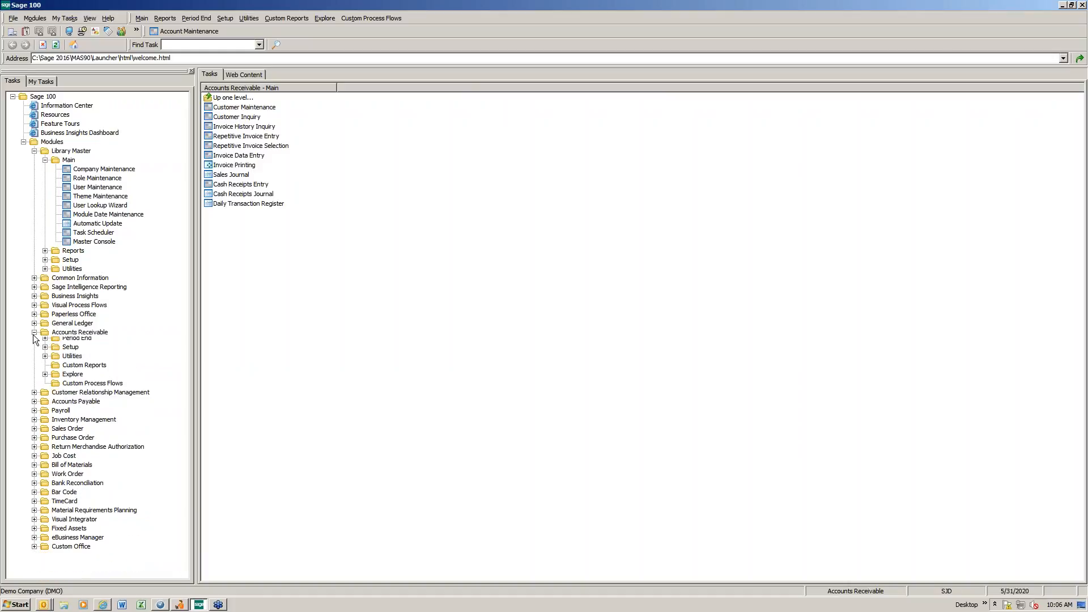
{"action": "left_click", "coordinate": [34, 333]}
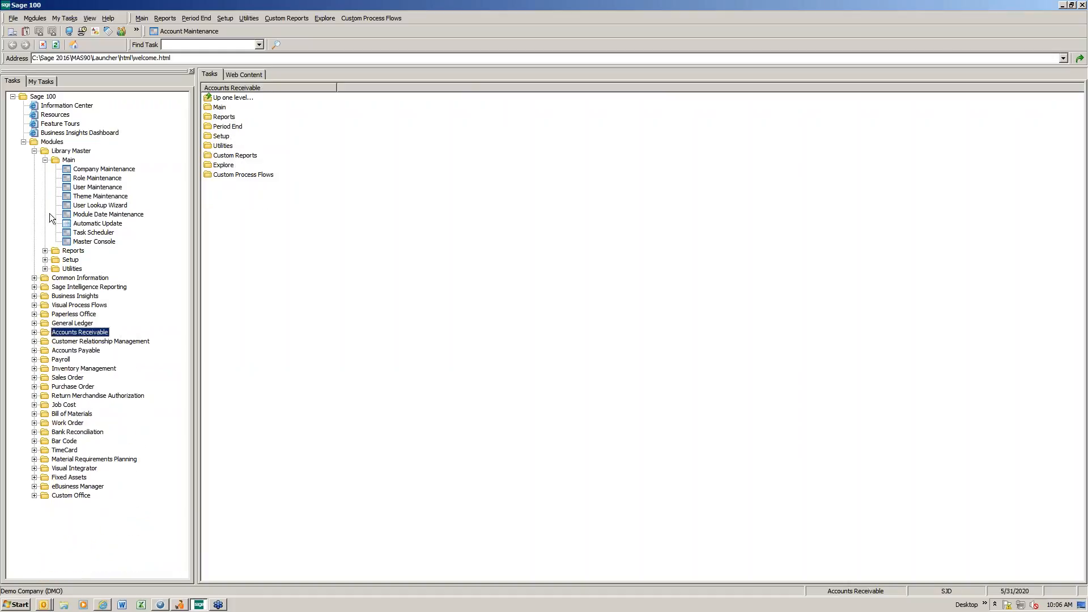
{"action": "left_click", "coordinate": [45, 160]}
{"action": "left_click", "coordinate": [34, 151]}
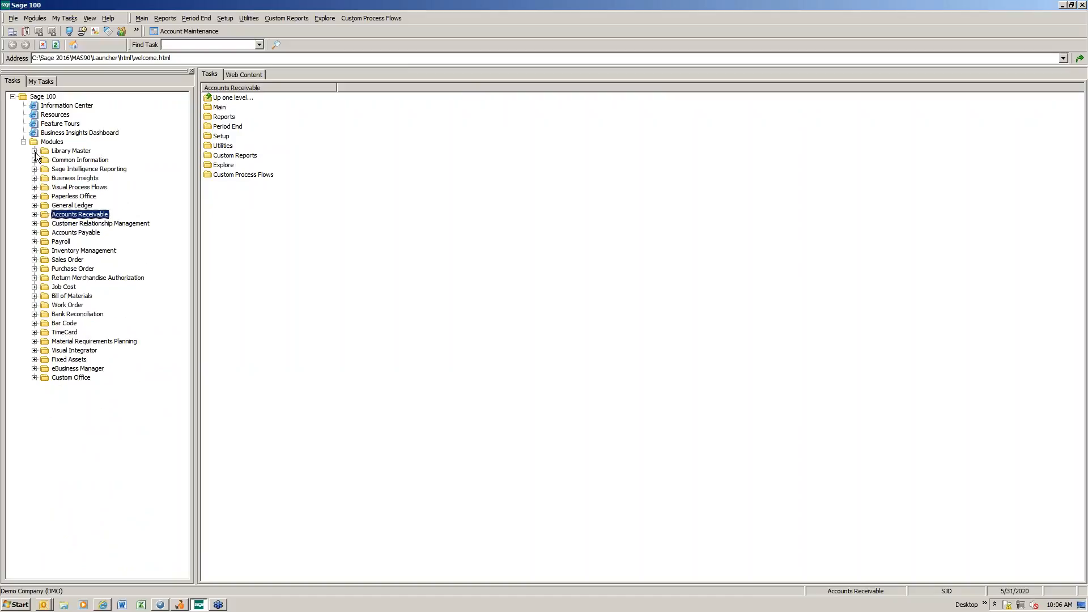
{"action": "left_click", "coordinate": [34, 205]}
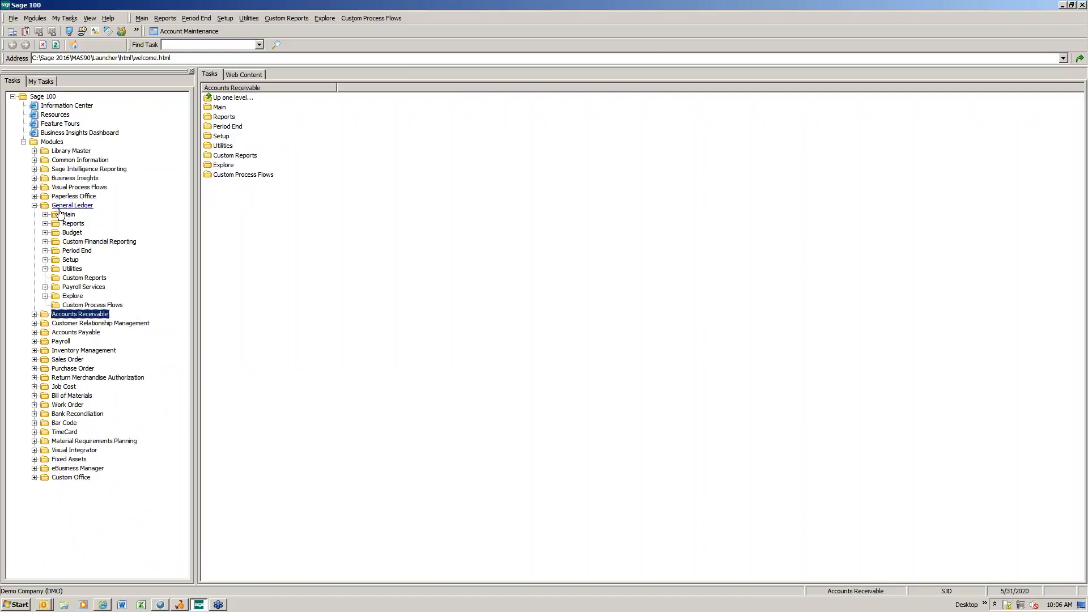
{"action": "double_click", "coordinate": [73, 223]}
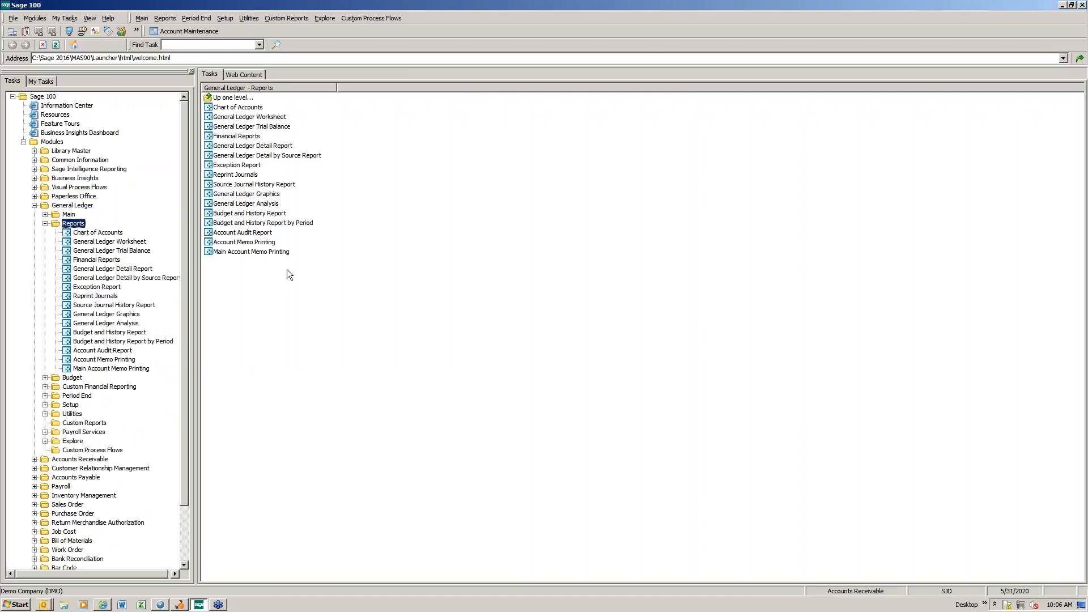
{"action": "left_click", "coordinate": [268, 147]}
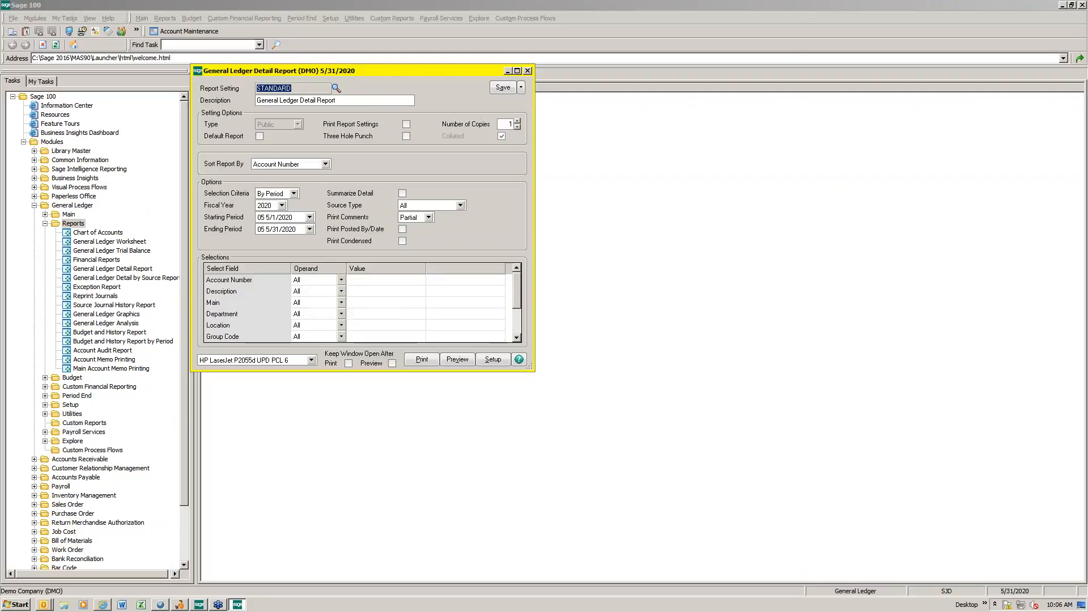
Step: Preview the General Ledger Detail Report with the STANDARD setting, enlarge the preview to see the full page, and close it
{"action": "left_click", "coordinate": [458, 359]}
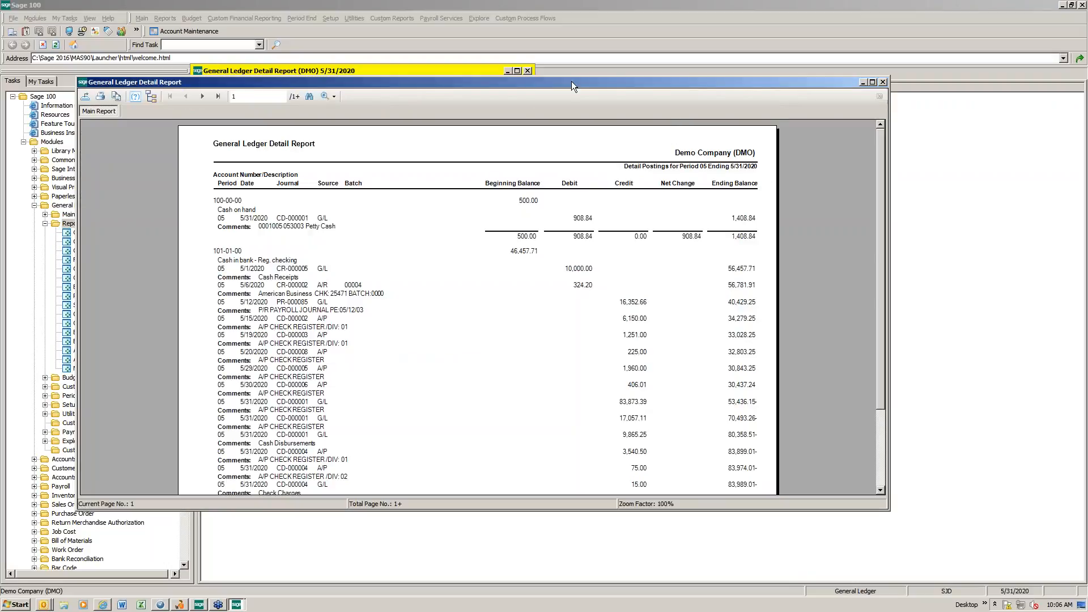
{"action": "left_click_drag", "start_coordinate": [567, 77], "coordinate": [567, 32]}
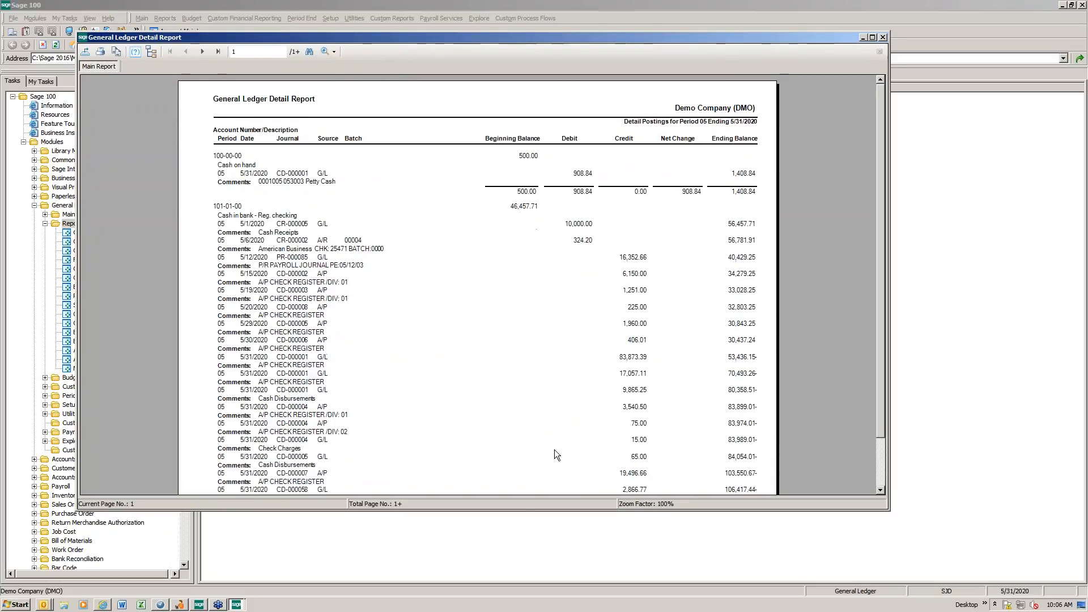
{"action": "left_click_drag", "start_coordinate": [527, 510], "coordinate": [526, 569]}
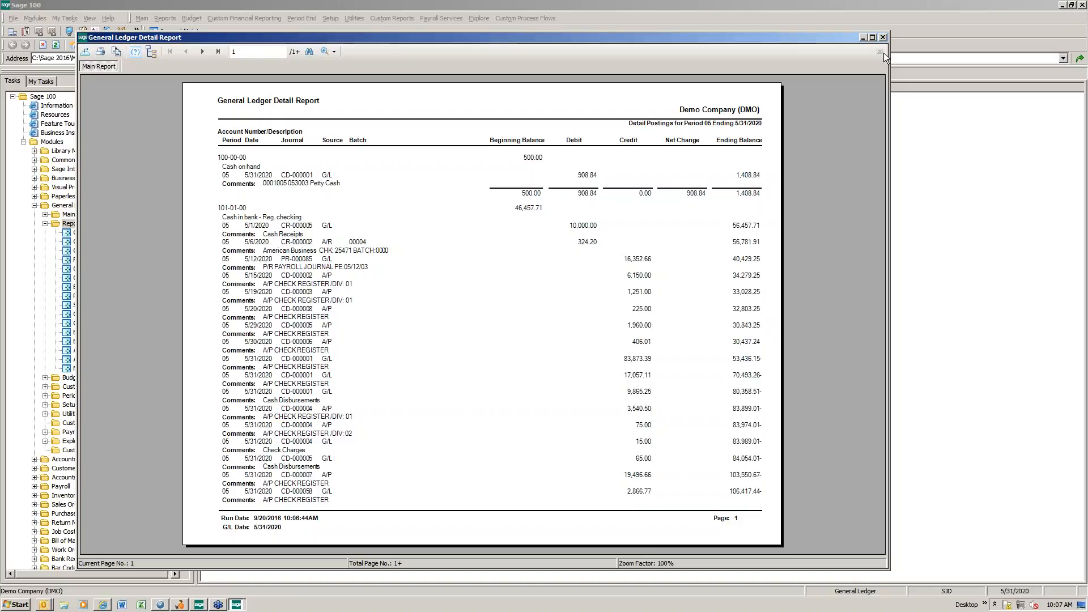
{"action": "left_click", "coordinate": [884, 37]}
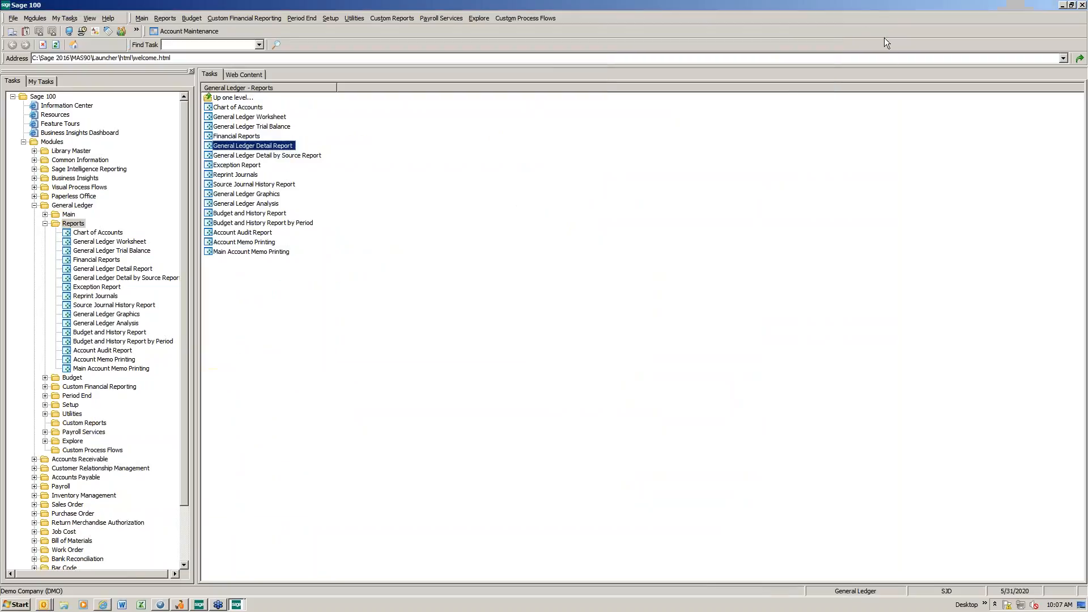
Step: Reopen the General Ledger Detail Report and preview it with Print Condensed enabled, enlarging the preview to compare the layout
{"action": "double_click", "coordinate": [276, 147]}
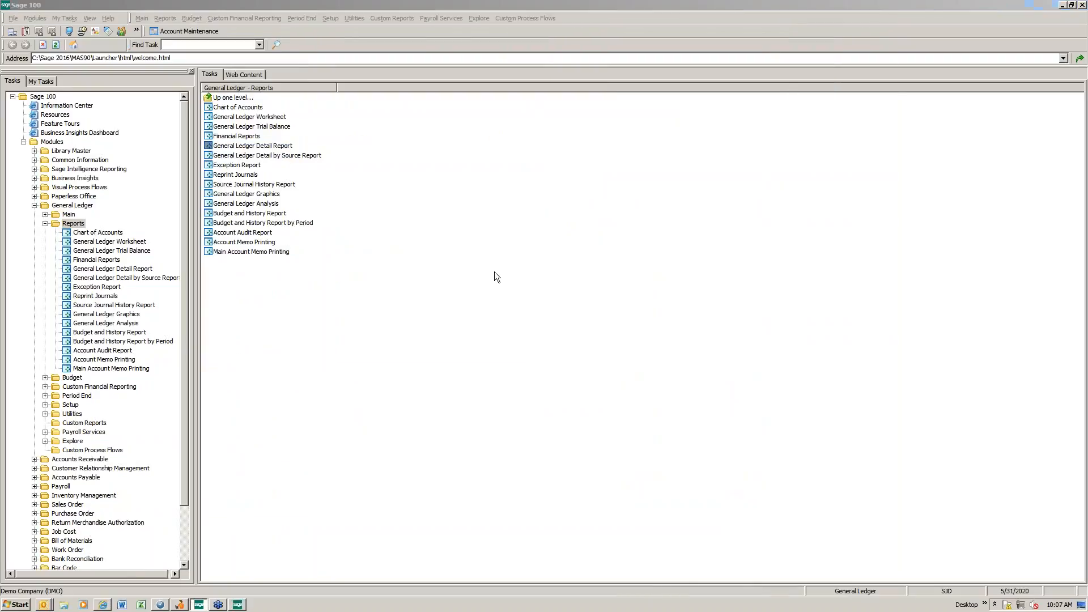
{"action": "left_click", "coordinate": [403, 242]}
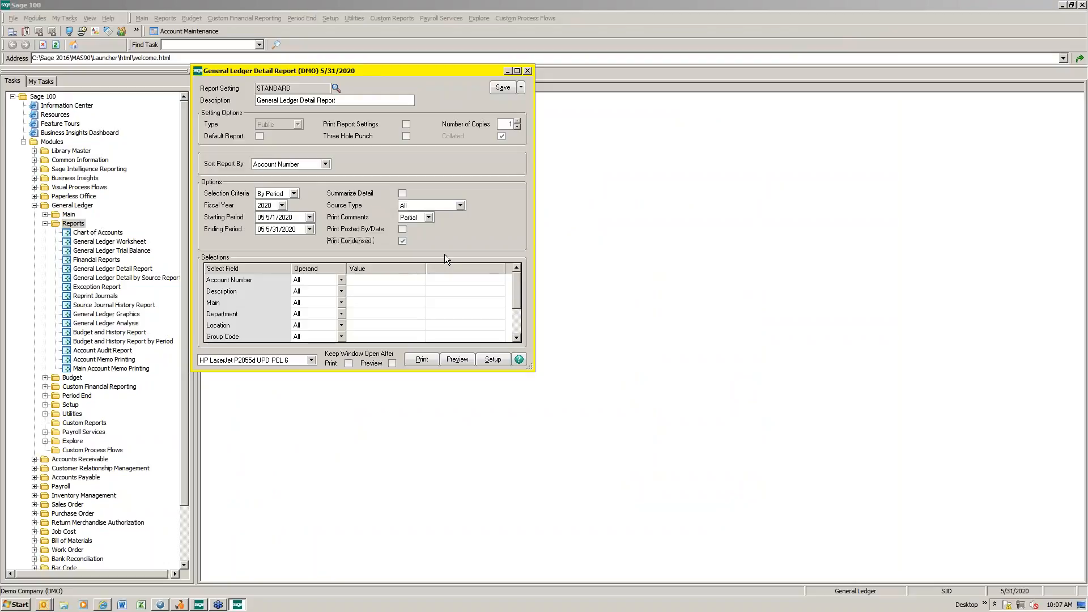
{"action": "left_click", "coordinate": [456, 363]}
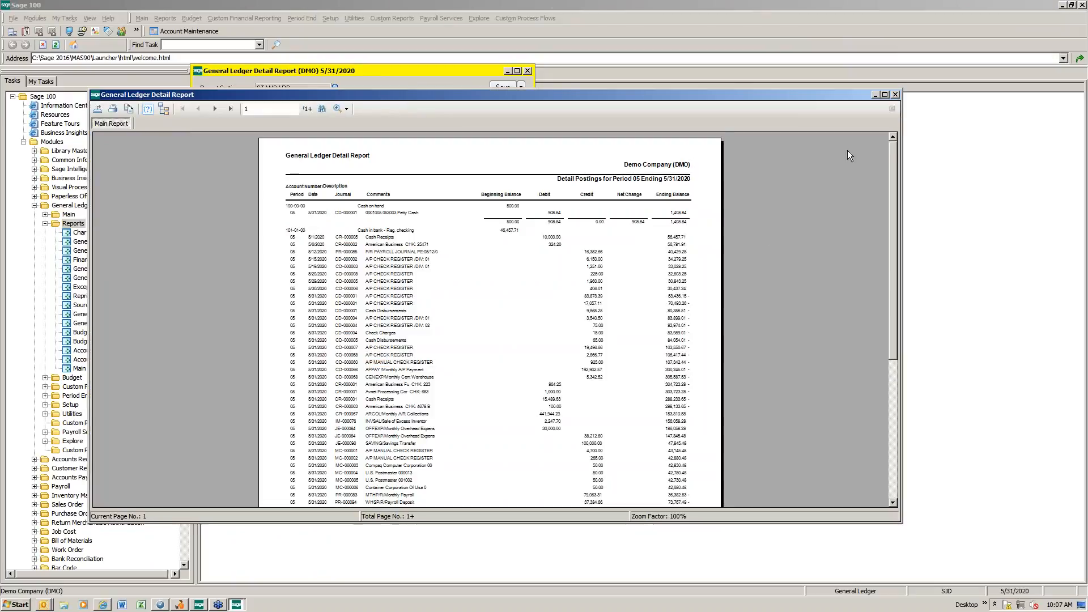
{"action": "left_click_drag", "start_coordinate": [627, 89], "coordinate": [601, 12]}
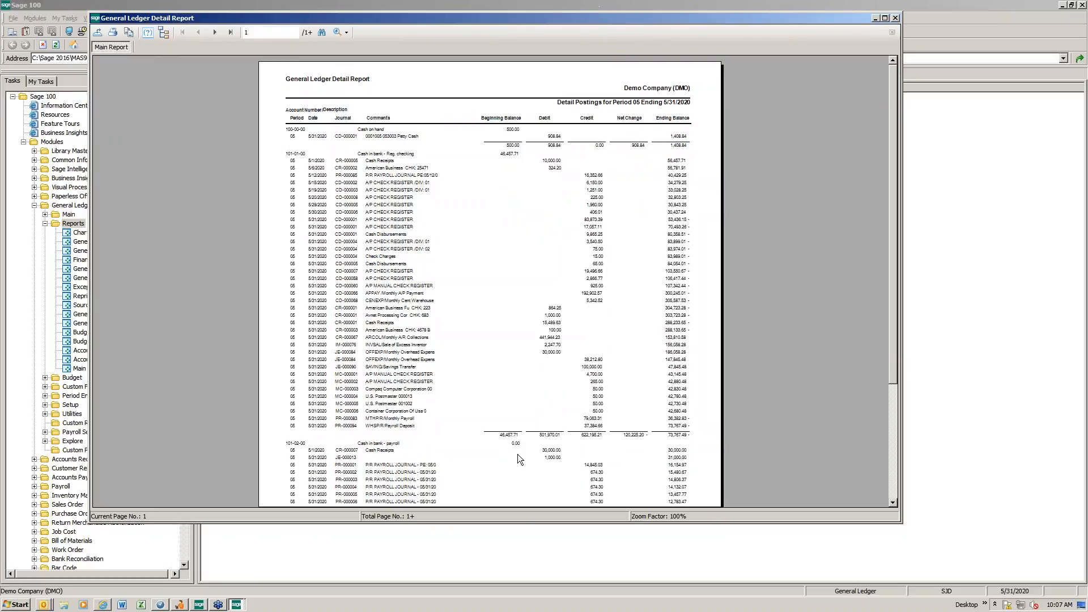
{"action": "left_click_drag", "start_coordinate": [518, 524], "coordinate": [519, 582]}
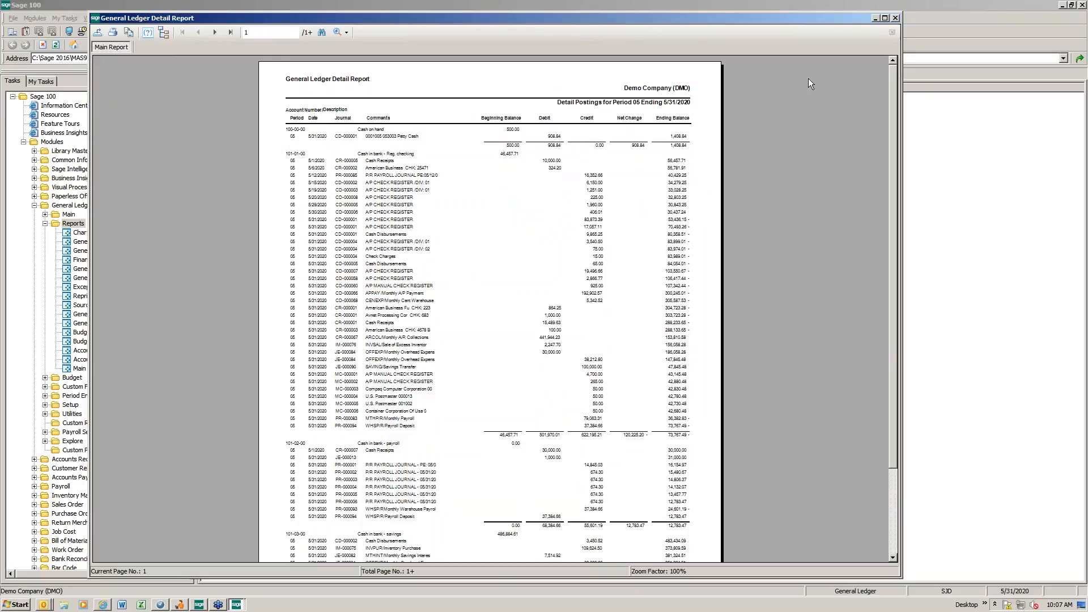
Step: Reopen the General Ledger Detail Report, enable Print Condensed, and save it as a new public report setting PORTRAIT marked as the default report
{"action": "double_click", "coordinate": [285, 146]}
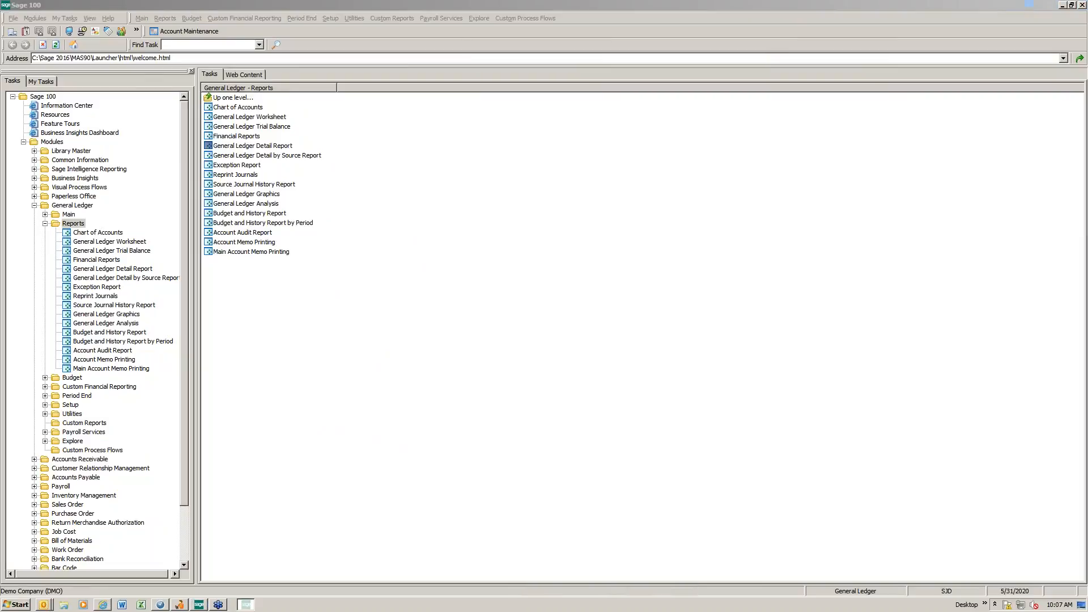
{"action": "left_click", "coordinate": [402, 241]}
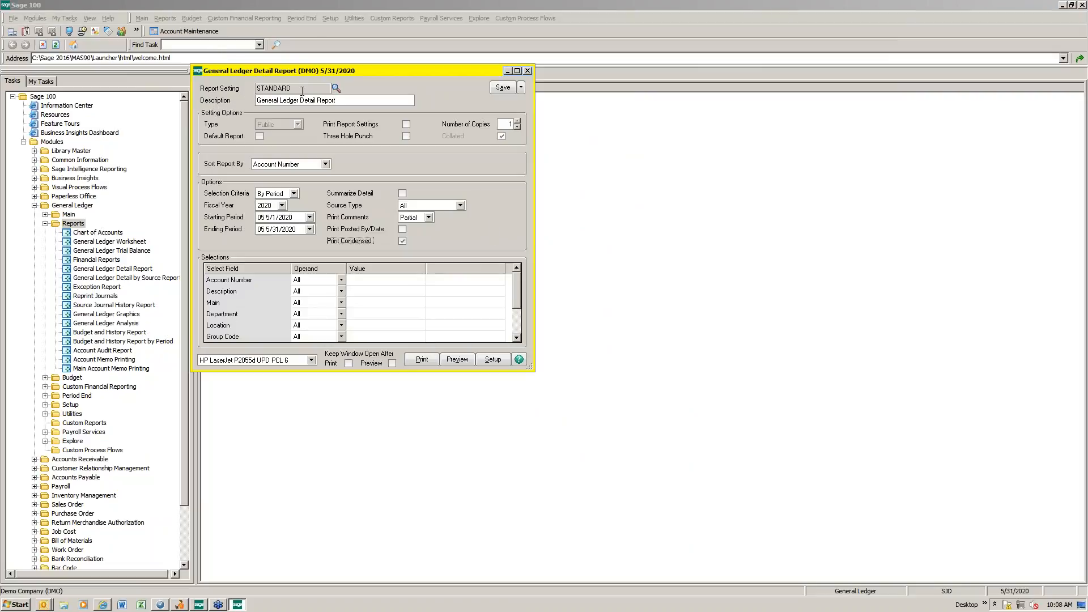
{"action": "left_click_drag", "start_coordinate": [301, 88], "coordinate": [256, 88]}
{"action": "left_click", "coordinate": [521, 89]}
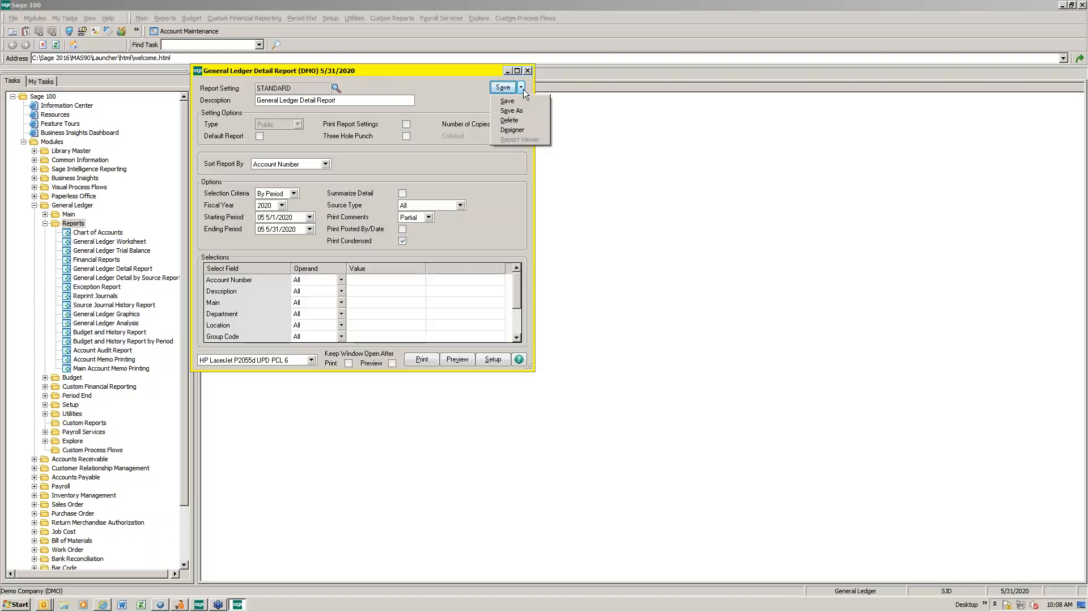
{"action": "left_click", "coordinate": [520, 110]}
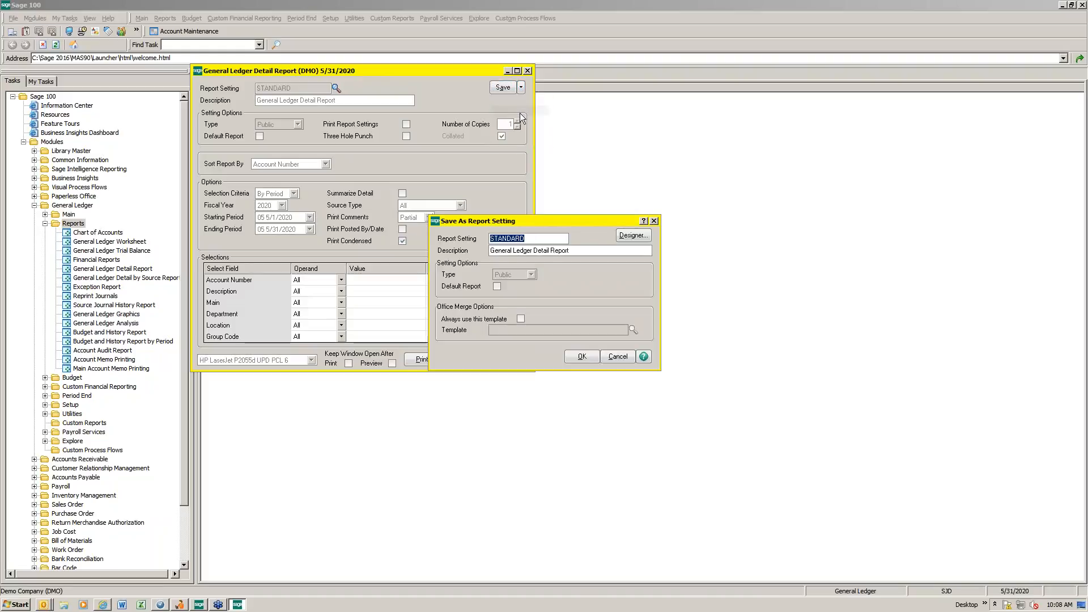
{"action": "type", "text": "PORTRAIT"}
{"action": "key", "text": "Tab"}
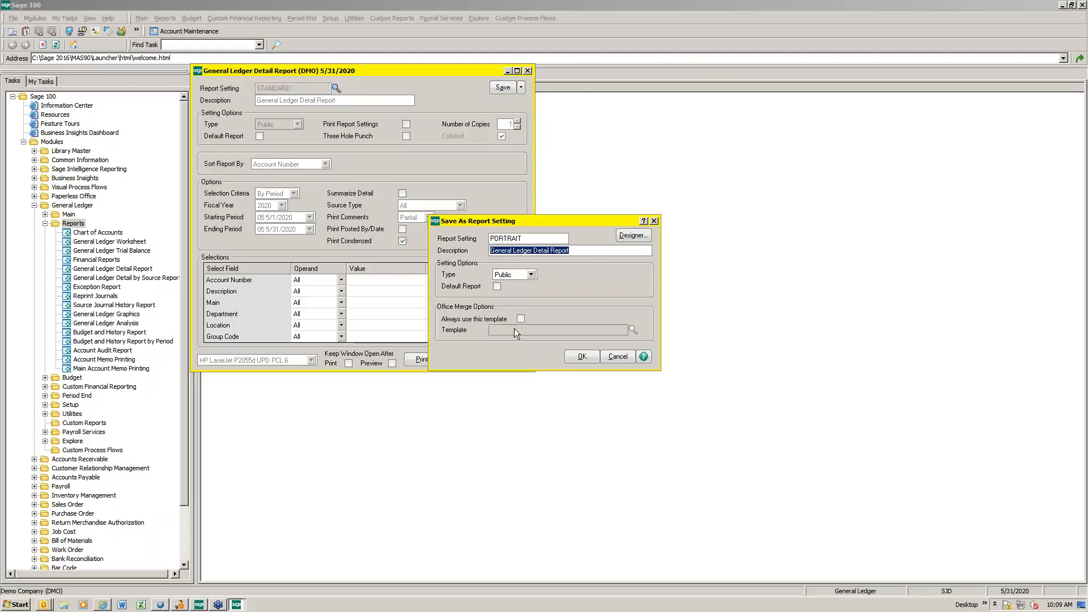
{"action": "left_click", "coordinate": [498, 288]}
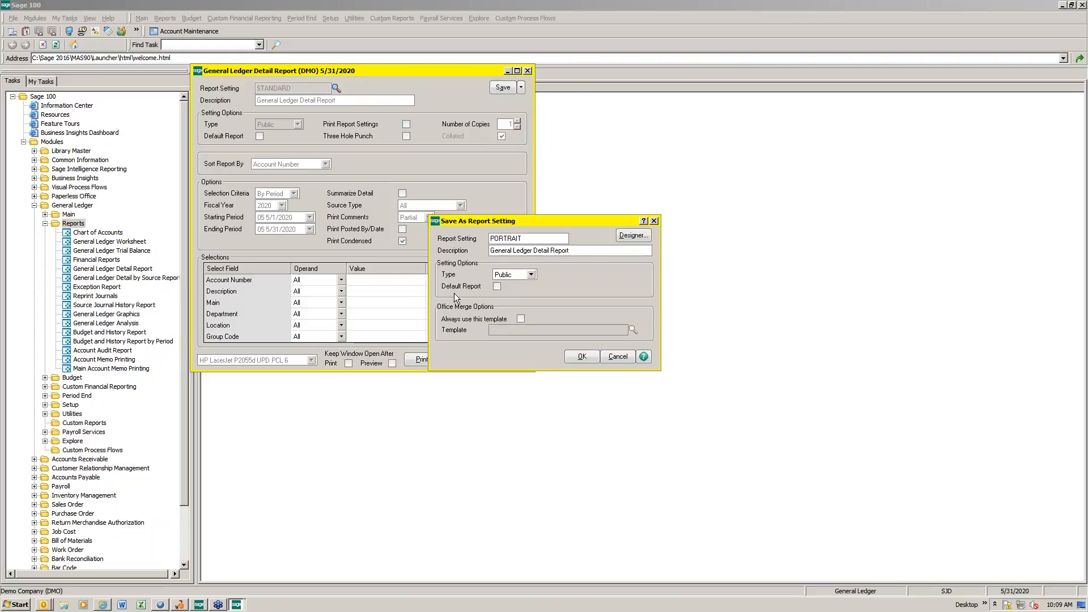
{"action": "left_click", "coordinate": [495, 288]}
{"action": "left_click", "coordinate": [582, 357]}
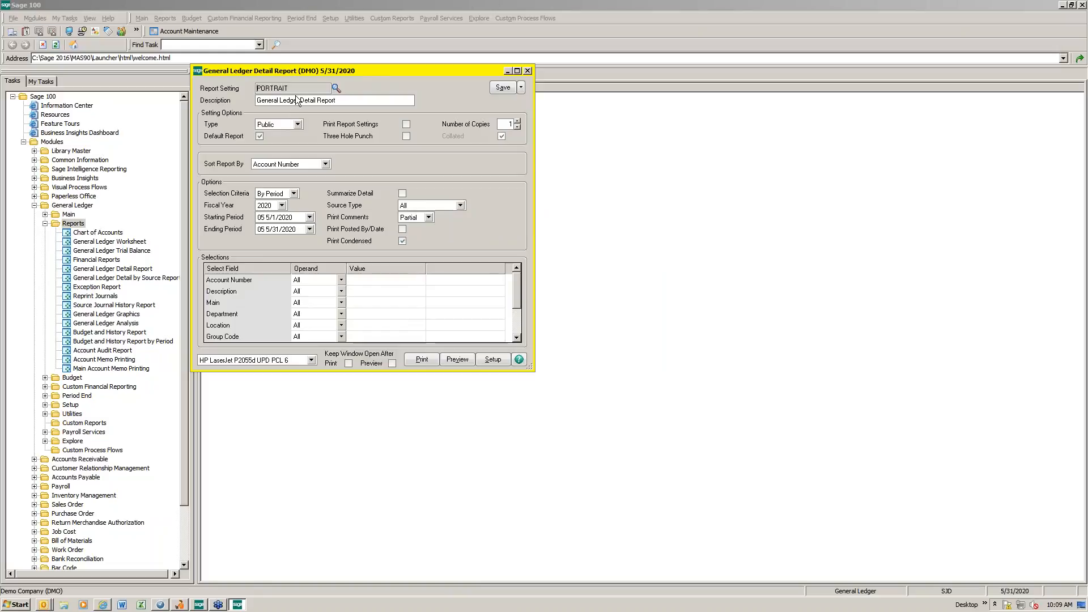
Step: Check the list of saved report settings, and preview the report with the PORTRAIT setting before closing the preview
{"action": "left_click", "coordinate": [336, 88]}
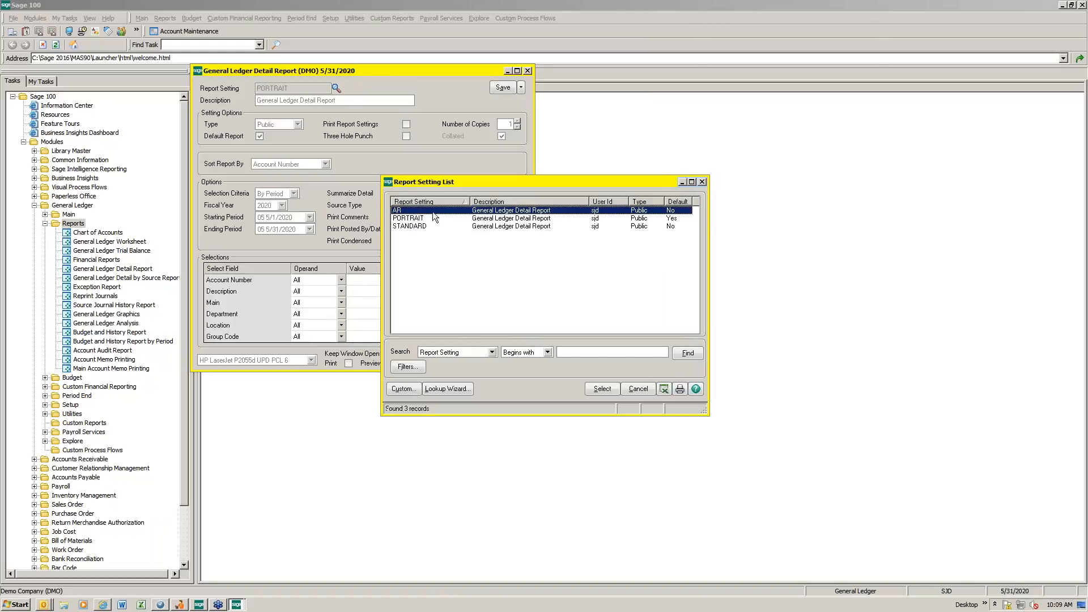
{"action": "left_click", "coordinate": [703, 181]}
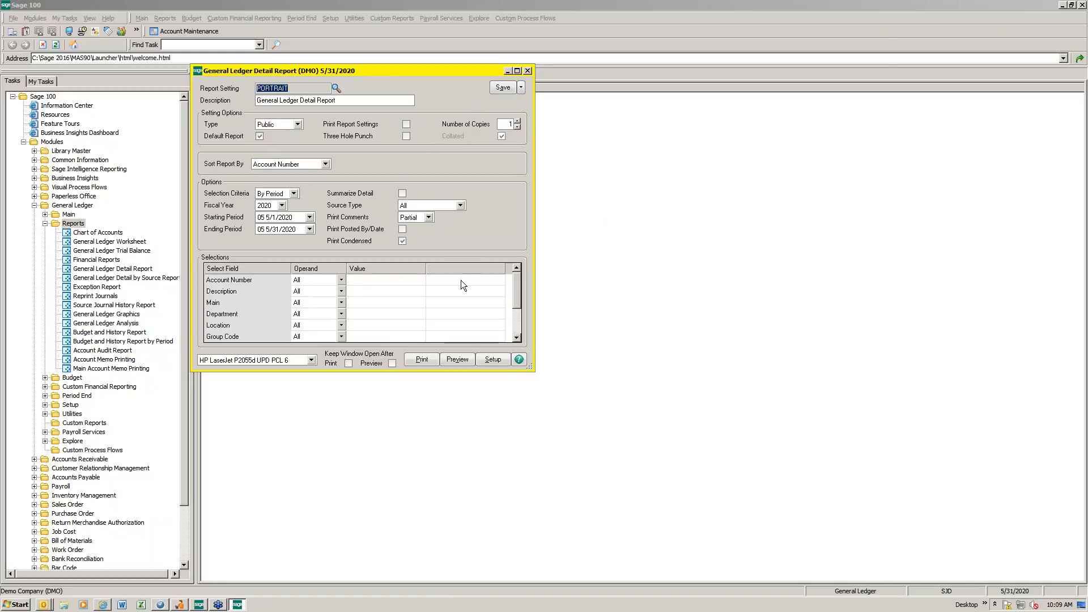
{"action": "left_click", "coordinate": [460, 357]}
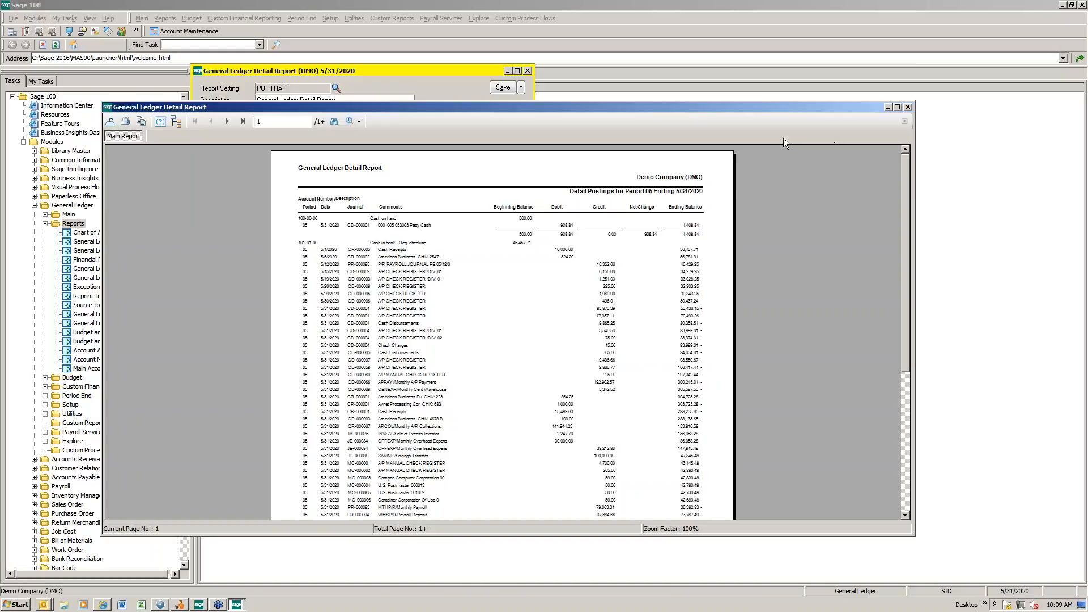
{"action": "left_click_drag", "start_coordinate": [675, 102], "coordinate": [676, 19]}
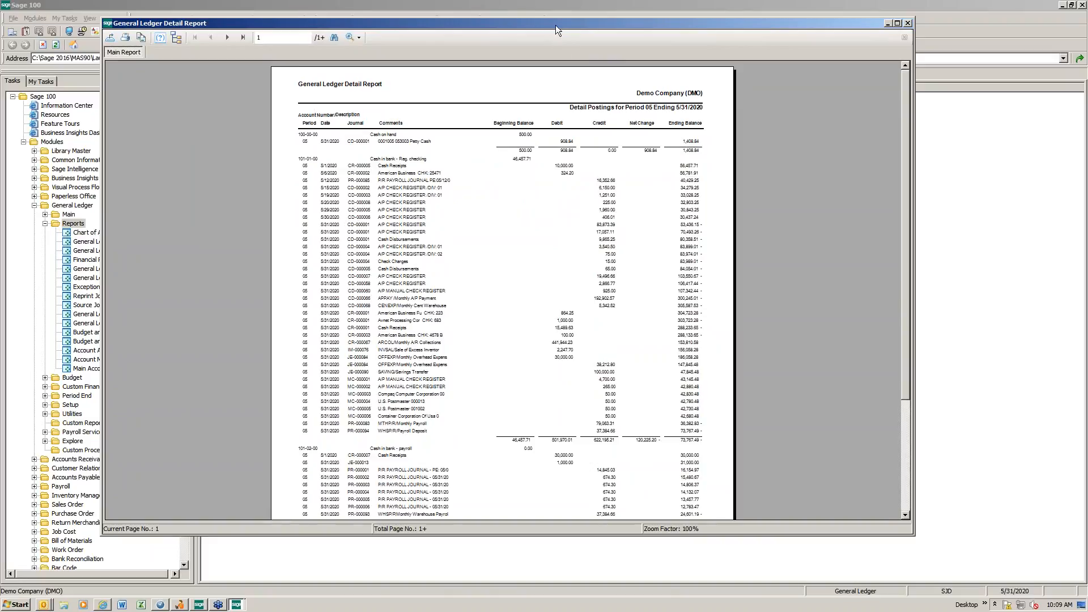
{"action": "left_click_drag", "start_coordinate": [556, 23], "coordinate": [528, 27]}
{"action": "left_click", "coordinate": [880, 27]}
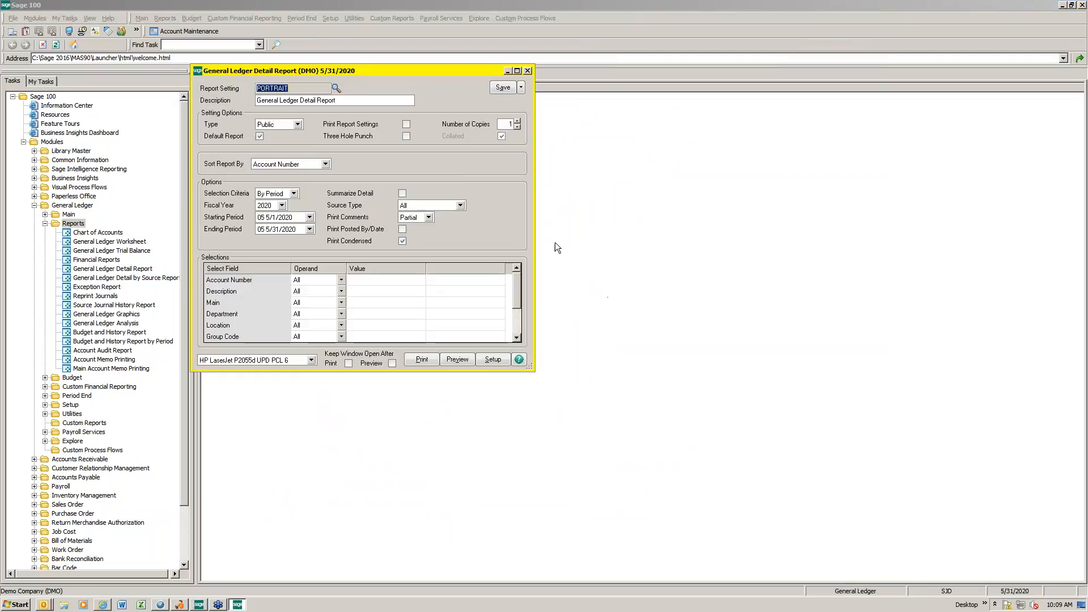
Step: Load the saved AR report setting, preview the General Ledger Detail Report with it, and close the preview
{"action": "left_click", "coordinate": [336, 89]}
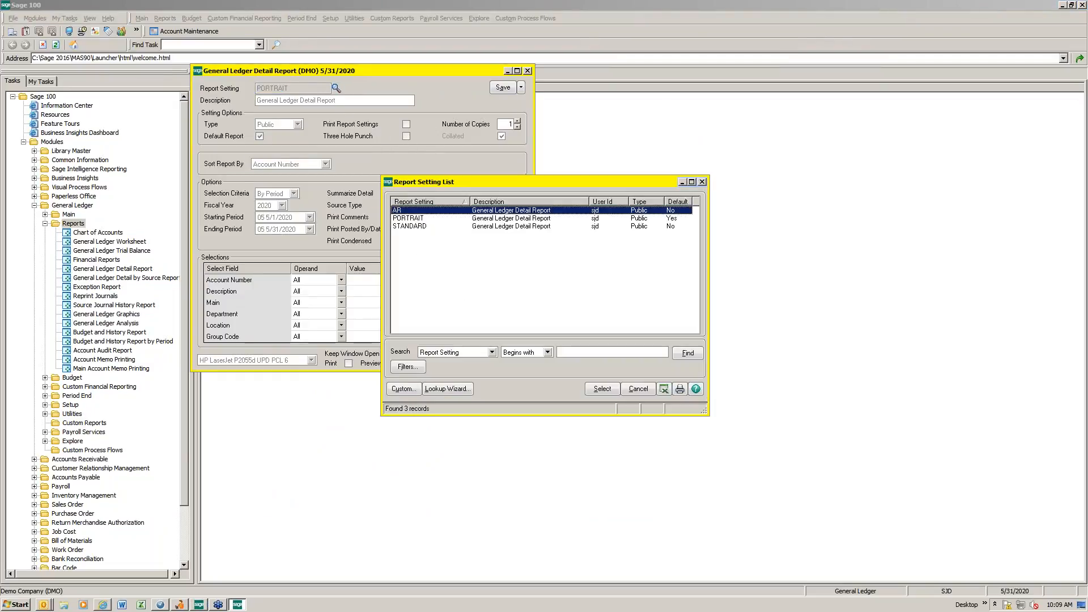
{"action": "double_click", "coordinate": [406, 211]}
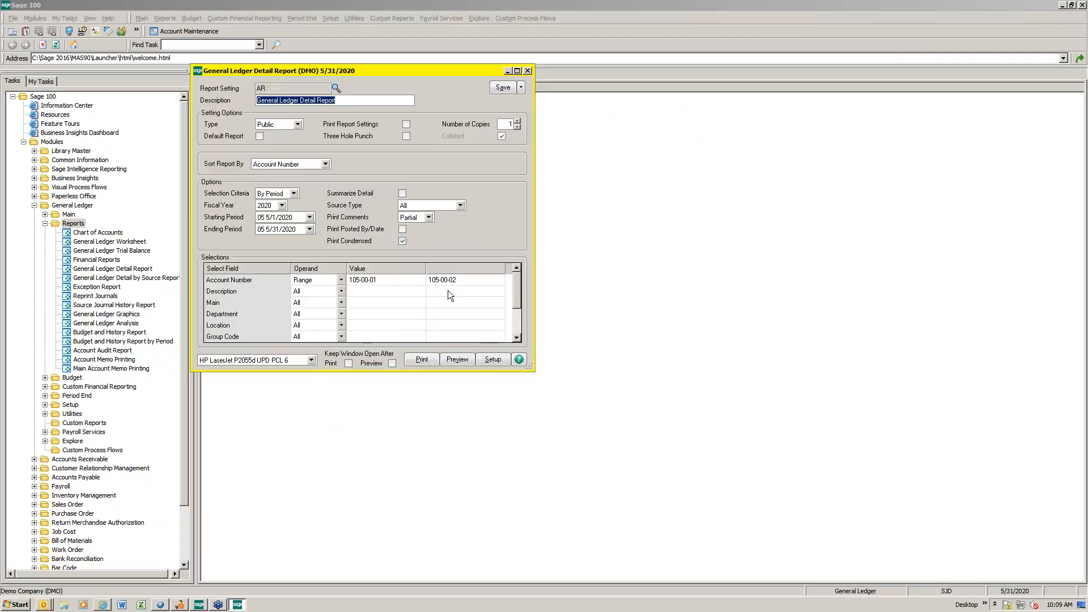
{"action": "left_click", "coordinate": [455, 360]}
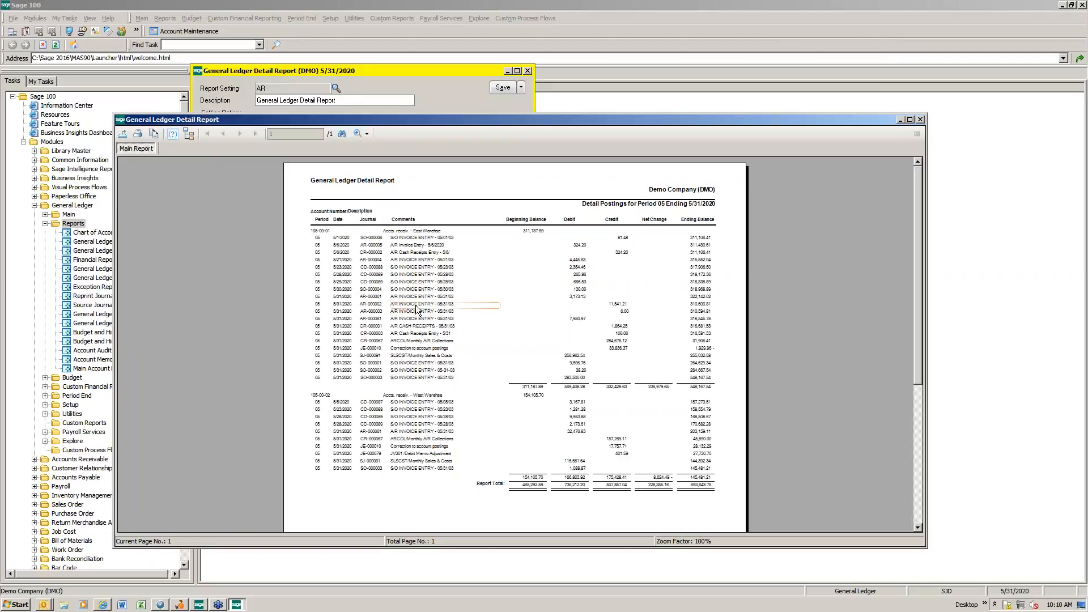
{"action": "left_click_drag", "start_coordinate": [458, 118], "coordinate": [385, 110]}
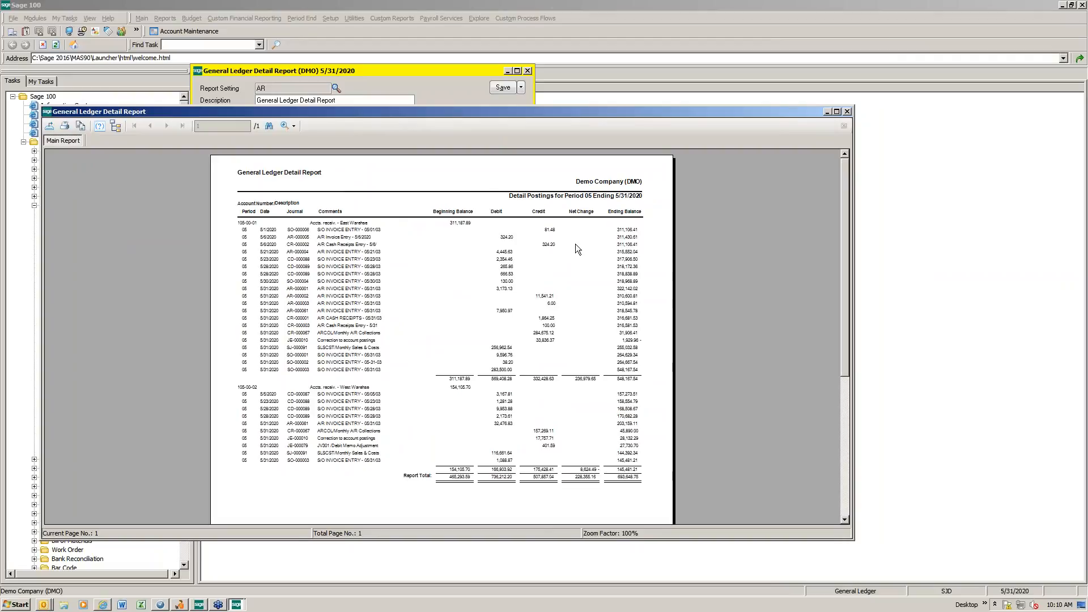
{"action": "left_click", "coordinate": [849, 112]}
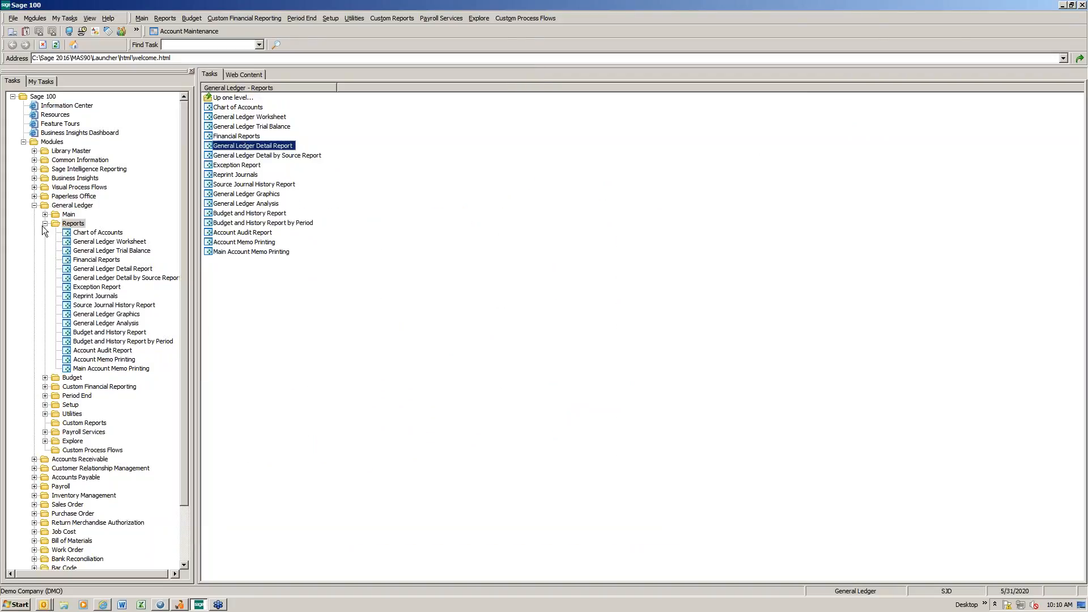
Step: Open User Maintenance in Library Master, bring up the user's record, and show its preferences
{"action": "double_click", "coordinate": [74, 151]}
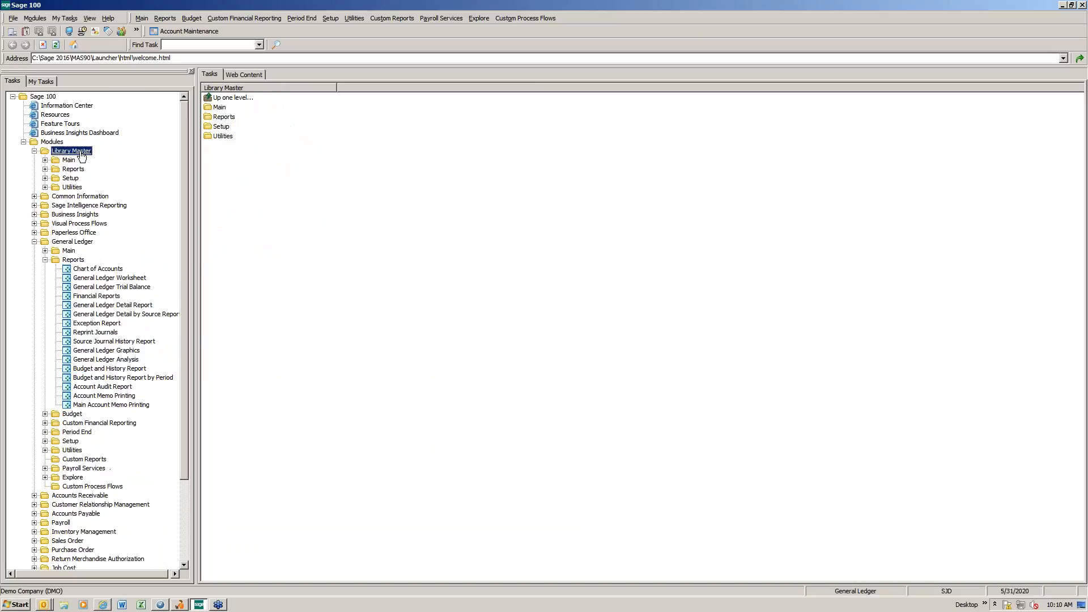
{"action": "double_click", "coordinate": [69, 160]}
{"action": "double_click", "coordinate": [249, 127]}
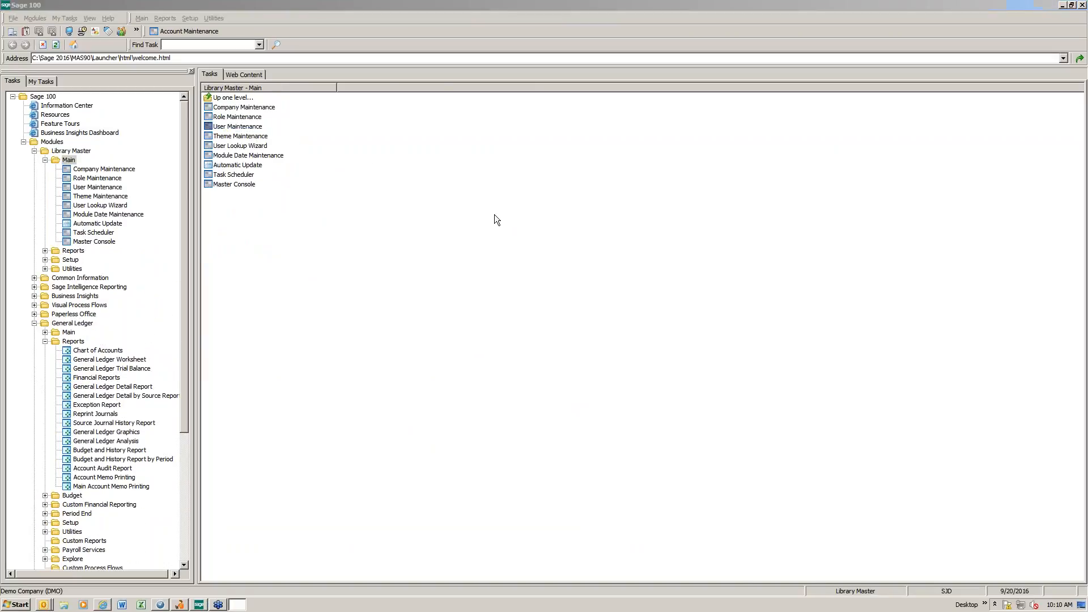
{"action": "left_click", "coordinate": [210, 106]}
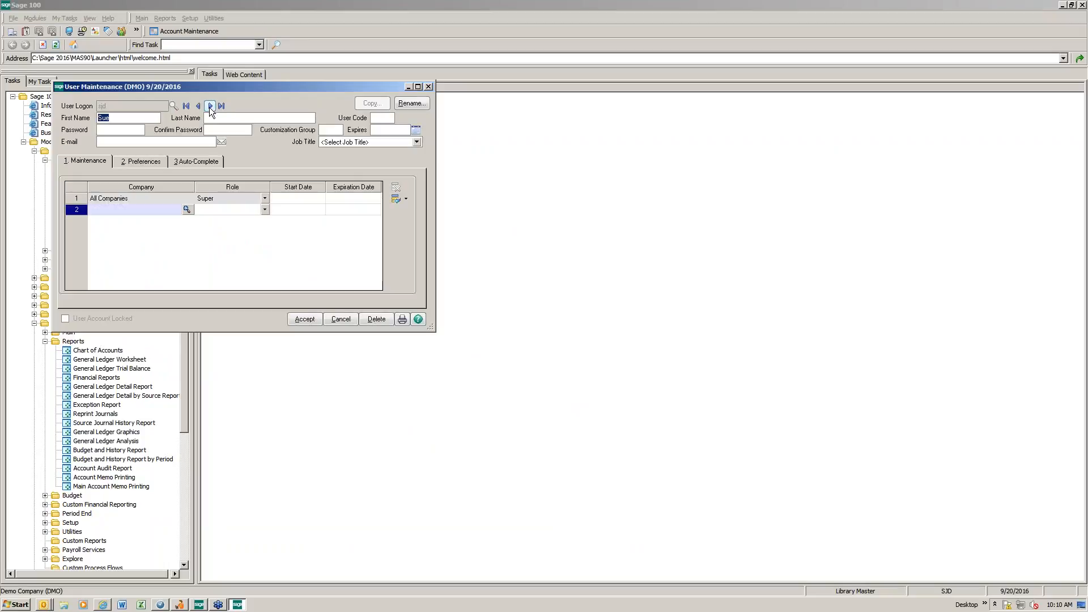
{"action": "left_click", "coordinate": [134, 162]}
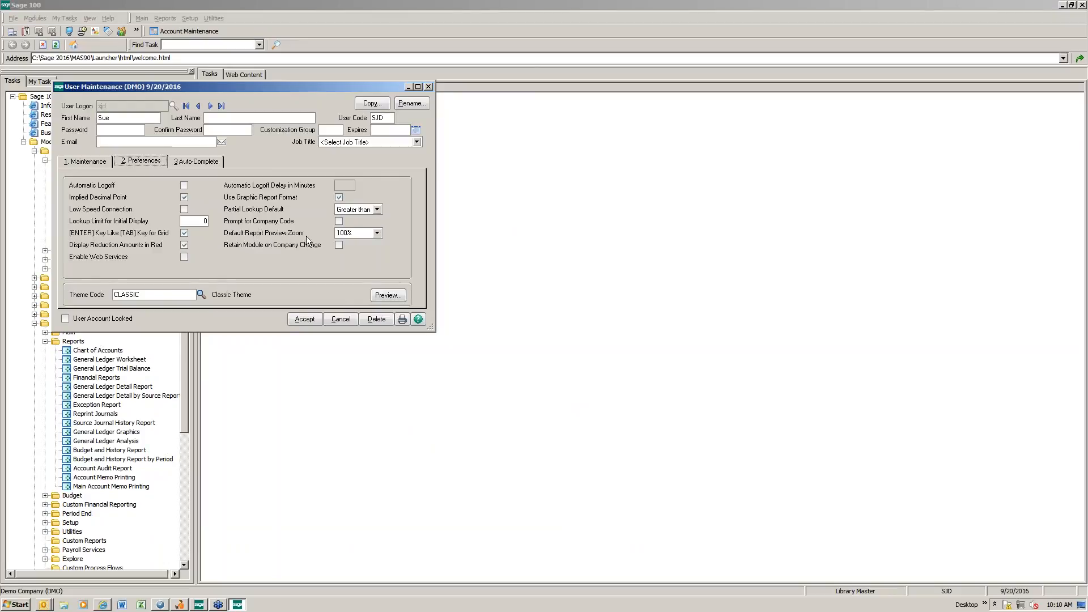
Step: Set the user's Default Report Preview Zoom to 125, accept the change, and close User Maintenance
{"action": "left_click", "coordinate": [376, 233]}
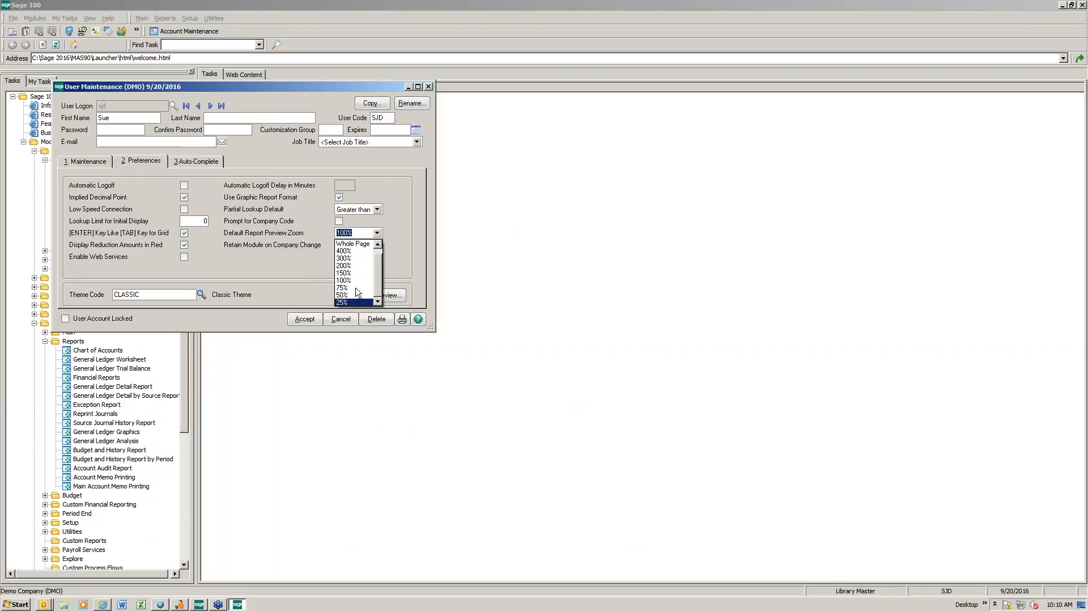
{"action": "left_click", "coordinate": [364, 237]}
{"action": "type", "text": "125"}
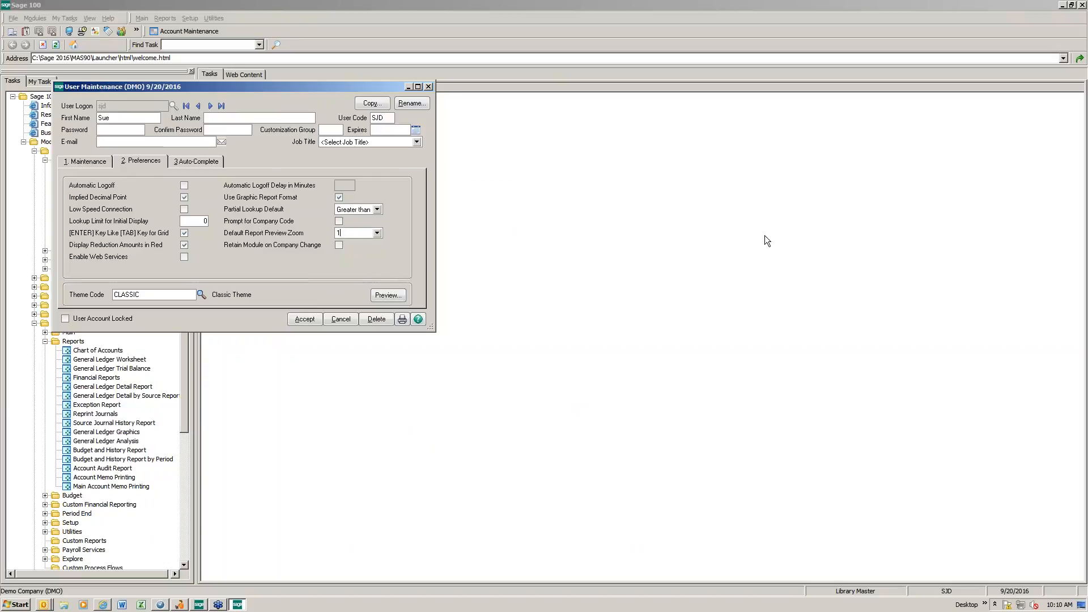
{"action": "key", "text": "Tab"}
{"action": "left_click", "coordinate": [303, 320]}
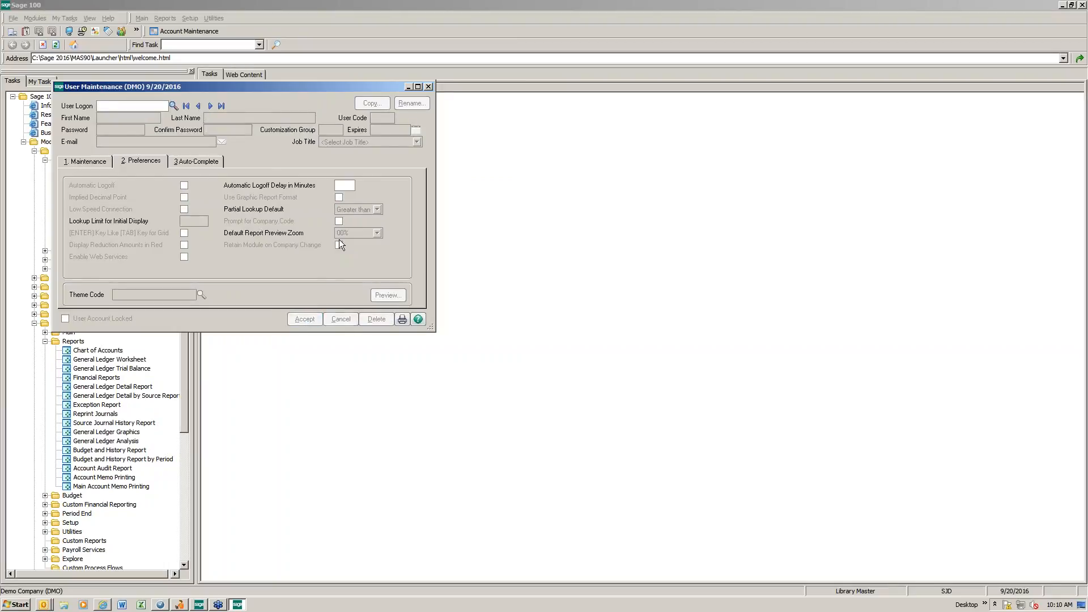
{"action": "left_click", "coordinate": [428, 87]}
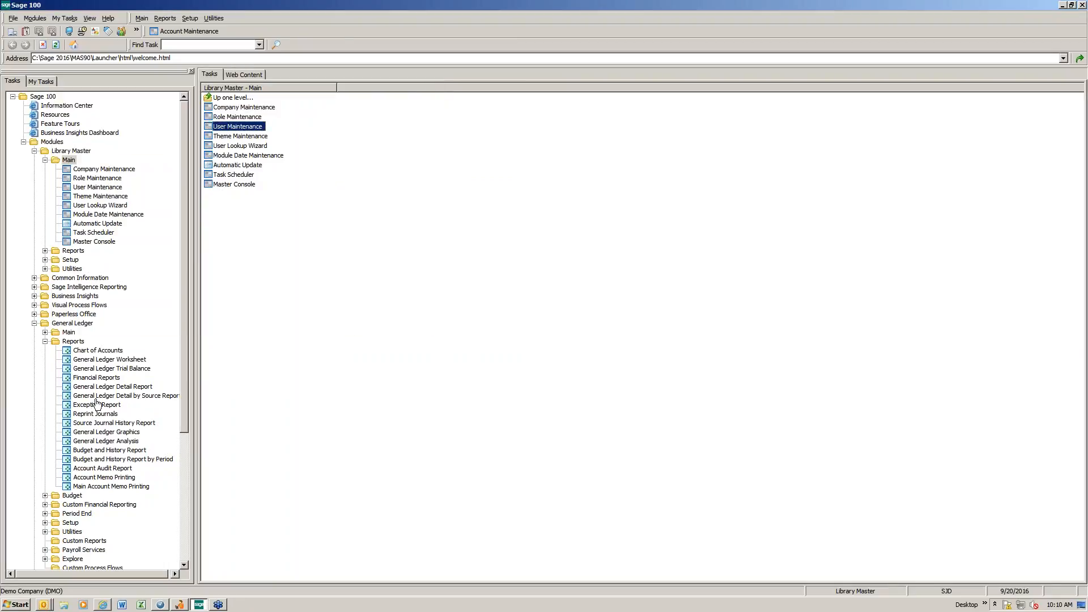
Step: Open the General Ledger Detail Report, preview it with the PORTRAIT setting, and make the preview window taller
{"action": "left_click", "coordinate": [113, 386]}
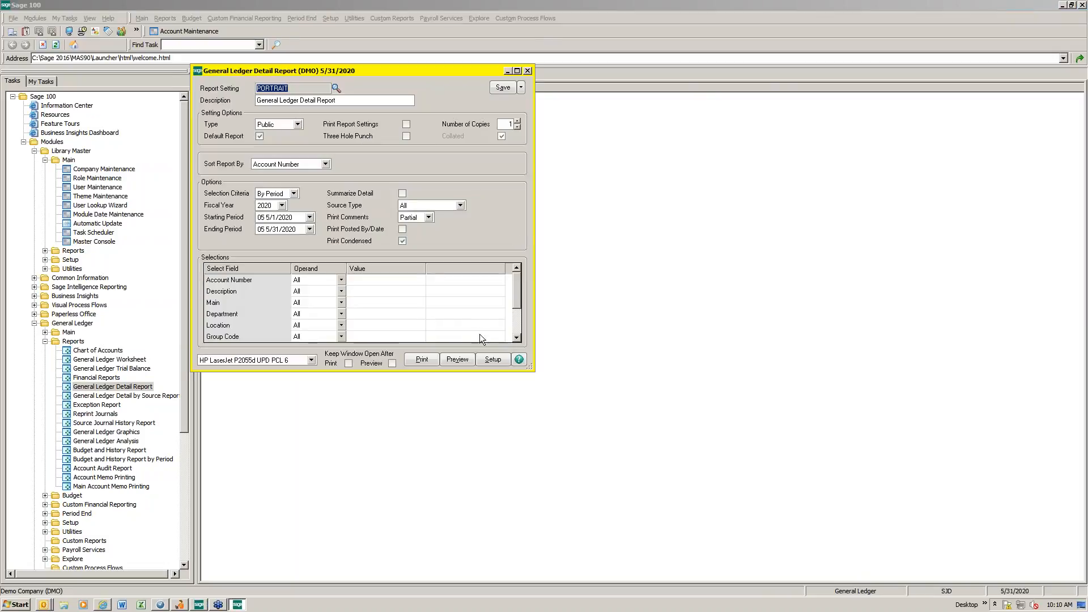
{"action": "left_click", "coordinate": [455, 360]}
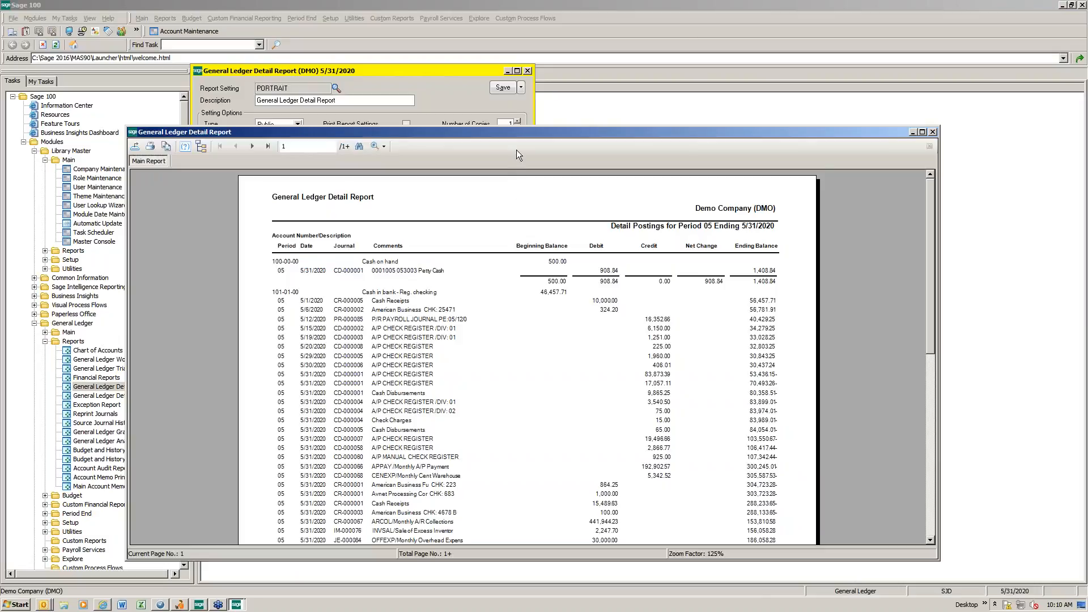
{"action": "left_click_drag", "start_coordinate": [515, 134], "coordinate": [417, 56]}
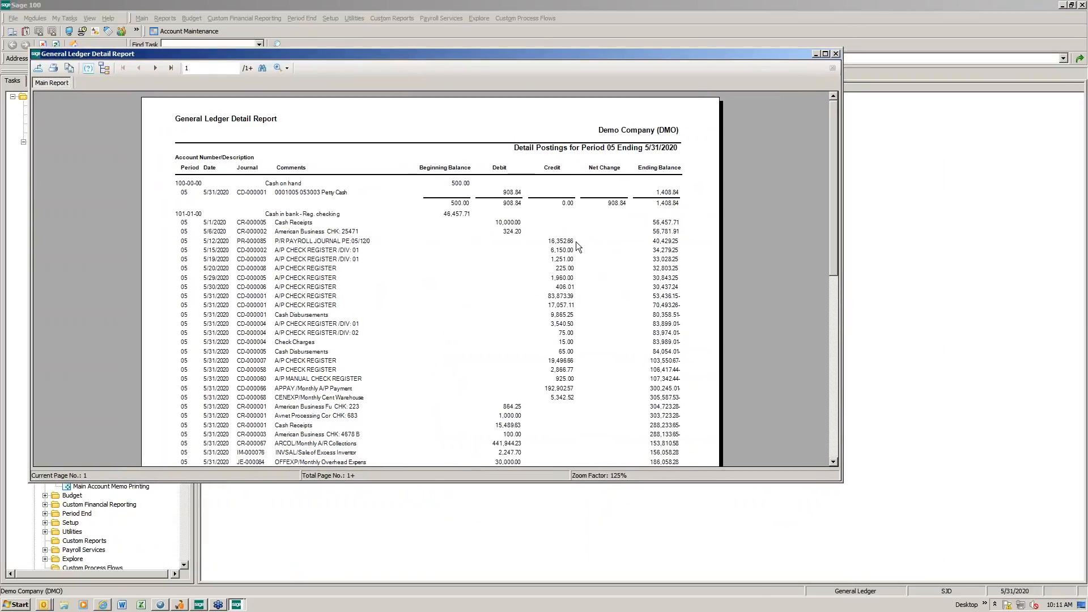
{"action": "left_click_drag", "start_coordinate": [452, 482], "coordinate": [453, 568]}
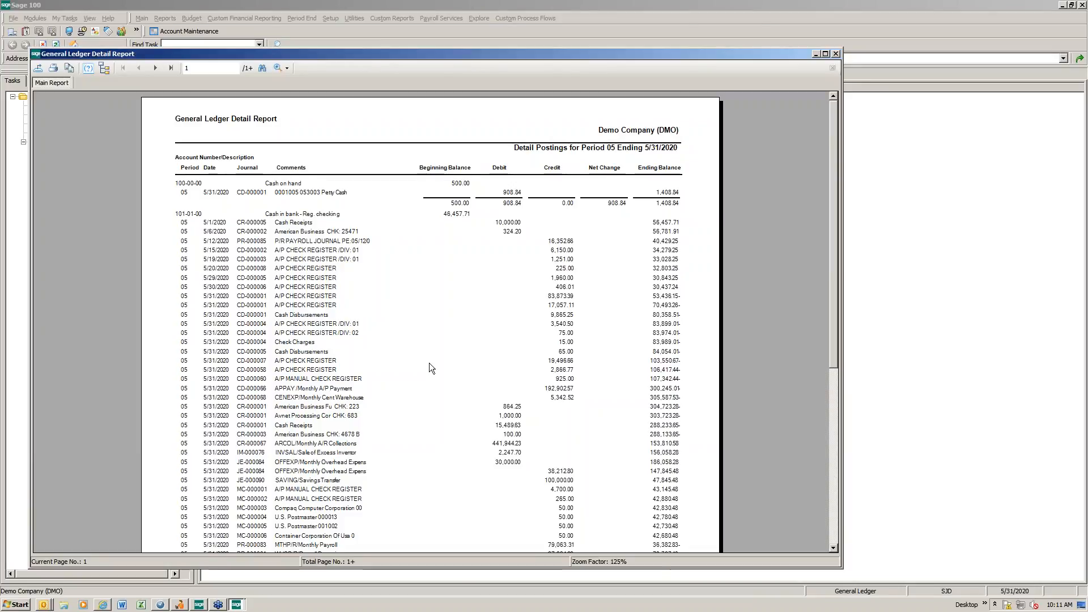
Step: Zoom the General Ledger Detail Report preview to Page Width and close the preview
{"action": "left_click", "coordinate": [281, 69]}
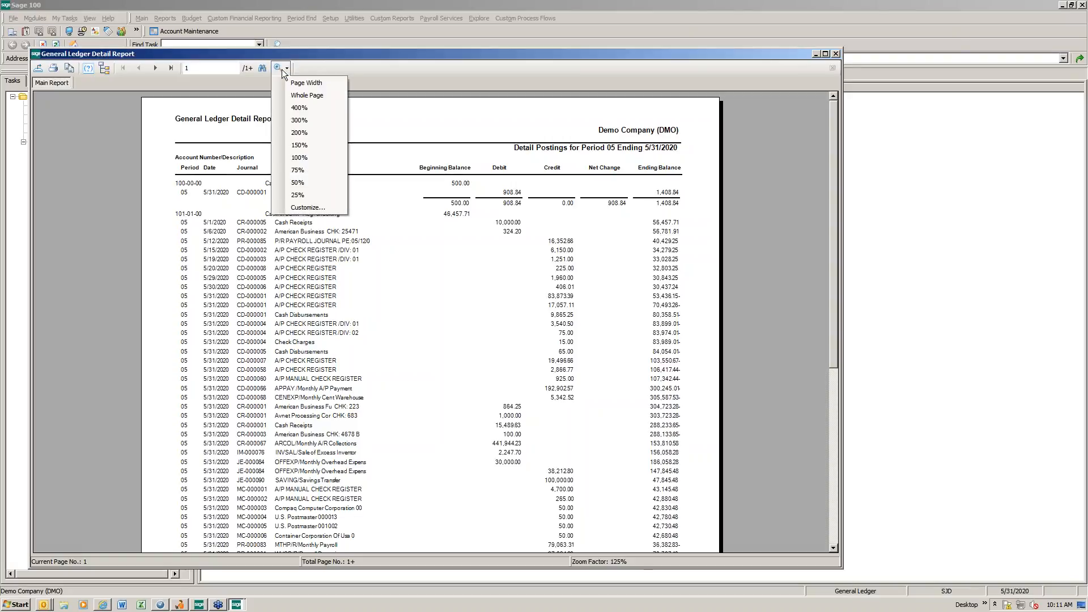
{"action": "left_click", "coordinate": [288, 83]}
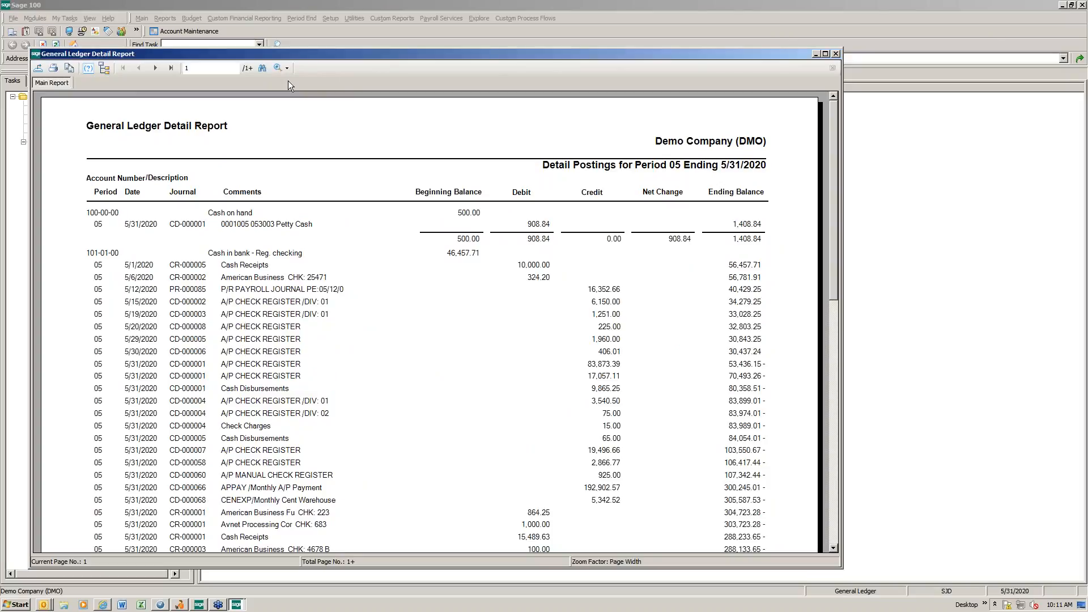
{"action": "left_click", "coordinate": [837, 54]}
Step: Collapse the expanded General Ledger and Library Master folders, and open the Accounts Receivable Aged Invoice Report
{"action": "left_click", "coordinate": [63, 341]}
{"action": "left_click", "coordinate": [44, 342]}
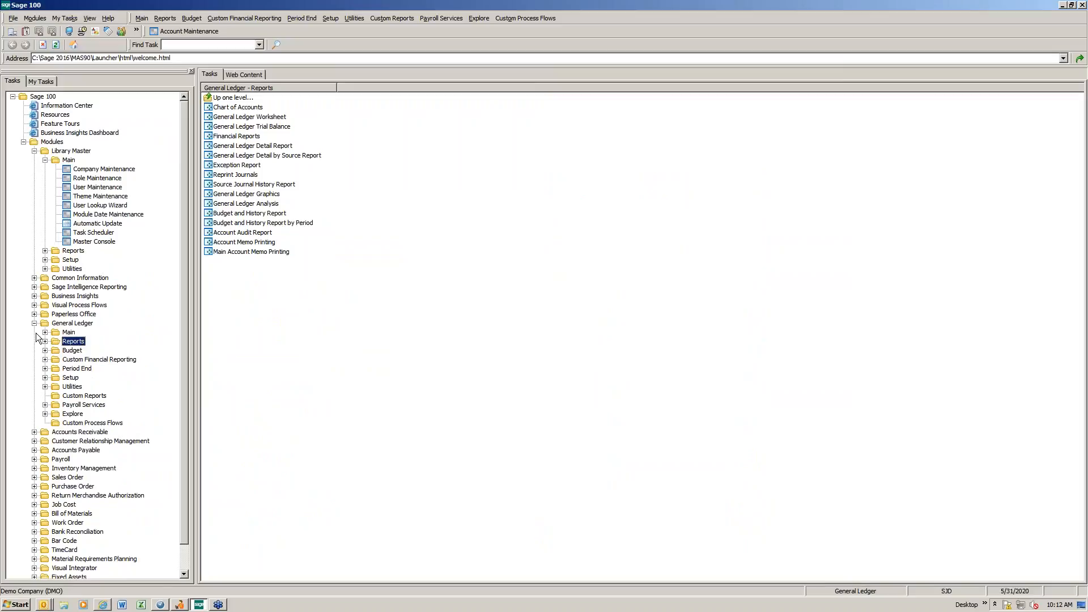
{"action": "left_click", "coordinate": [34, 323]}
{"action": "left_click", "coordinate": [45, 160]}
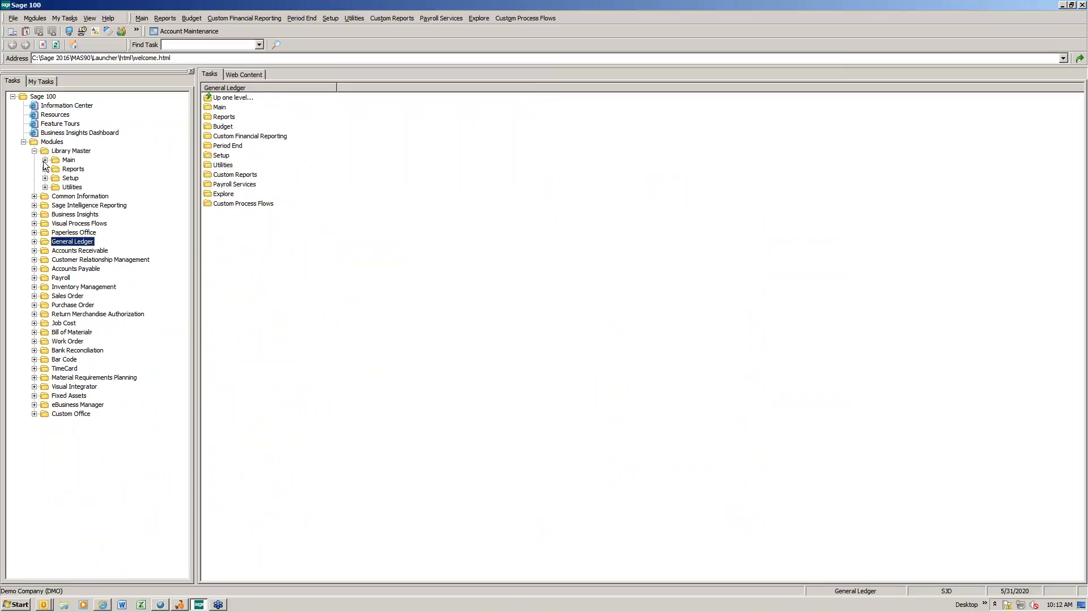
{"action": "double_click", "coordinate": [79, 251]}
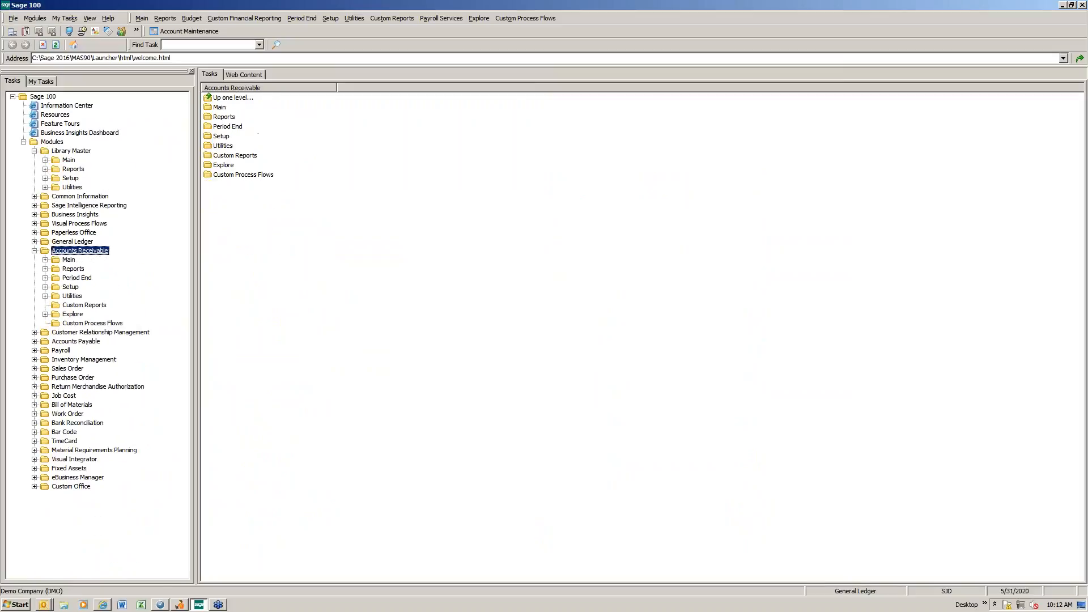
{"action": "double_click", "coordinate": [74, 269]}
{"action": "left_click", "coordinate": [316, 146]}
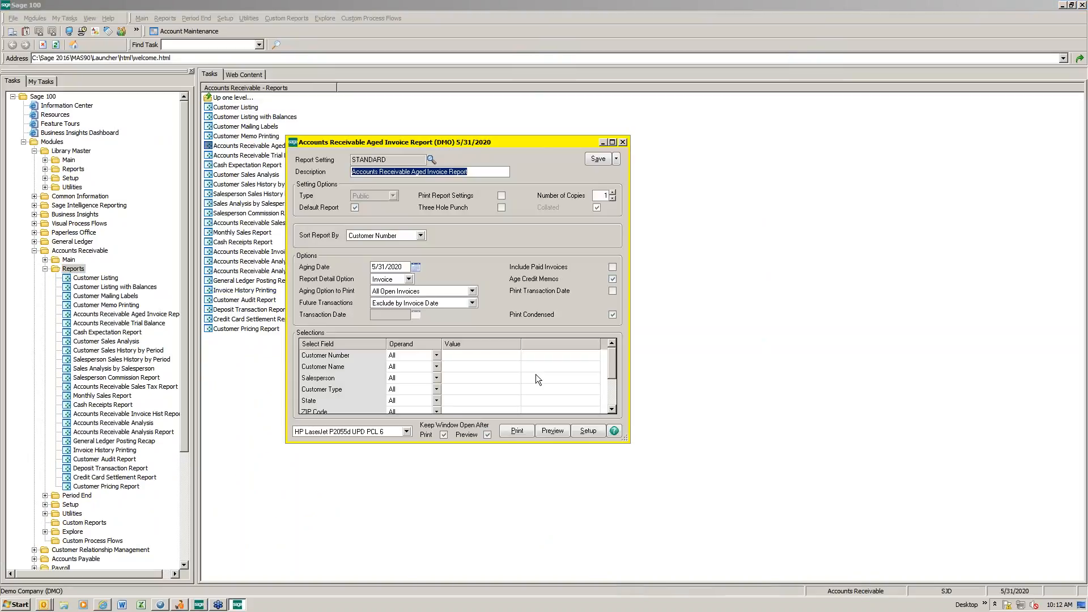
Step: Look up the American Business Futures customer and set the report's Customer Number selection equal to its number
{"action": "left_click", "coordinate": [458, 357]}
{"action": "left_click", "coordinate": [460, 357]}
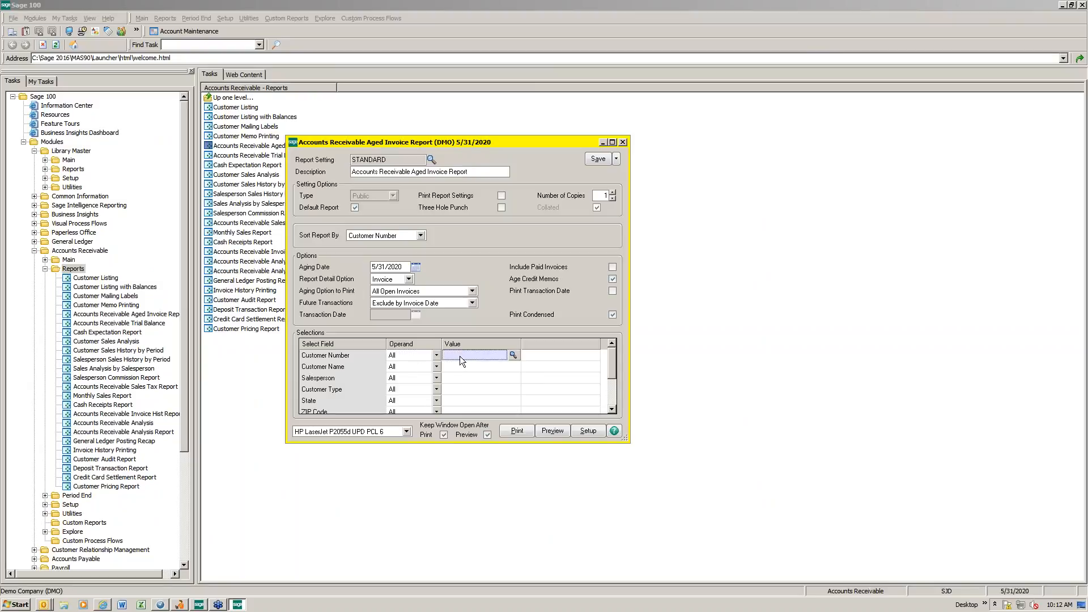
{"action": "left_click", "coordinate": [514, 355]}
{"action": "double_click", "coordinate": [408, 212]}
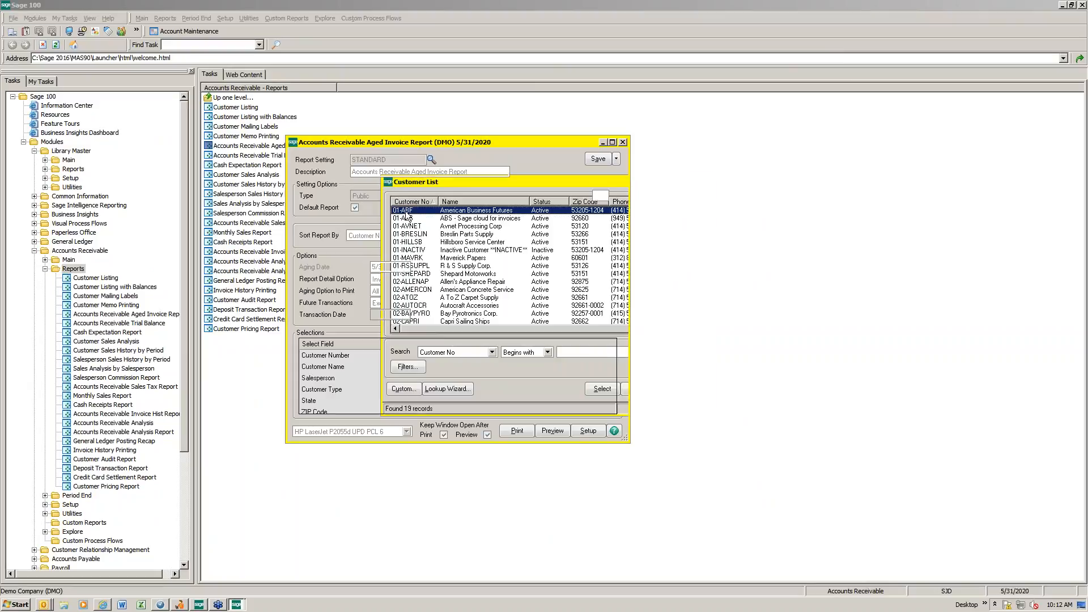
Step: Preview the Aged Invoice Report for the single selected customer and close the preview
{"action": "left_click", "coordinate": [545, 434]}
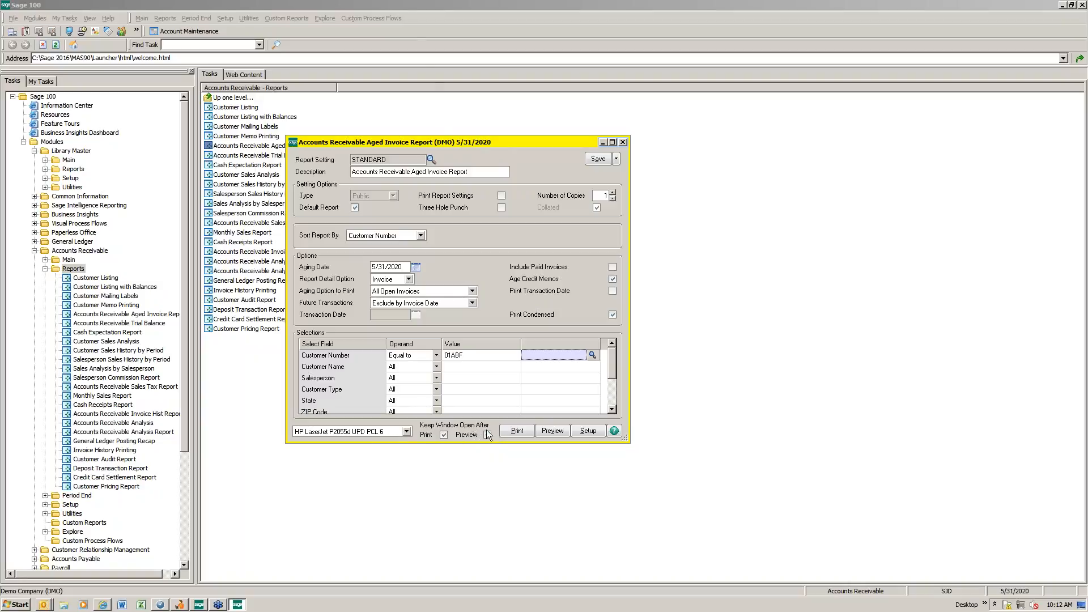
{"action": "left_click", "coordinate": [552, 431]}
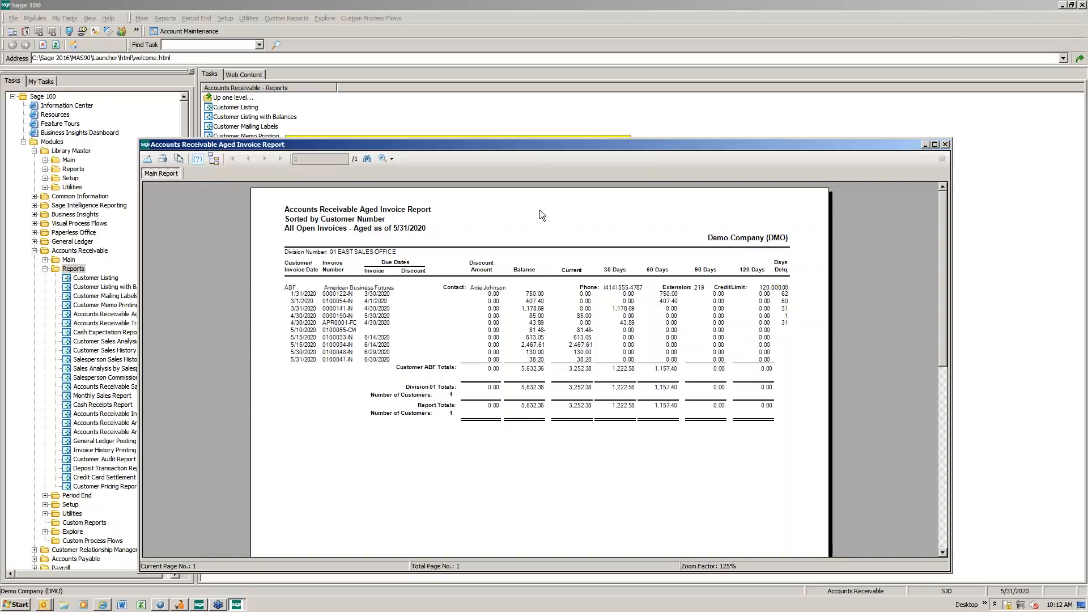
{"action": "left_click_drag", "start_coordinate": [520, 147], "coordinate": [459, 139]}
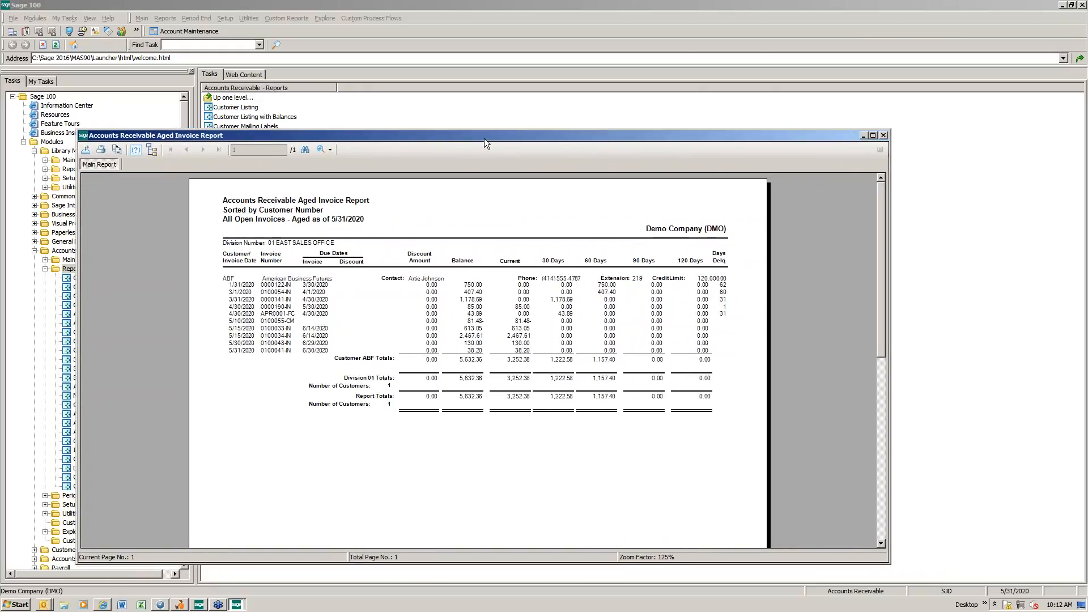
{"action": "left_click", "coordinate": [883, 135]}
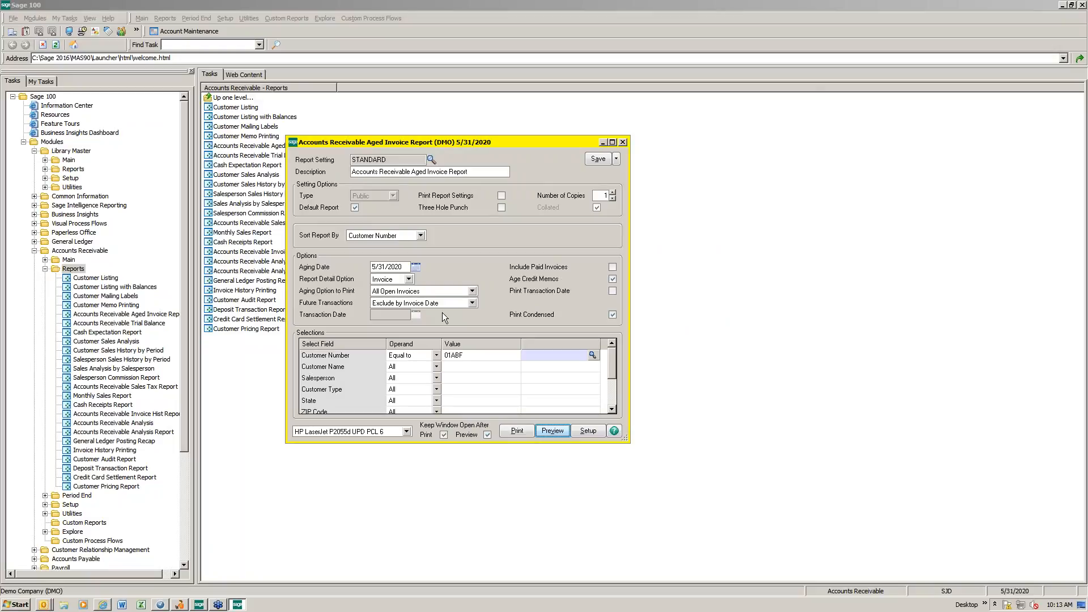
Step: Extend the Customer Number selection to three comma-separated customer numbers, and preview the Aged Invoice Report for them
{"action": "left_click", "coordinate": [460, 356]}
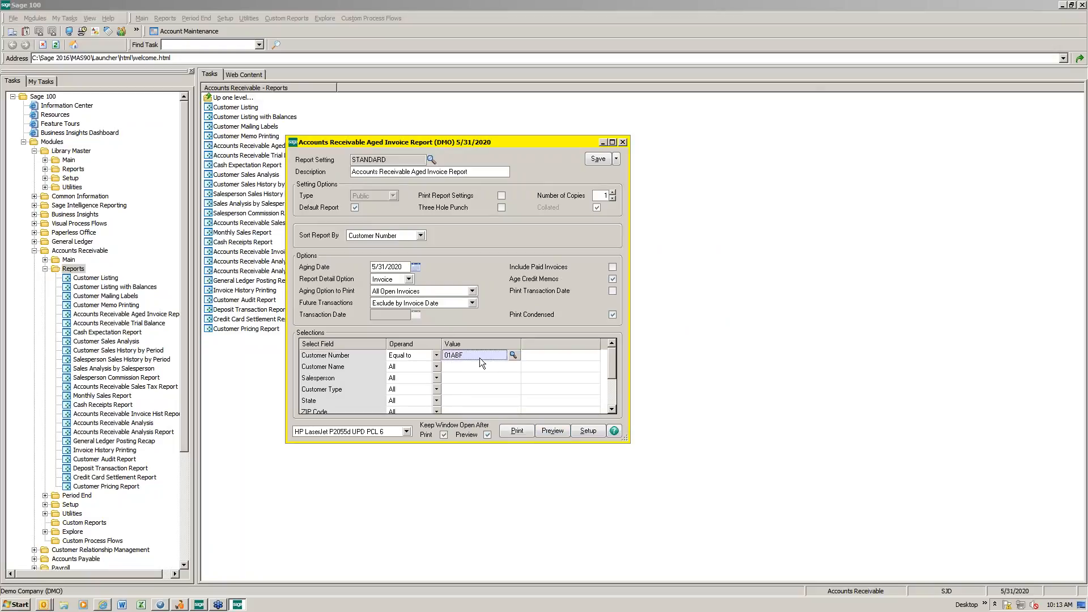
{"action": "left_click", "coordinate": [477, 356]}
{"action": "key", "text": "BackSpace"}
{"action": "type", "text": "01"}
{"action": "key", "text": "BackSpace"}
{"action": "key", "text": "BackSpace"}
{"action": "type", "text": "ABF,01AVENT,01HILLSB"}
{"action": "key", "text": "Tab"}
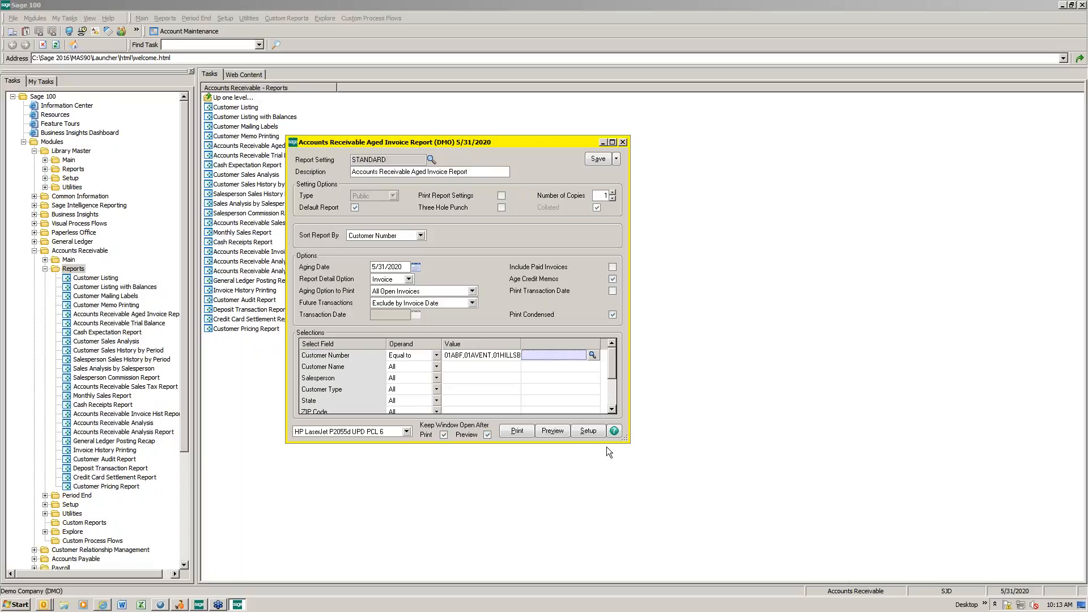
{"action": "left_click", "coordinate": [557, 433]}
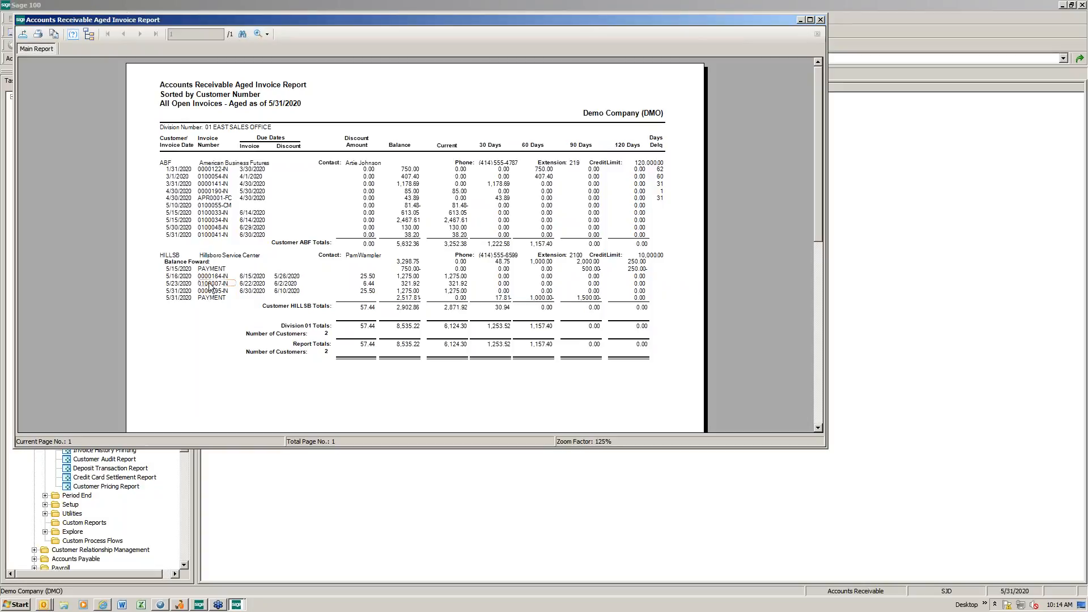
{"action": "left_click", "coordinate": [820, 19]}
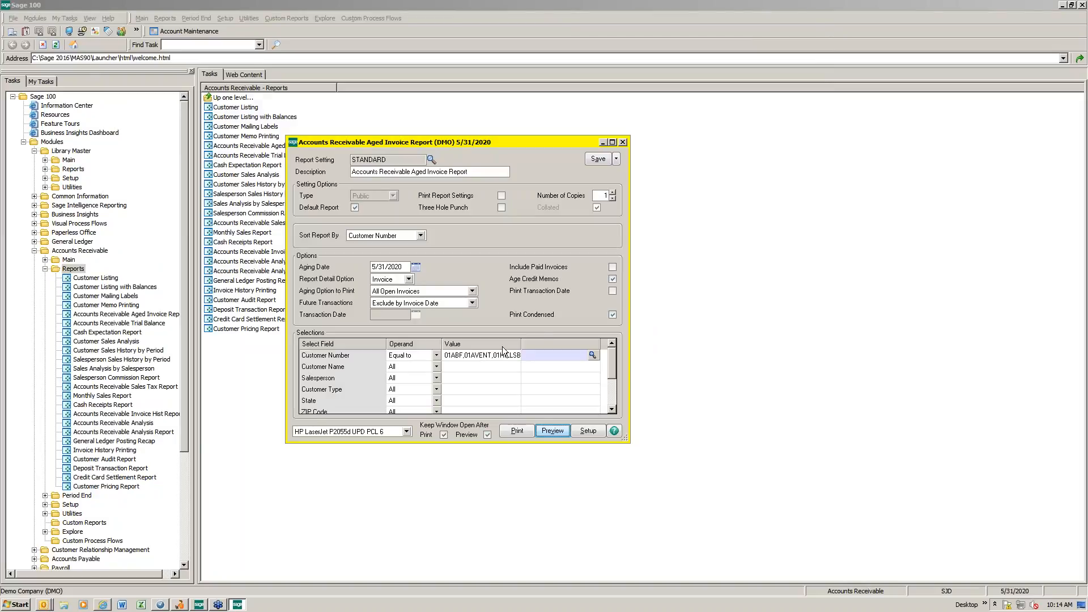
Step: Save the current selections as a new public report setting named JIMS CUST that is not the default report
{"action": "left_click", "coordinate": [617, 160]}
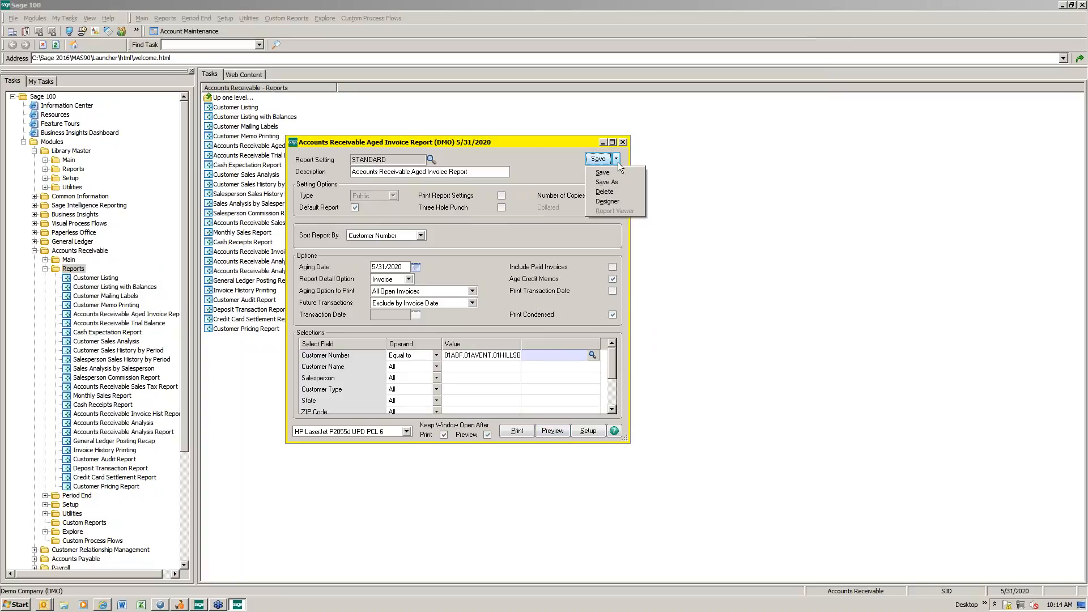
{"action": "left_click", "coordinate": [617, 182]}
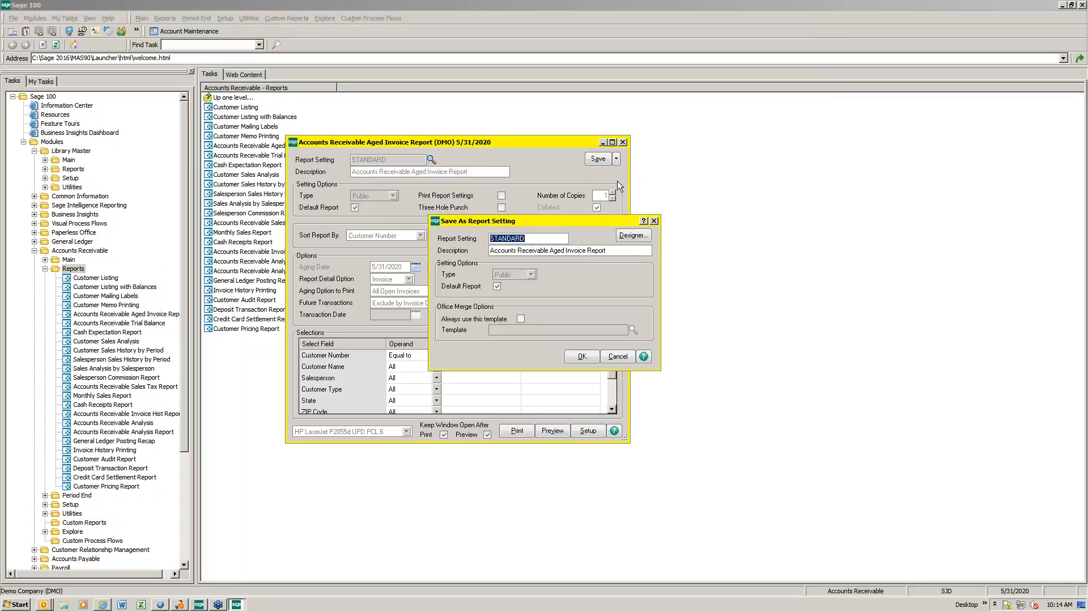
{"action": "type", "text": "JIMS CUST"}
{"action": "key", "text": "Tab"}
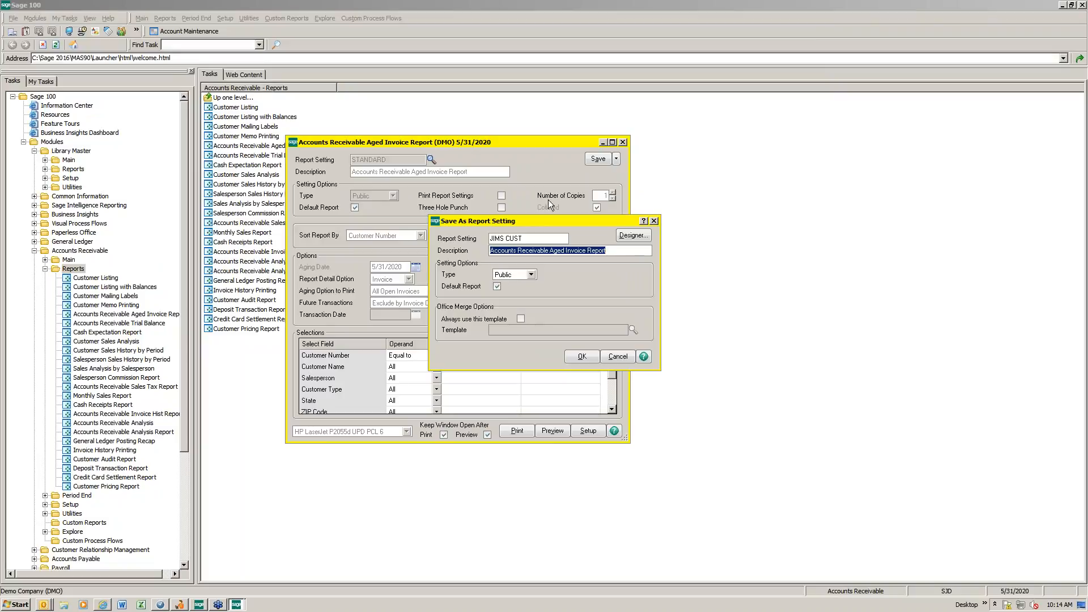
{"action": "left_click", "coordinate": [497, 286]}
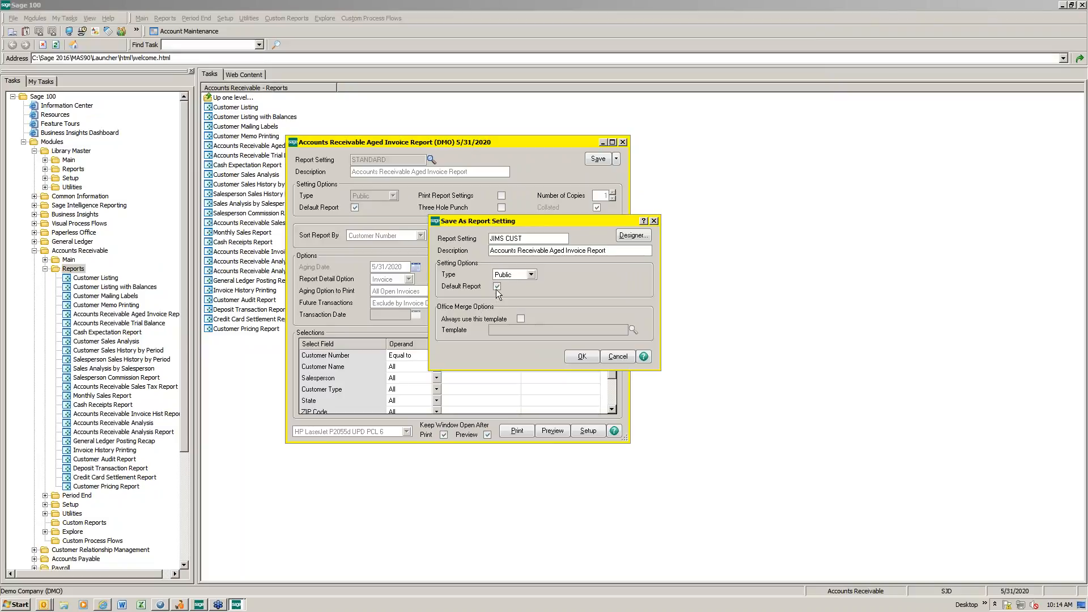
{"action": "left_click", "coordinate": [582, 357]}
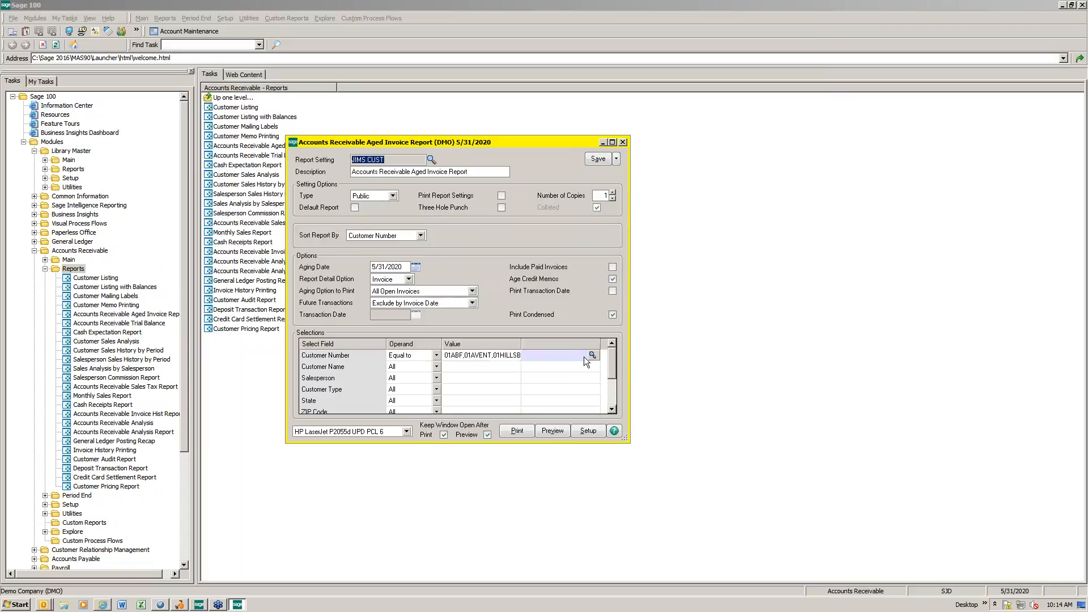
Step: Preview the report with the JIMS CUST setting, and check the list of saved report settings before closing the report
{"action": "left_click", "coordinate": [551, 431]}
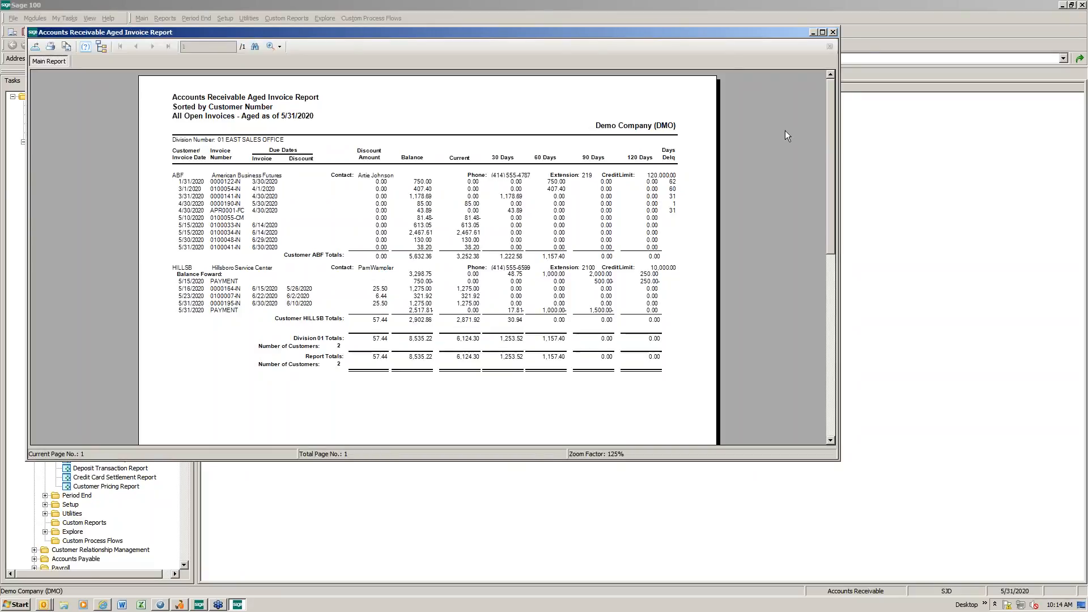
{"action": "left_click", "coordinate": [832, 32]}
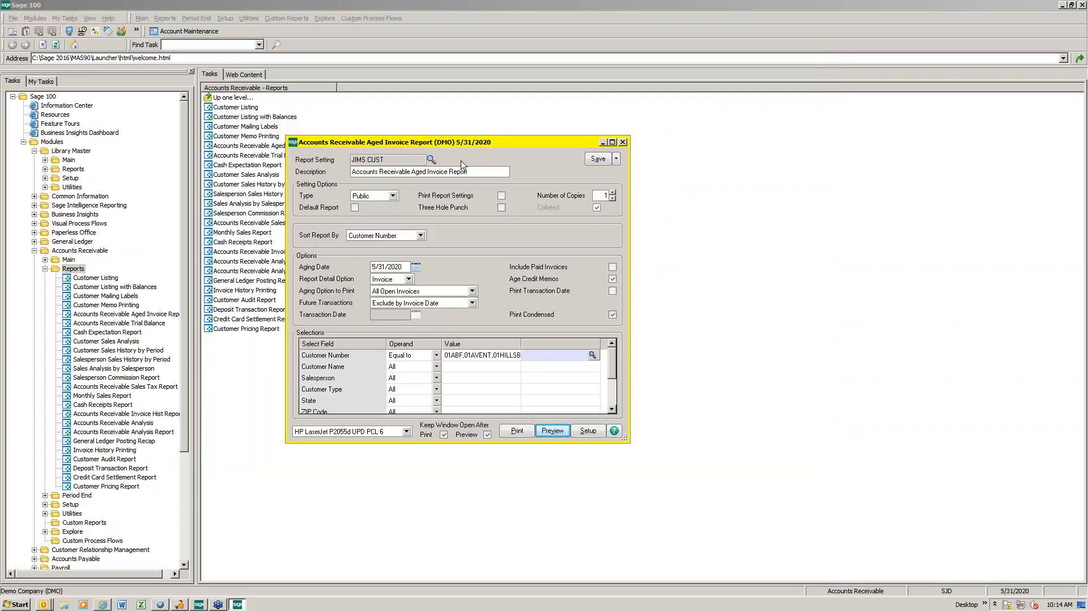
{"action": "left_click", "coordinate": [431, 159]}
{"action": "left_click", "coordinate": [432, 217]}
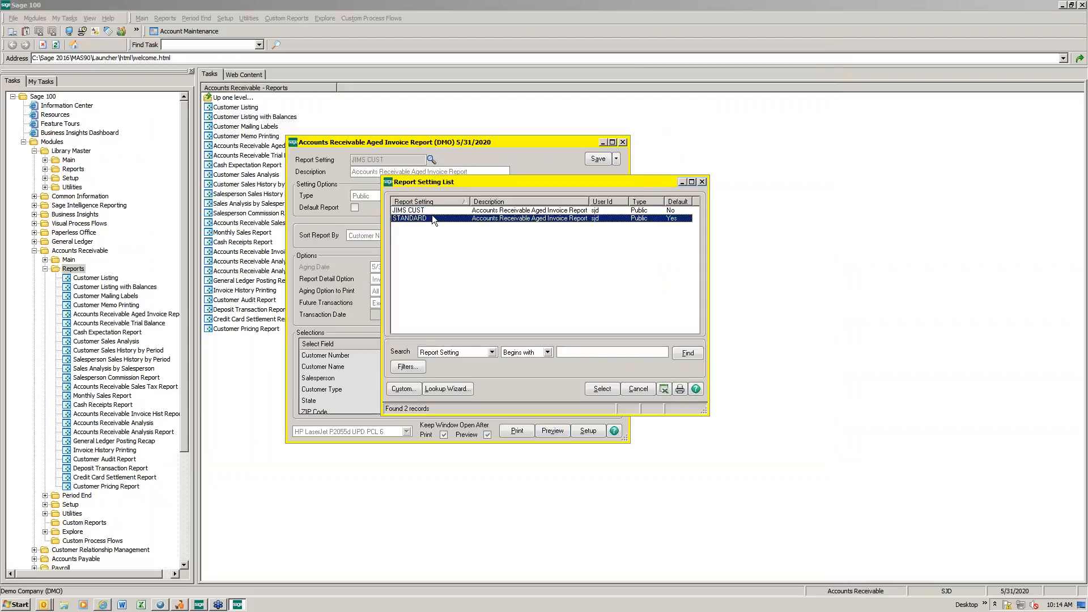
{"action": "left_click", "coordinate": [431, 210]}
{"action": "left_click", "coordinate": [702, 182]}
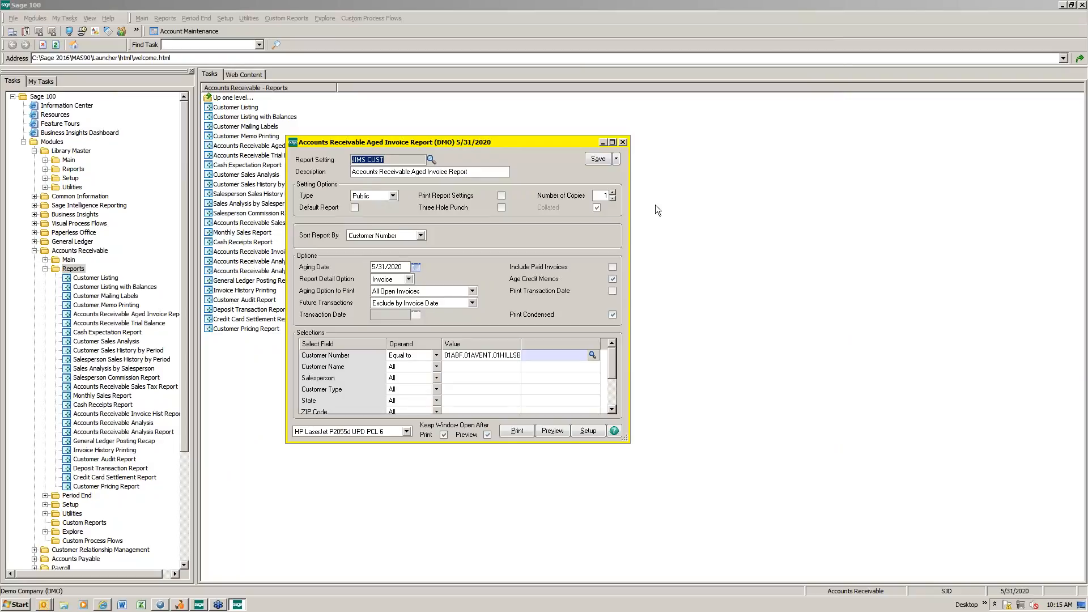
{"action": "left_click", "coordinate": [616, 160]}
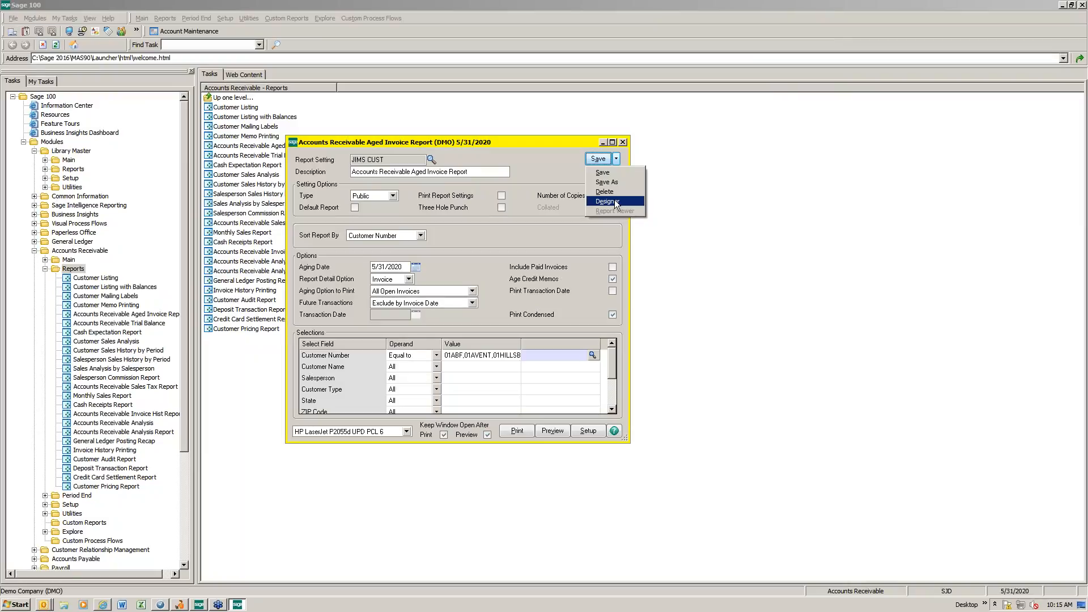
{"action": "left_click", "coordinate": [624, 142]}
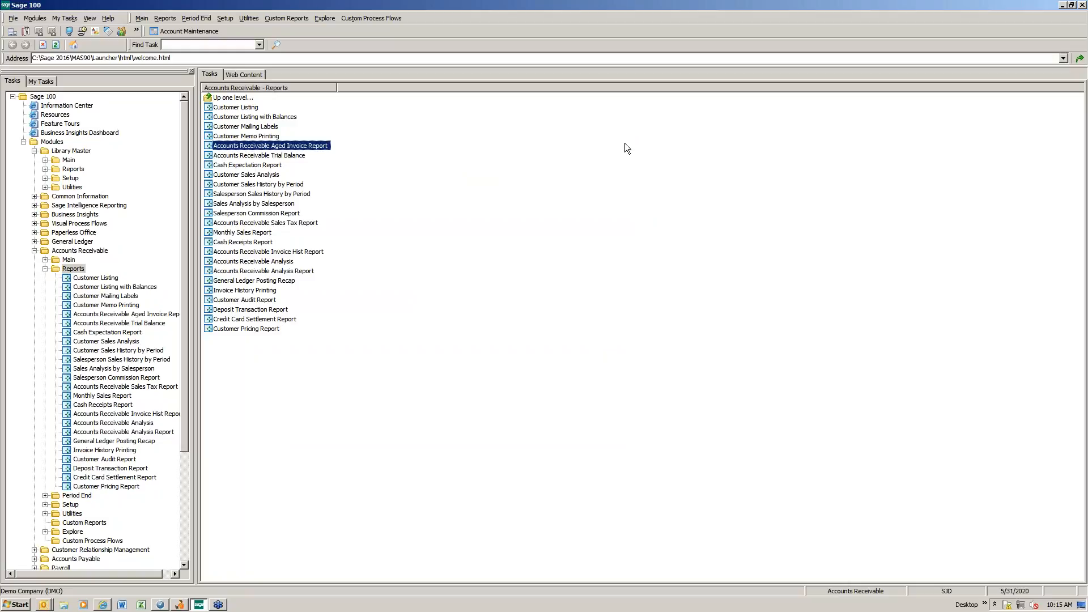
Step: Open Sales Order Entry in the Sales Order module and bring up an existing order by its order number
{"action": "left_click", "coordinate": [45, 269]}
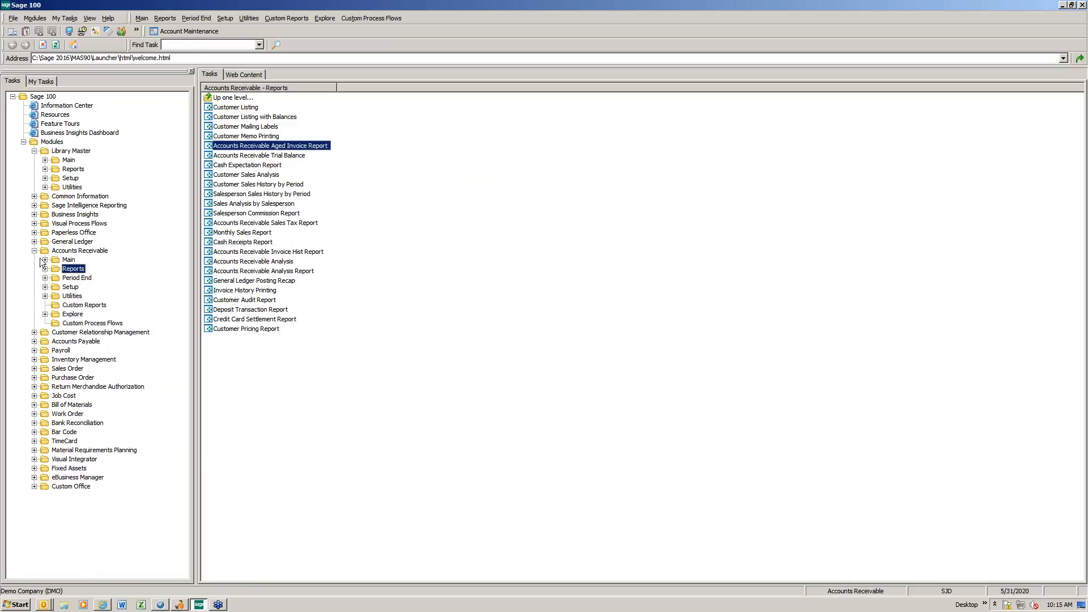
{"action": "left_click", "coordinate": [34, 251]}
{"action": "double_click", "coordinate": [73, 296]}
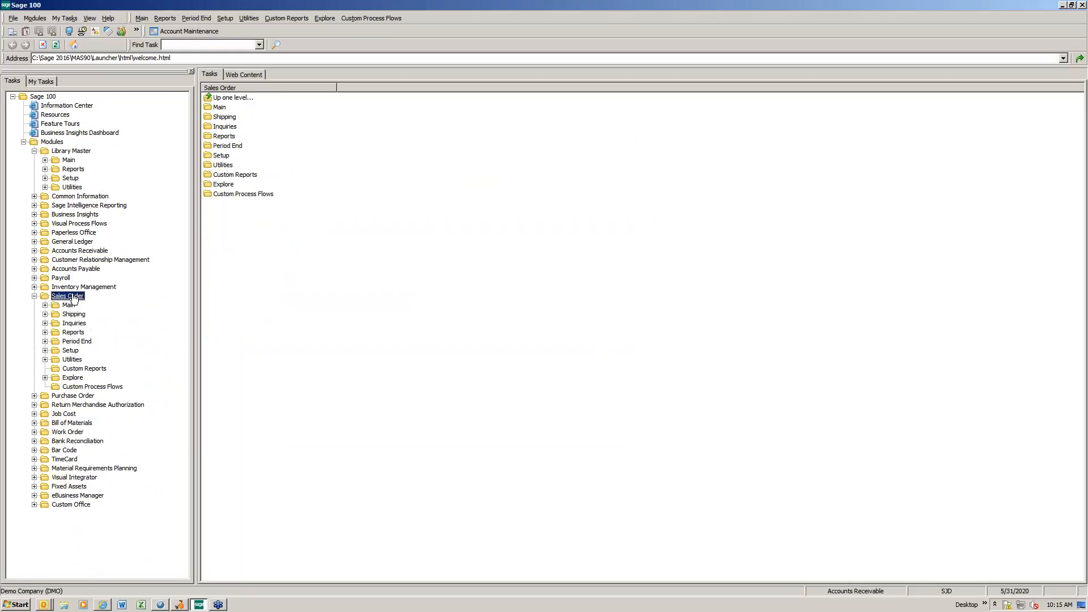
{"action": "double_click", "coordinate": [68, 305]}
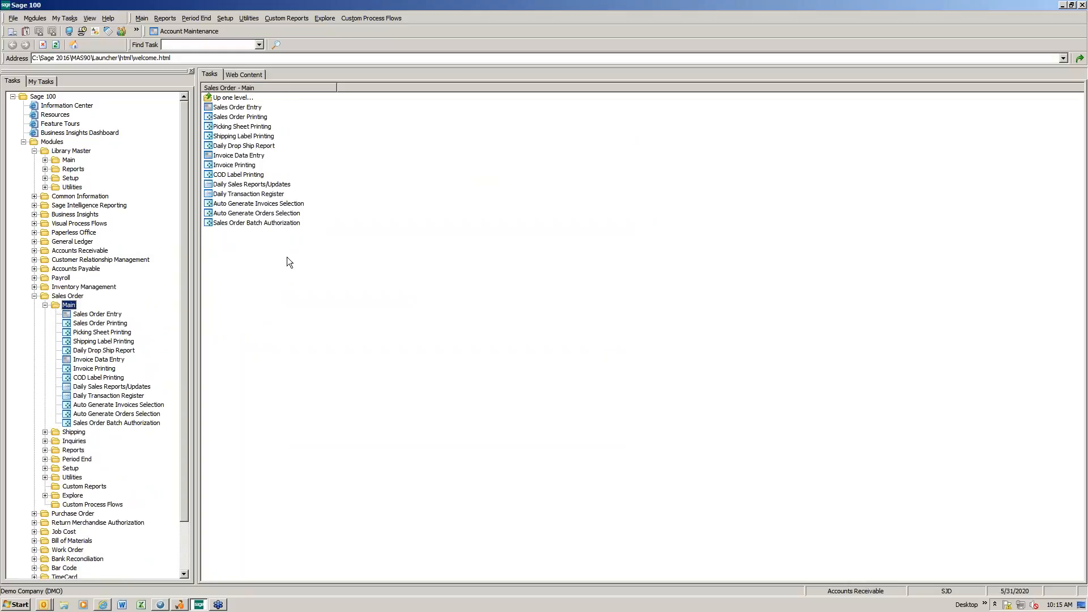
{"action": "double_click", "coordinate": [248, 109]}
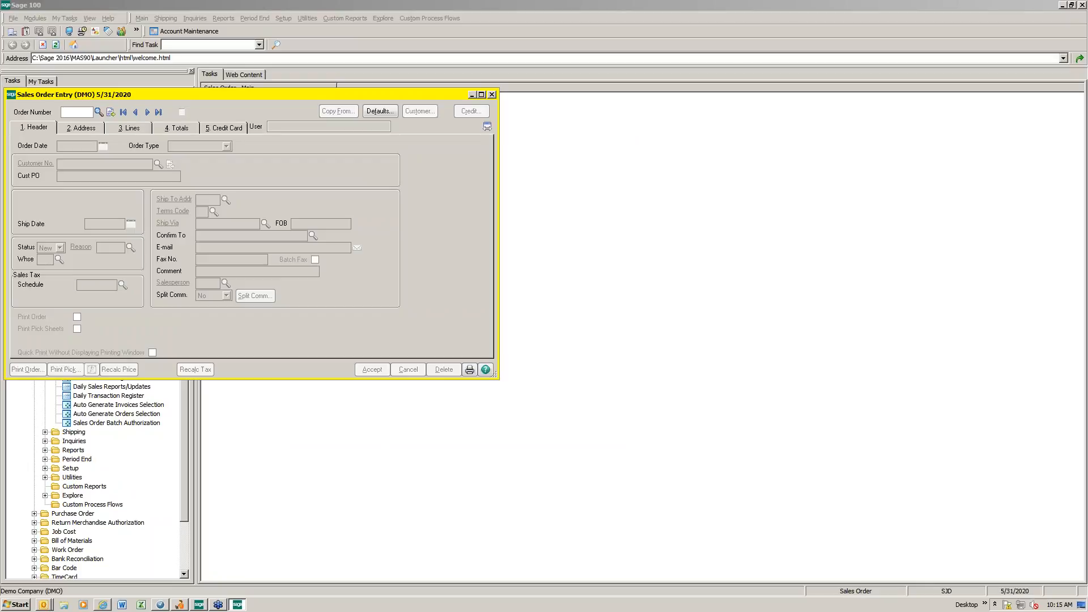
{"action": "type", "text": "189"}
{"action": "key", "text": "Return"}
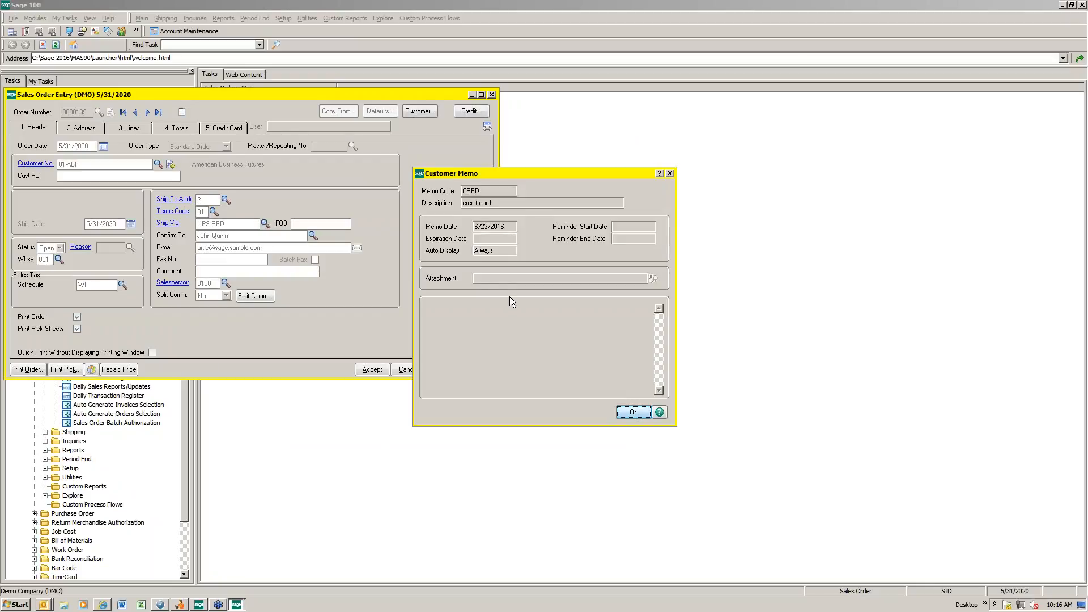
Step: Dismiss the customer memo, preview the open order's printout from Sales Order Entry, and close the preview and the entry window
{"action": "left_click", "coordinate": [635, 415]}
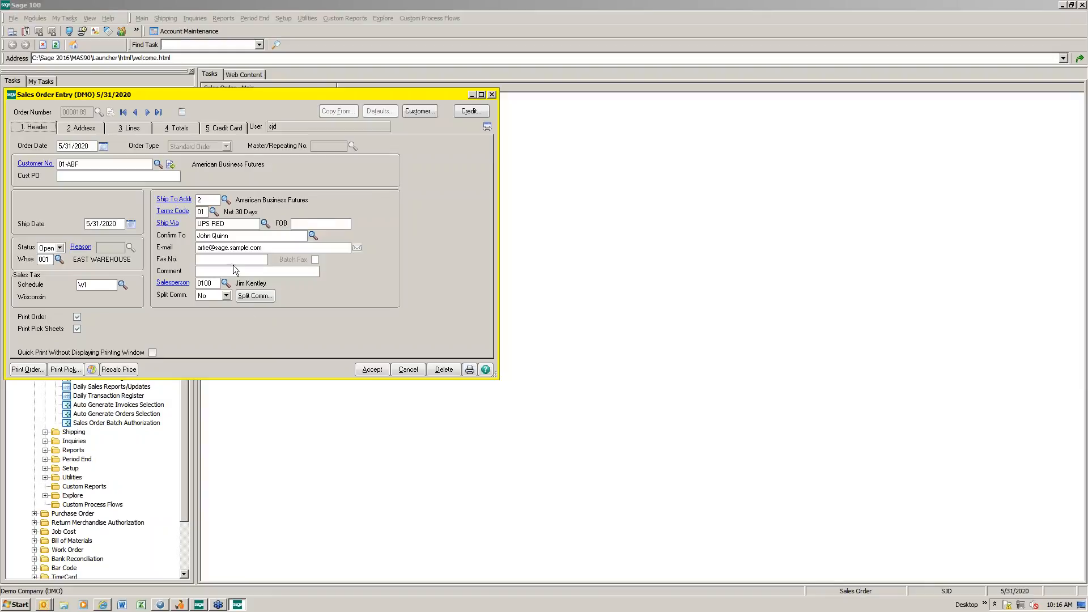
{"action": "left_click", "coordinate": [21, 370]}
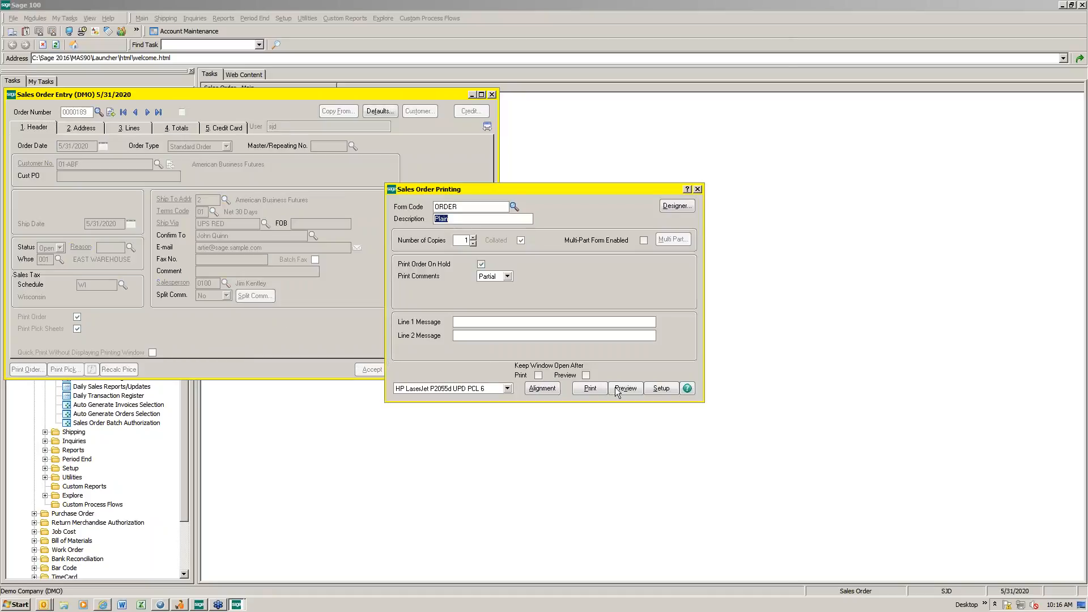
{"action": "left_click", "coordinate": [627, 389]}
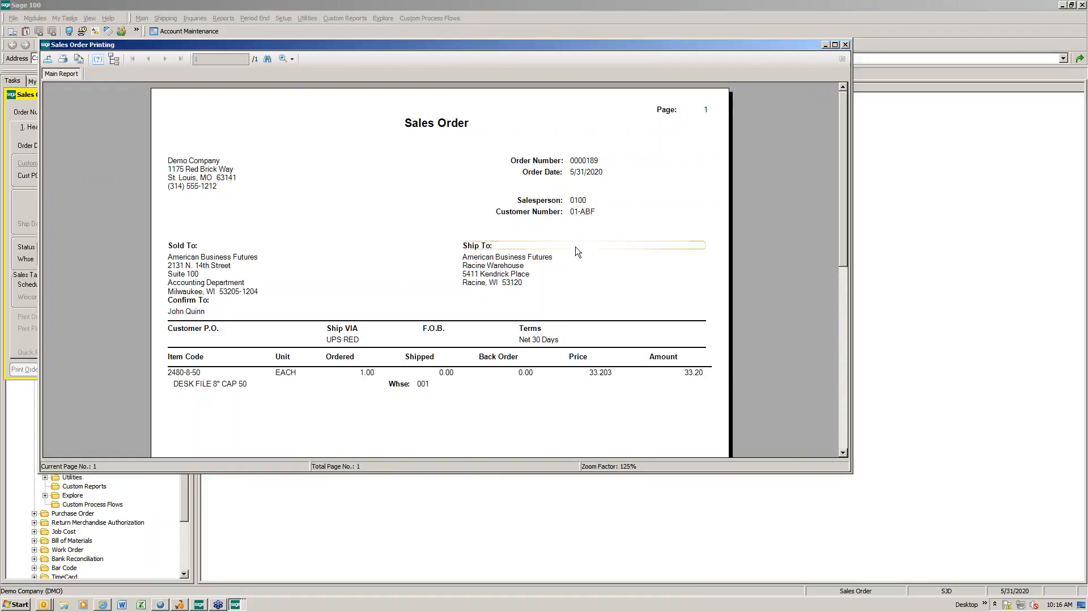
{"action": "left_click", "coordinate": [845, 44]}
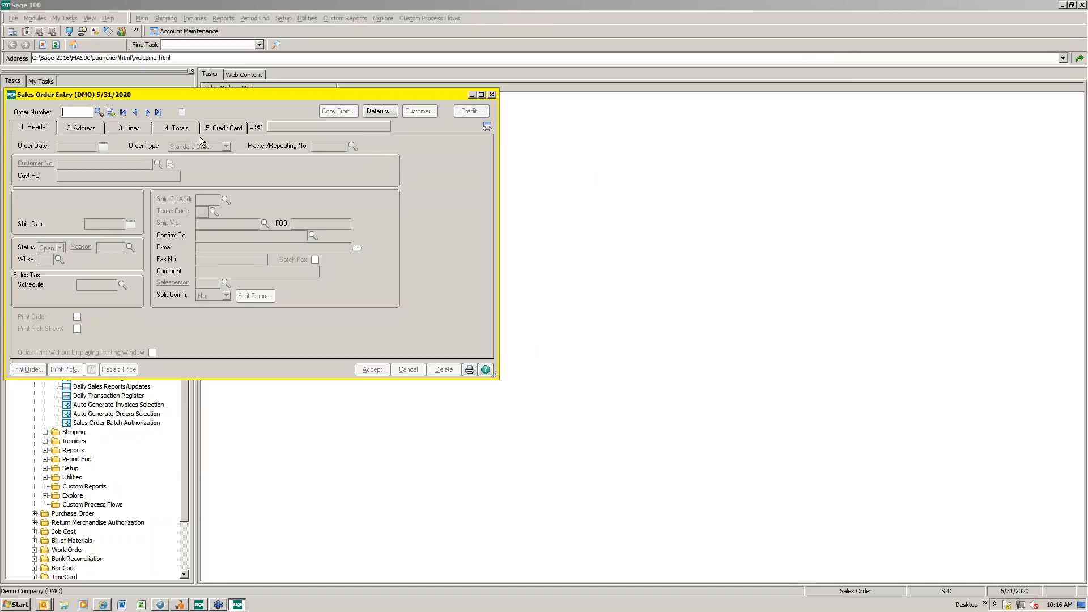
{"action": "left_click", "coordinate": [492, 95]}
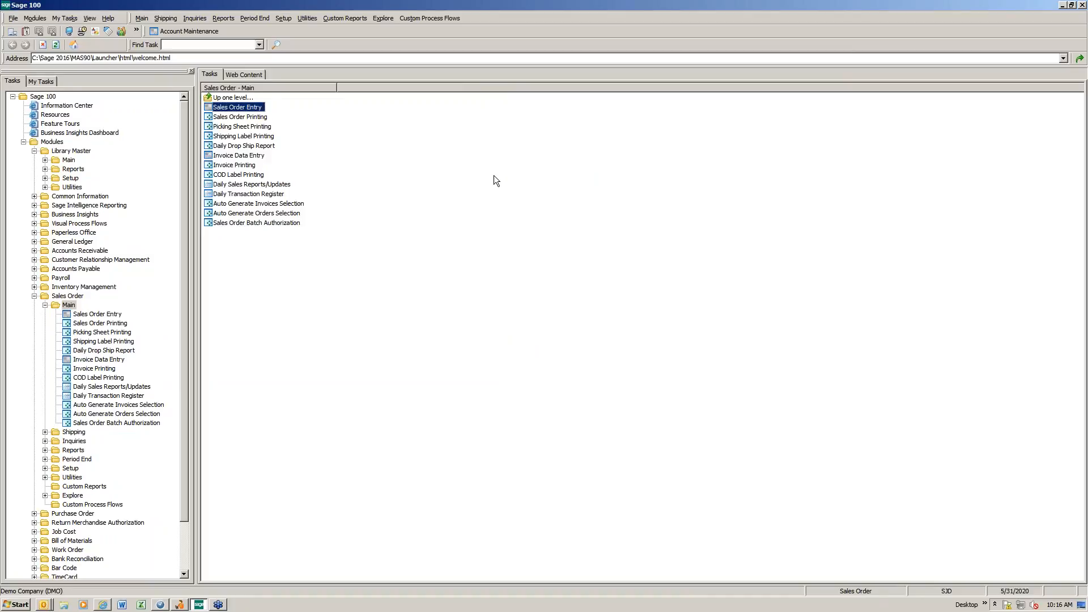
Step: In Sales Order Options, turn on redisplaying the source document after quick printing for Sales Orders and Invoices, and accept the change
{"action": "double_click", "coordinate": [71, 468]}
{"action": "left_click", "coordinate": [240, 107]}
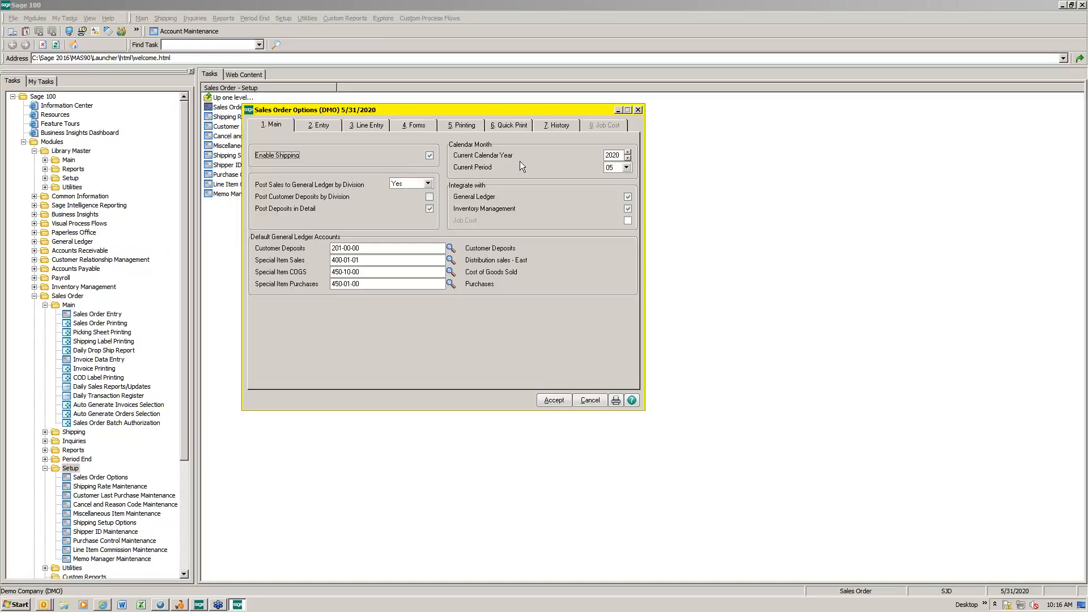
{"action": "left_click", "coordinate": [511, 124]}
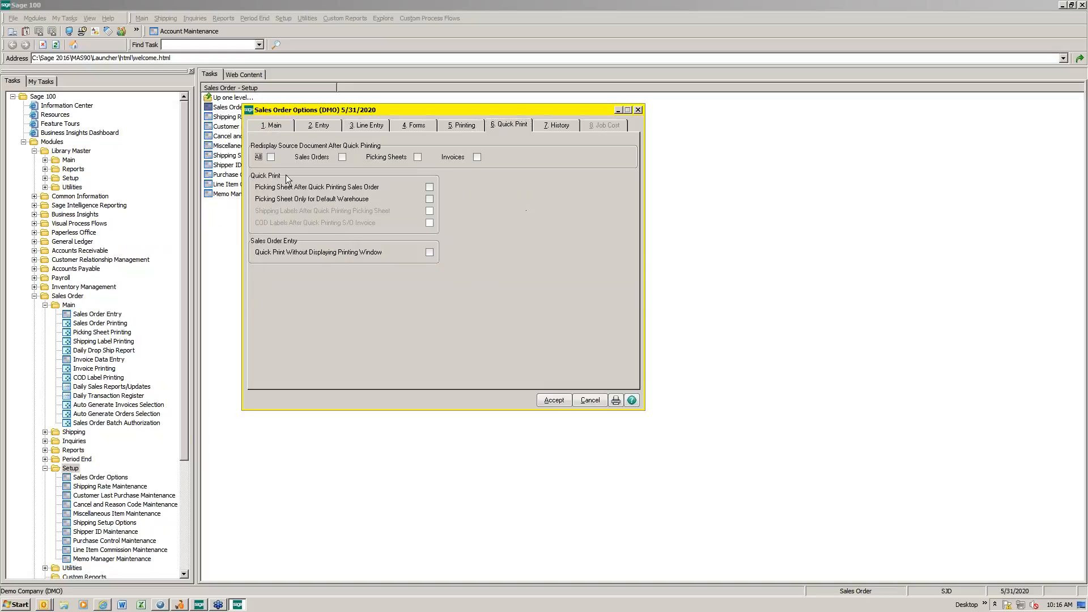
{"action": "left_click", "coordinate": [339, 158]}
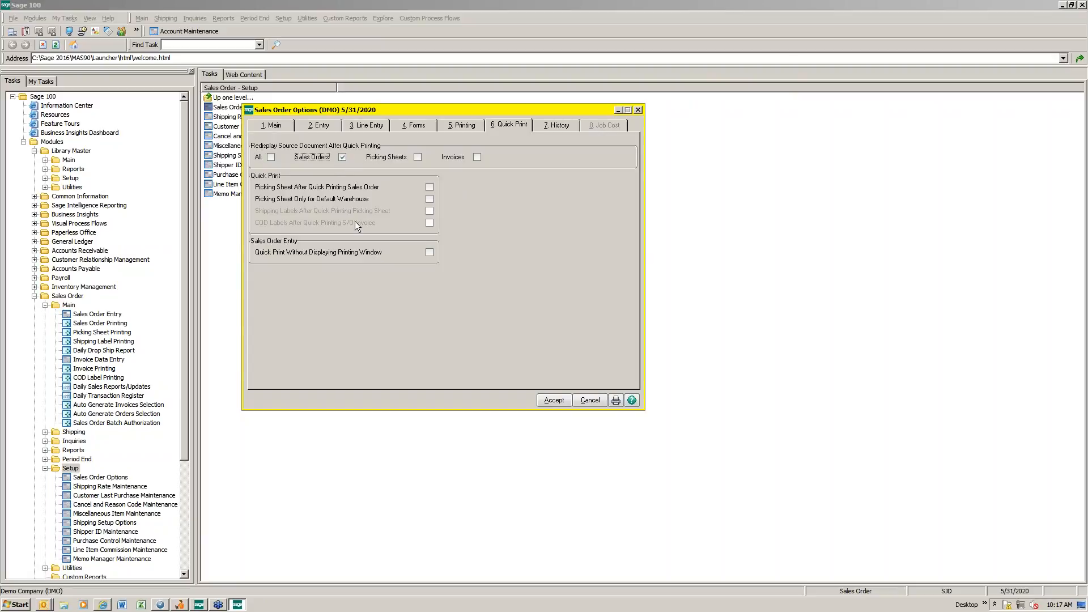
{"action": "left_click", "coordinate": [480, 157]}
{"action": "left_click", "coordinate": [554, 401]}
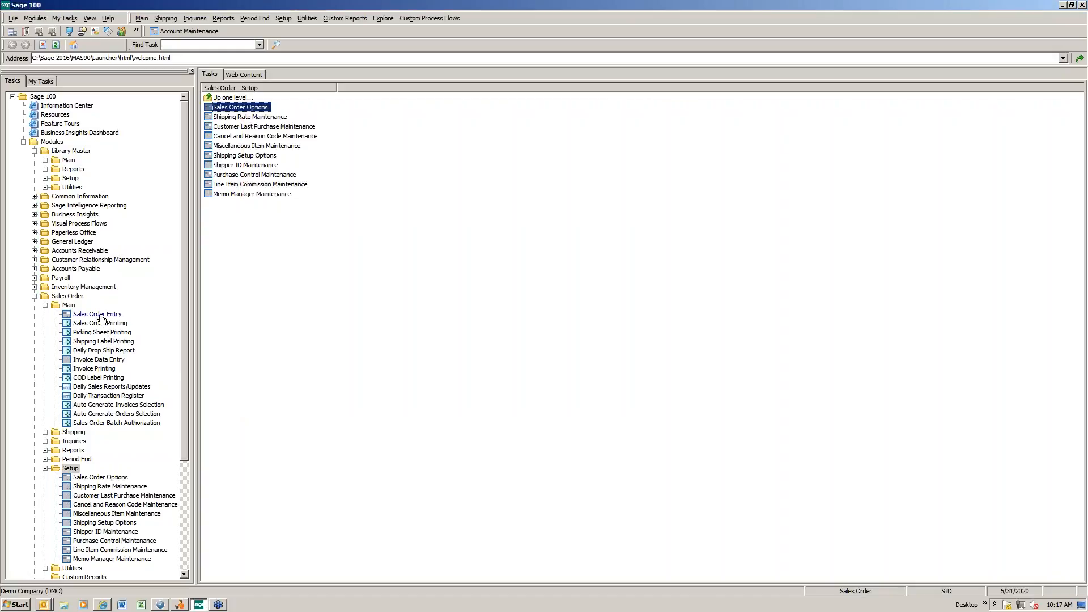
Step: Bring up the same sales order again and preview its quick-print form, dismissing the customer memo each time it appears
{"action": "double_click", "coordinate": [97, 315]}
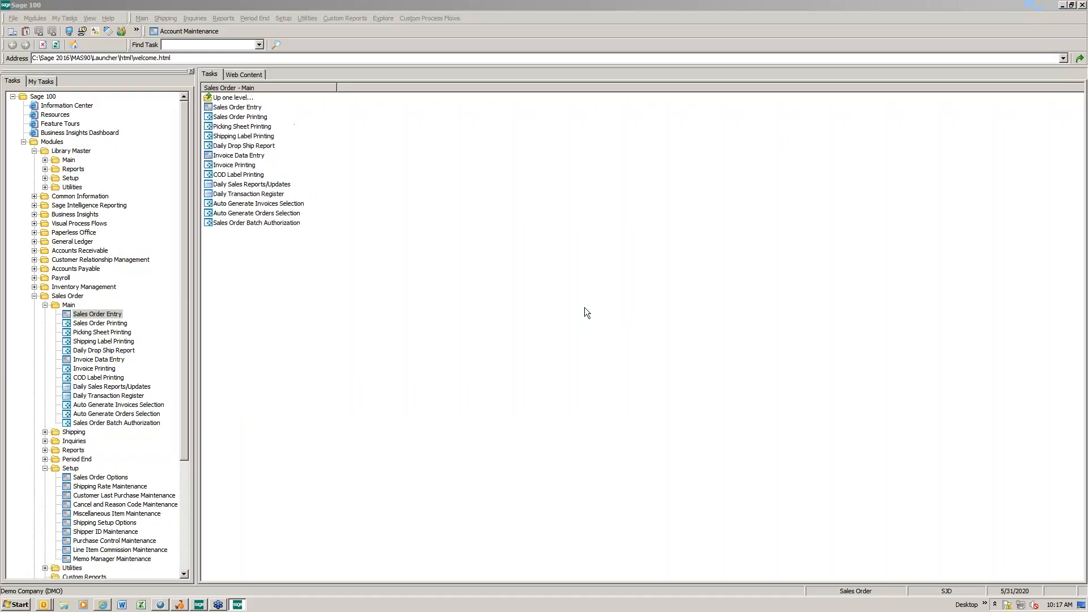
{"action": "type", "text": "189"}
{"action": "key", "text": "Return"}
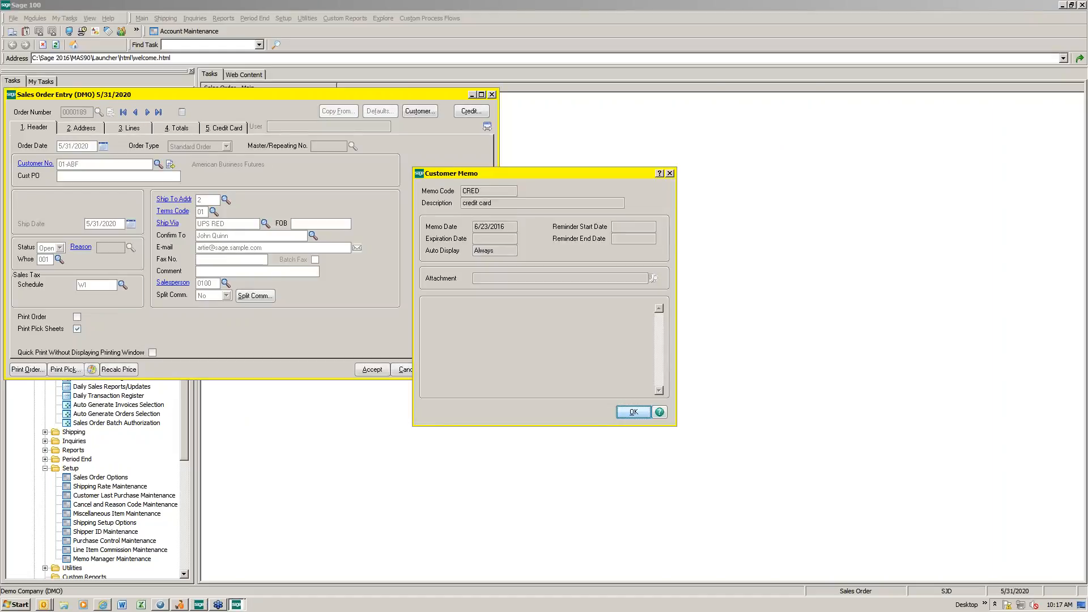
{"action": "left_click", "coordinate": [633, 412]}
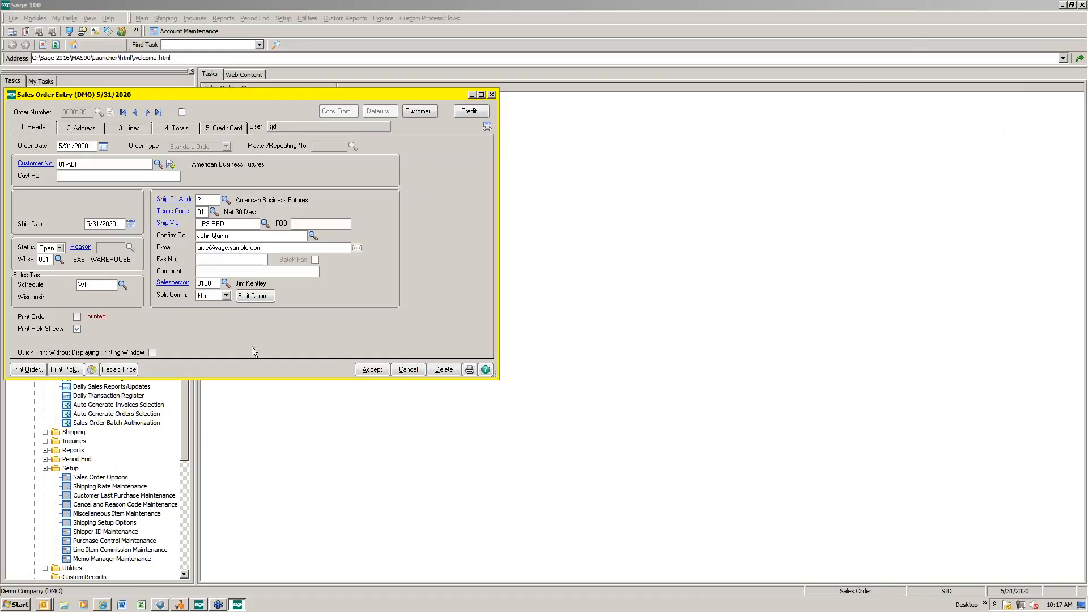
{"action": "left_click", "coordinate": [26, 369]}
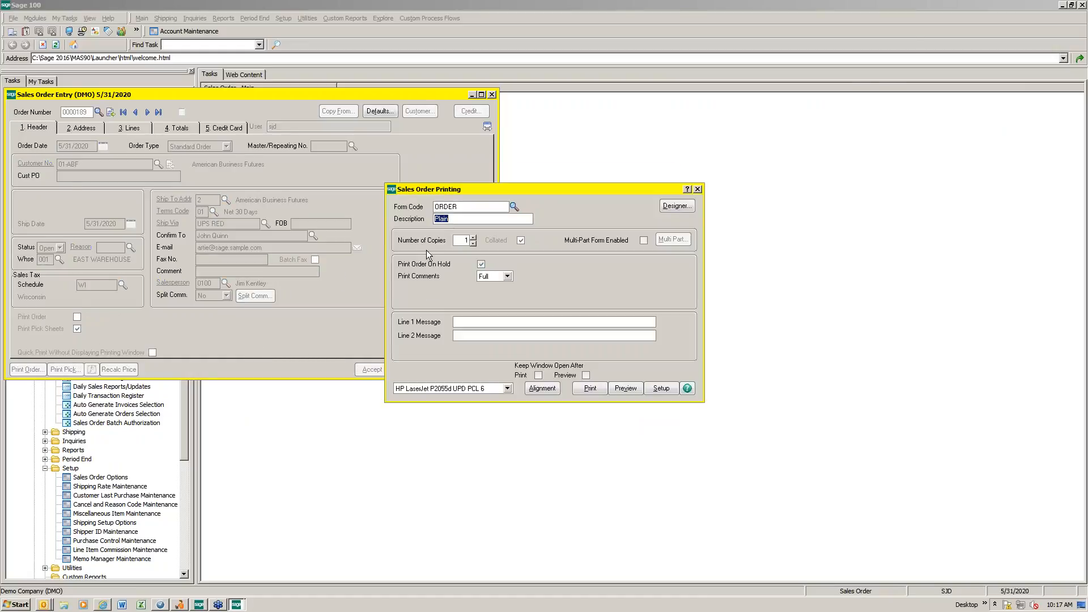
{"action": "left_click", "coordinate": [625, 389]}
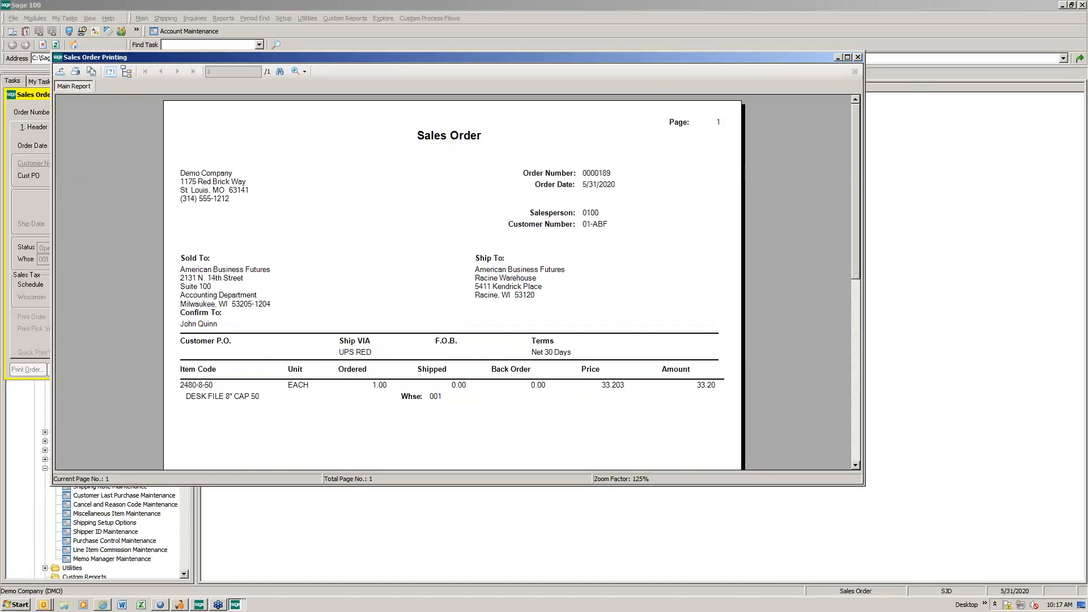
{"action": "left_click", "coordinate": [857, 56]}
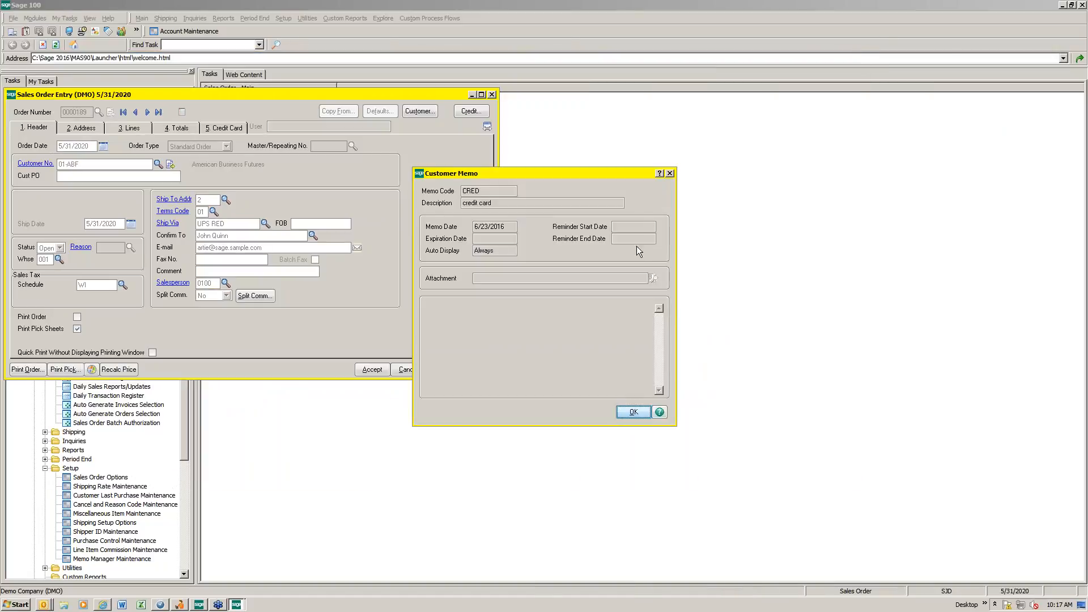
{"action": "left_click", "coordinate": [632, 413]}
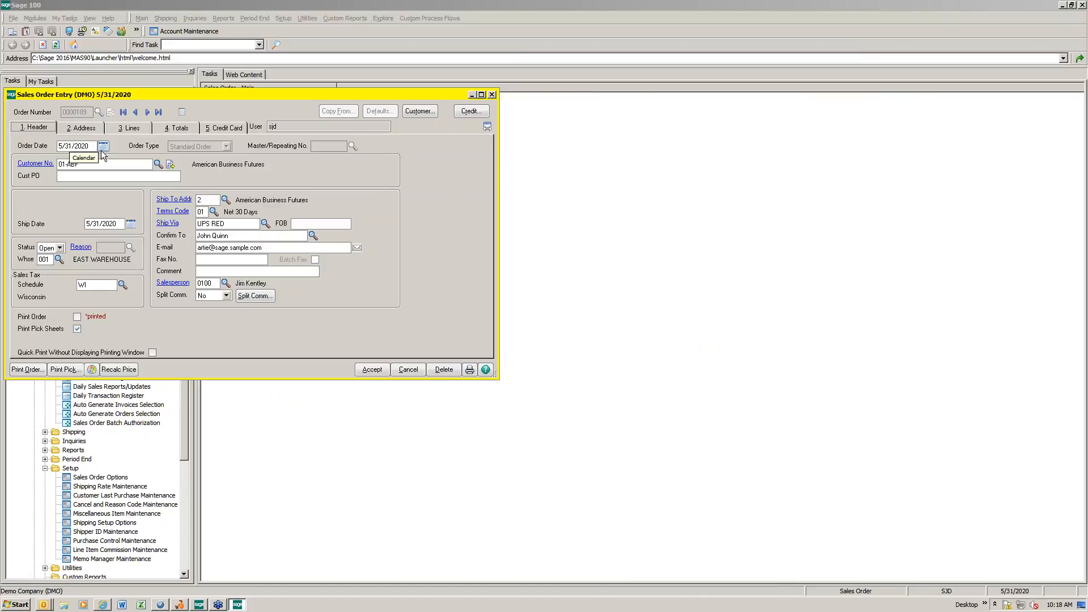
Step: Accept the sales order and close Sales Order Entry
{"action": "left_click", "coordinate": [77, 329]}
{"action": "left_click", "coordinate": [377, 369]}
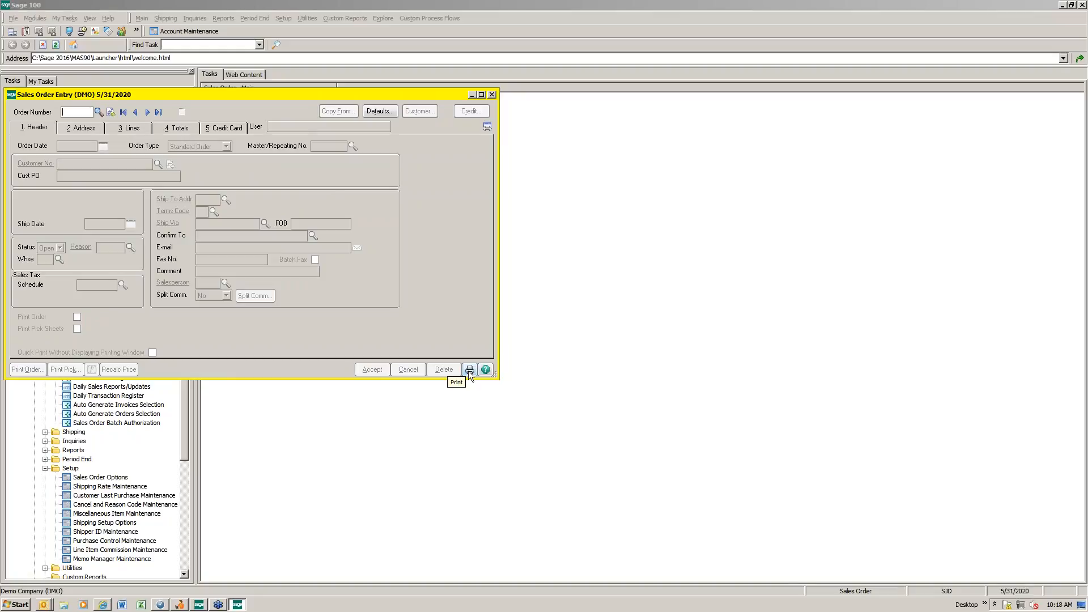
{"action": "left_click", "coordinate": [492, 94]}
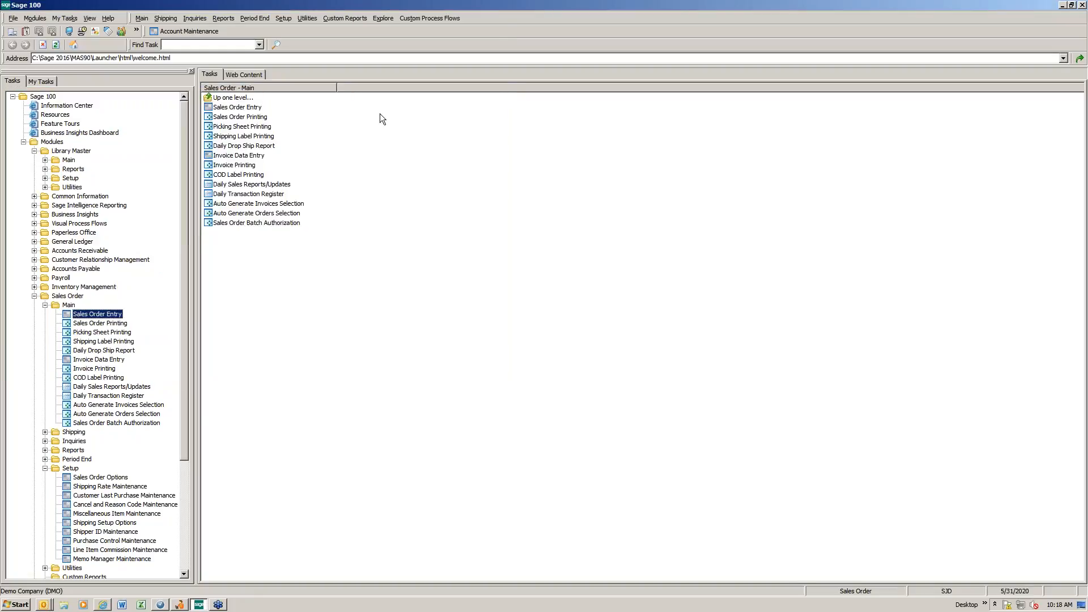
Step: Open Sales Order Printing and limit the Order Number selection to the same order picked from the order lookup
{"action": "double_click", "coordinate": [234, 117]}
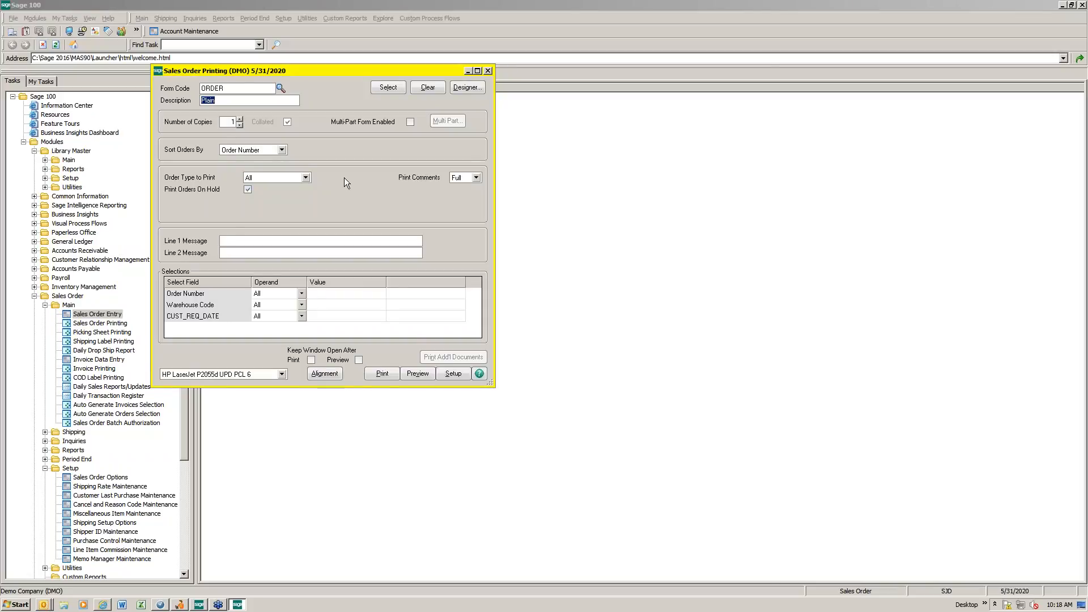
{"action": "left_click", "coordinate": [327, 294]}
{"action": "left_click", "coordinate": [327, 293]}
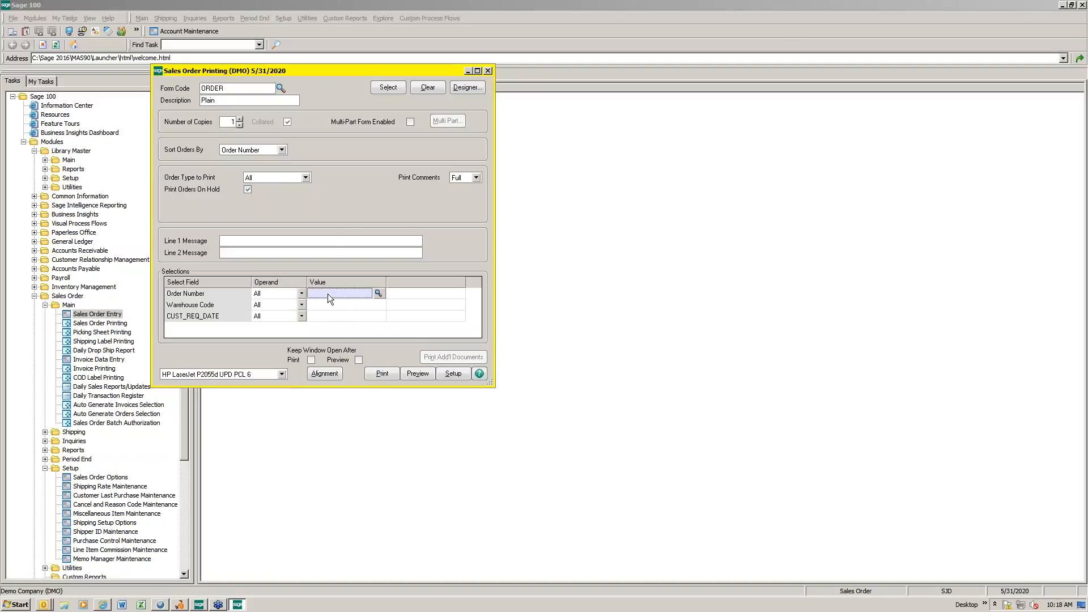
{"action": "left_click", "coordinate": [378, 293]}
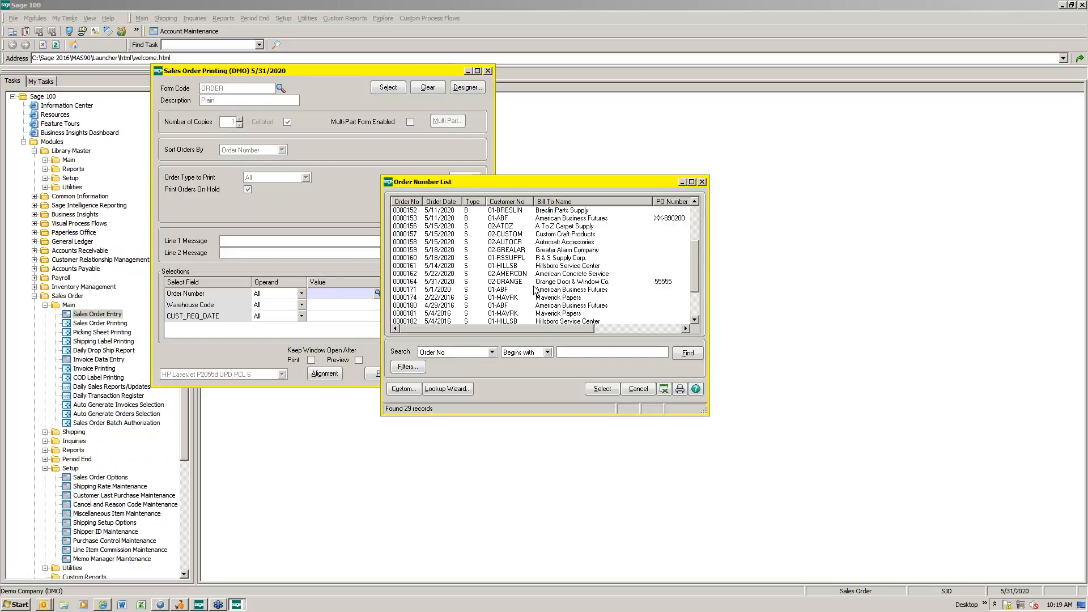
{"action": "scroll", "coordinate": [536, 290], "scroll_direction": "down", "scroll_amount": 2}
{"action": "double_click", "coordinate": [426, 306]}
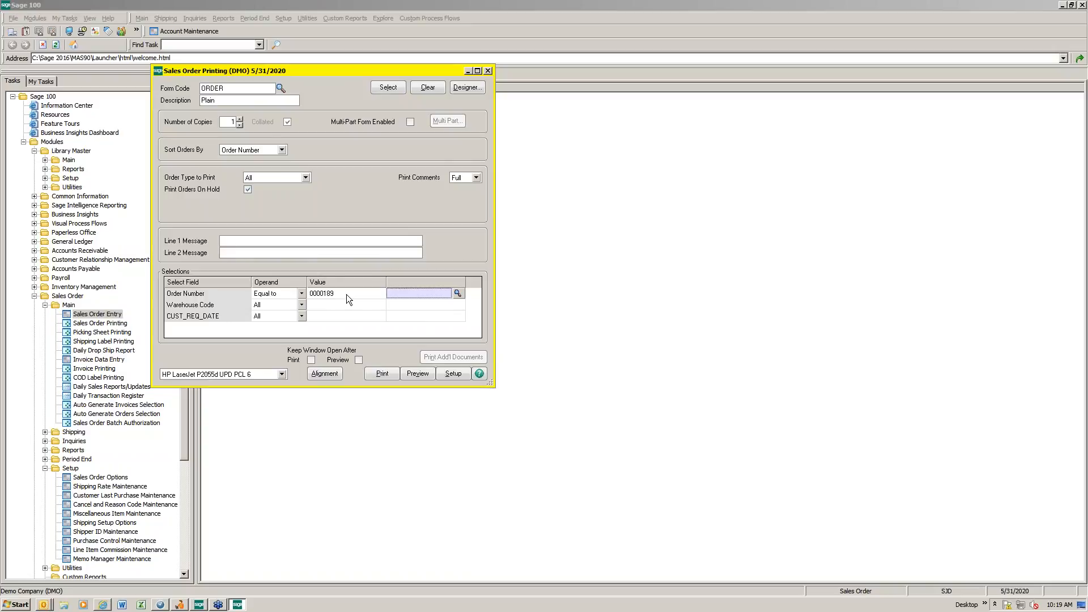
Step: Reset the Order Number selection to All and close Sales Order Printing
{"action": "left_click", "coordinate": [301, 293]}
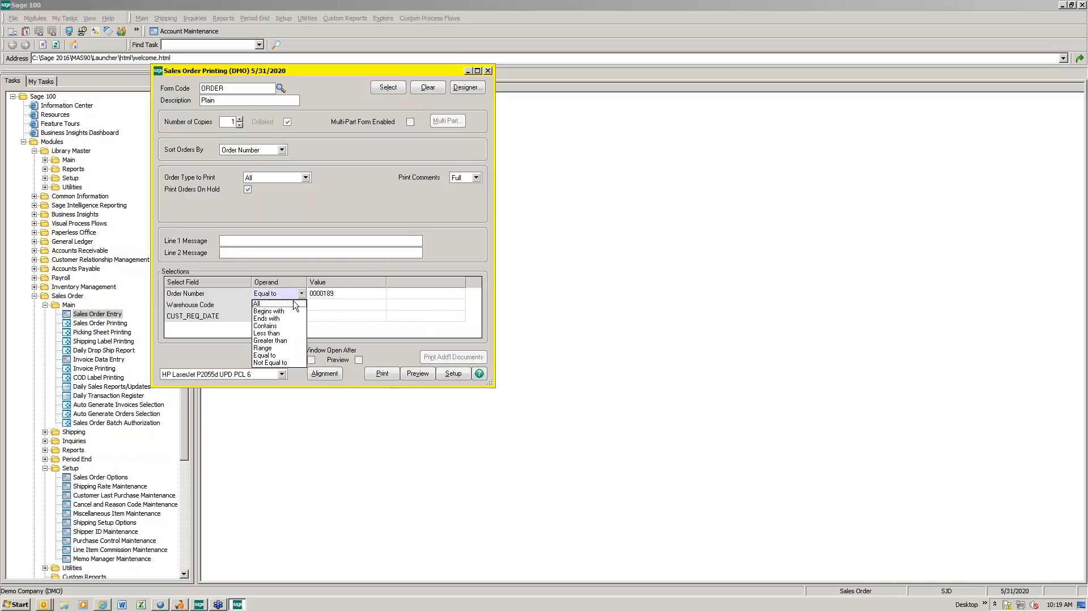
{"action": "left_click", "coordinate": [294, 303]}
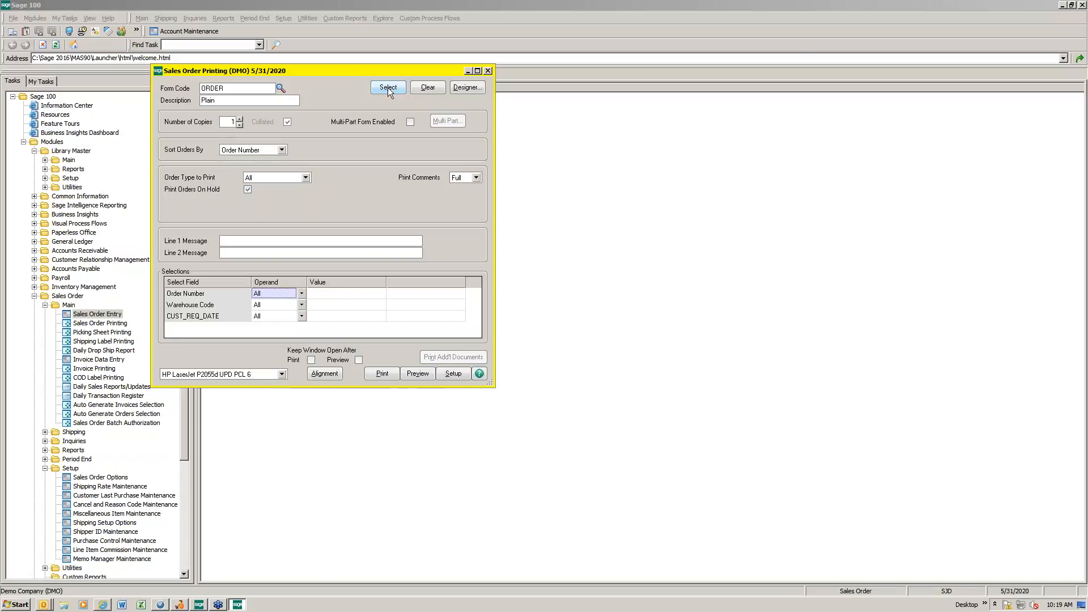
{"action": "left_click", "coordinate": [488, 70]}
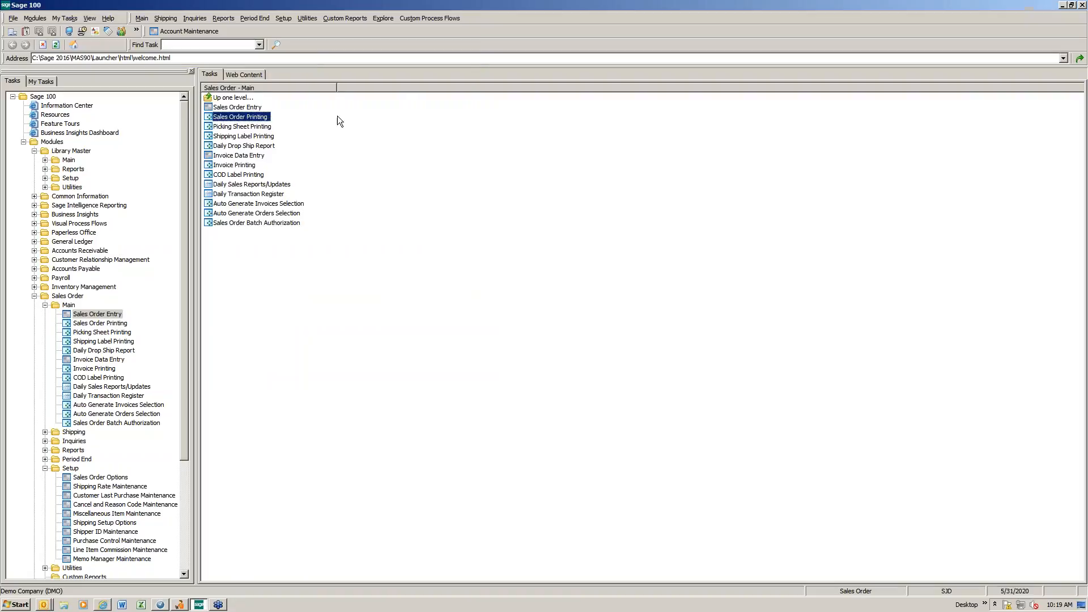
Step: Reopen the same order in Sales Order Entry and dismiss its customer memo
{"action": "left_click", "coordinate": [237, 107]}
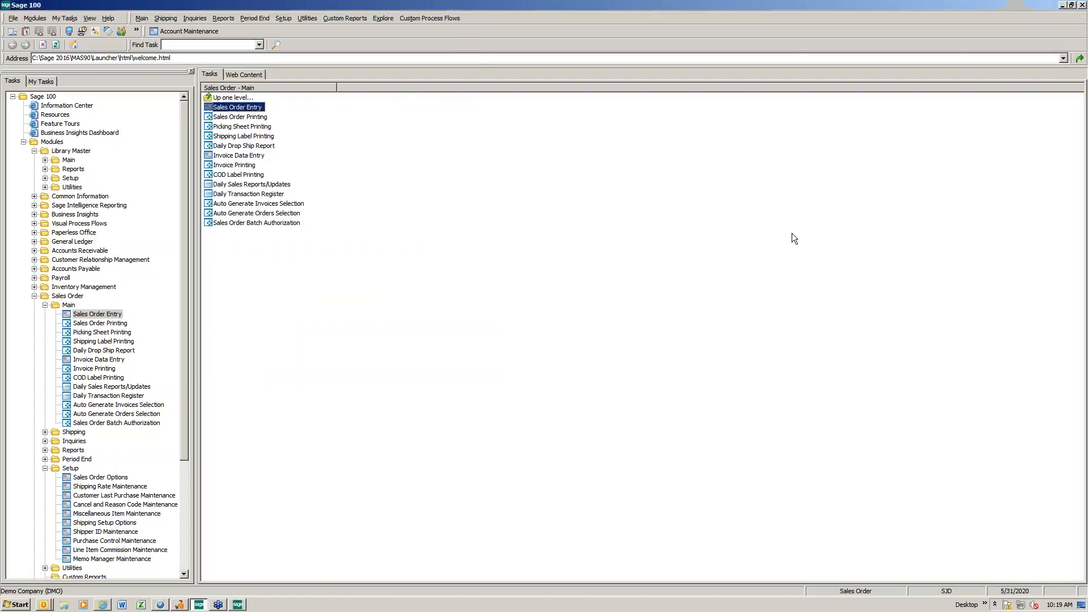
{"action": "type", "text": "189"}
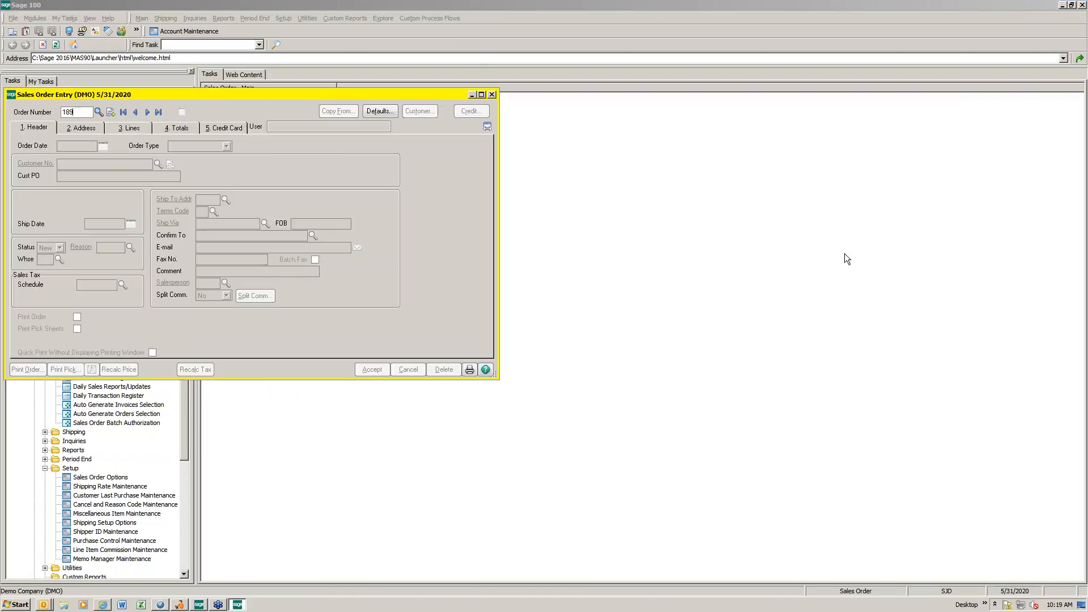
{"action": "key", "text": "Tab"}
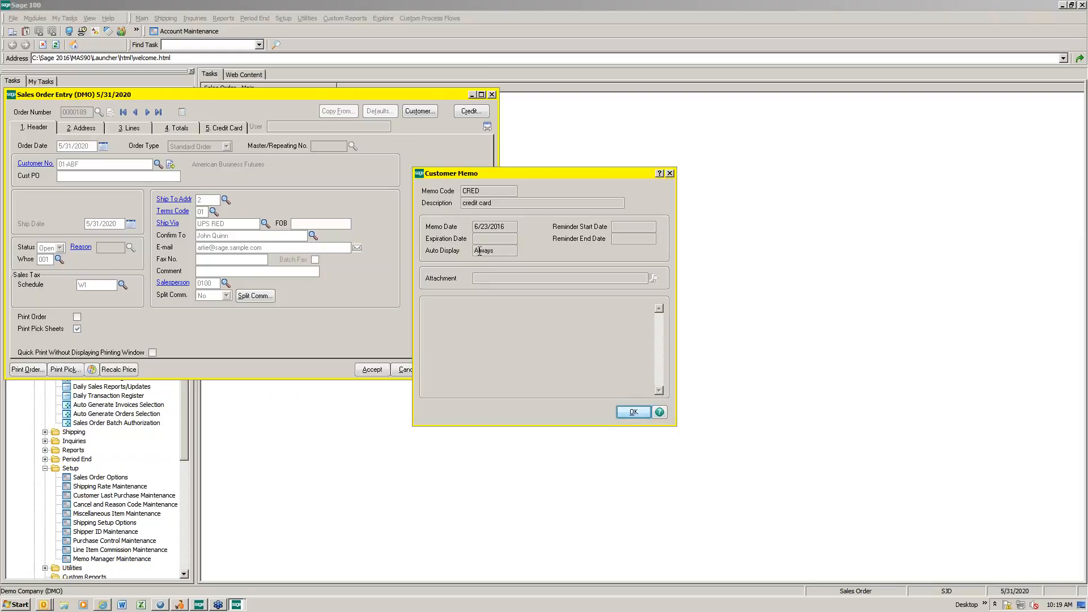
{"action": "left_click", "coordinate": [634, 412]}
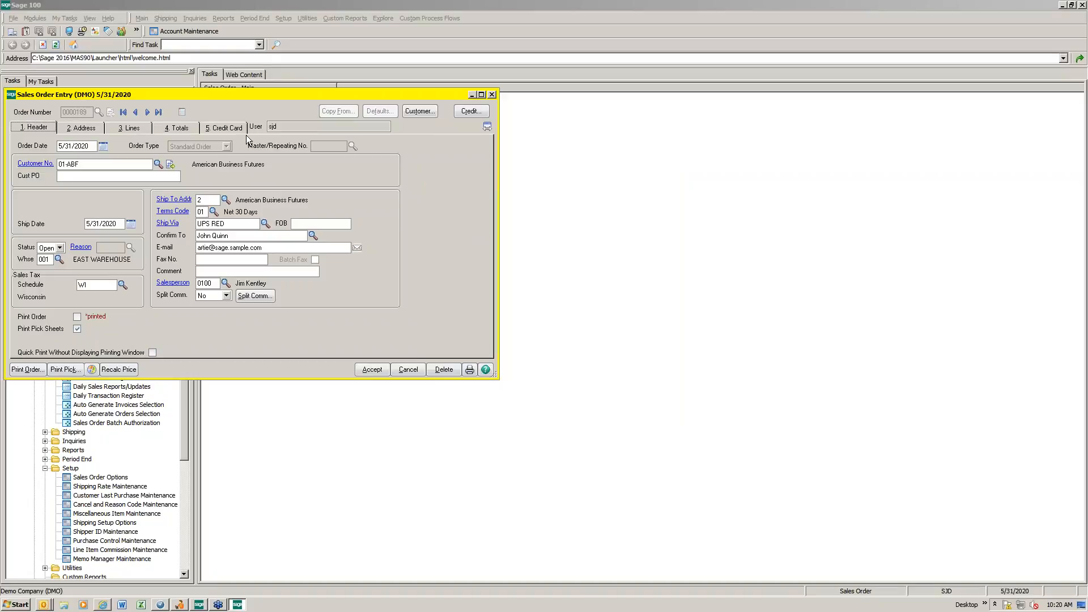
Step: Look through the secondary fields of the order's item 2480-8-50 line, and move Description into the primary grid between Item Code and Ordered
{"action": "left_click", "coordinate": [127, 128]}
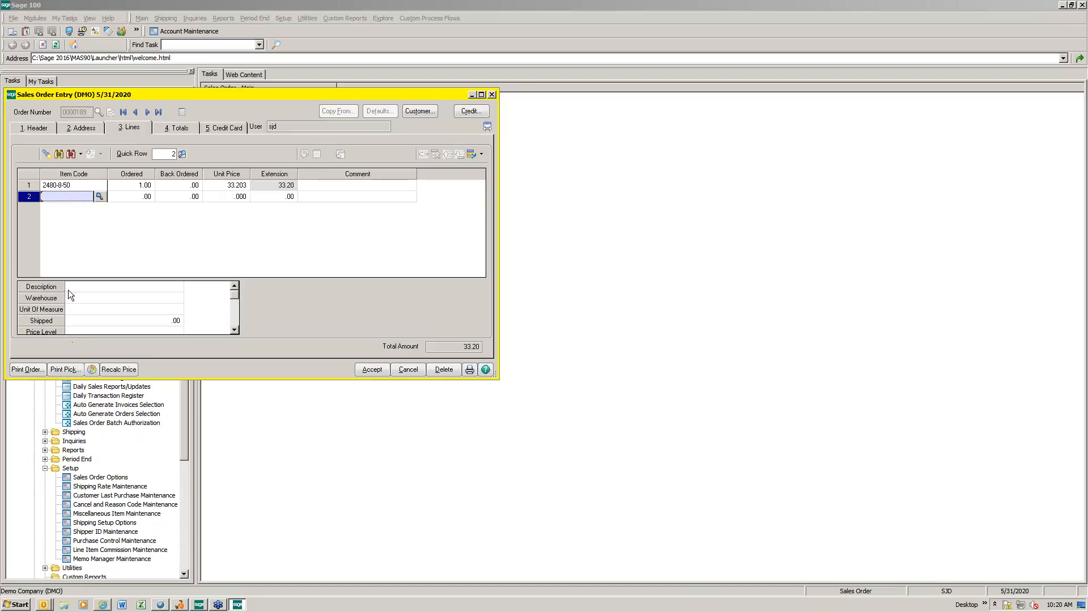
{"action": "left_click", "coordinate": [68, 185]}
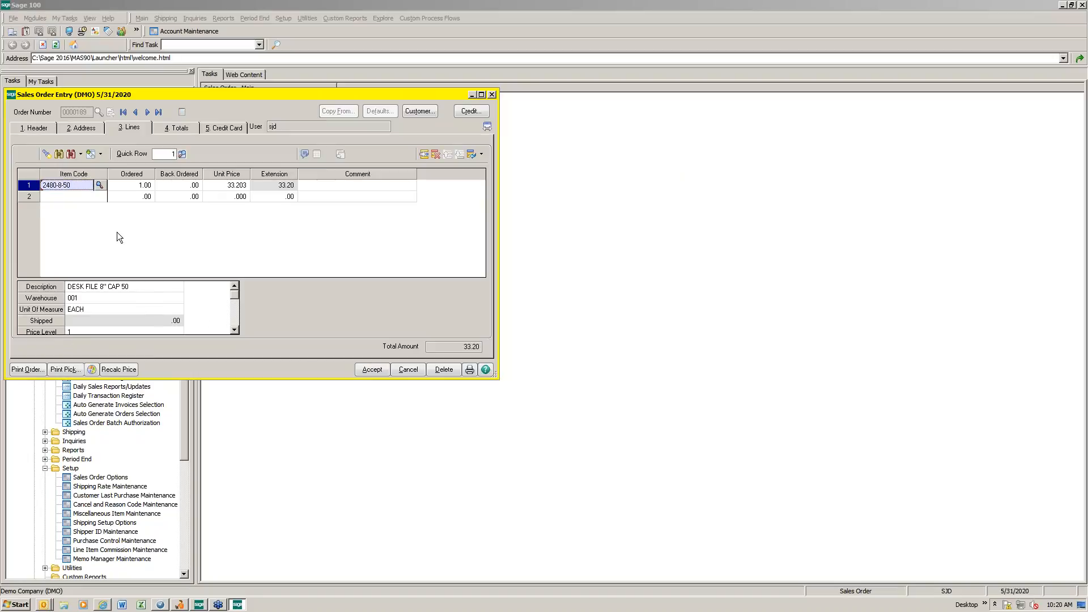
{"action": "left_click", "coordinate": [234, 330]}
{"action": "left_click", "coordinate": [235, 329]}
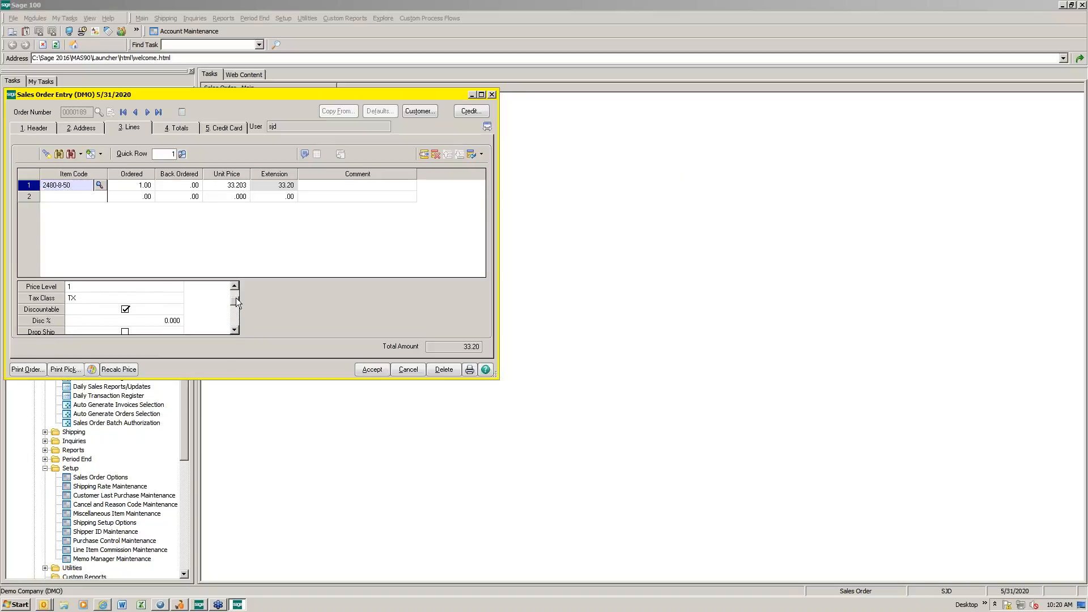
{"action": "left_click_drag", "start_coordinate": [236, 299], "coordinate": [234, 290]}
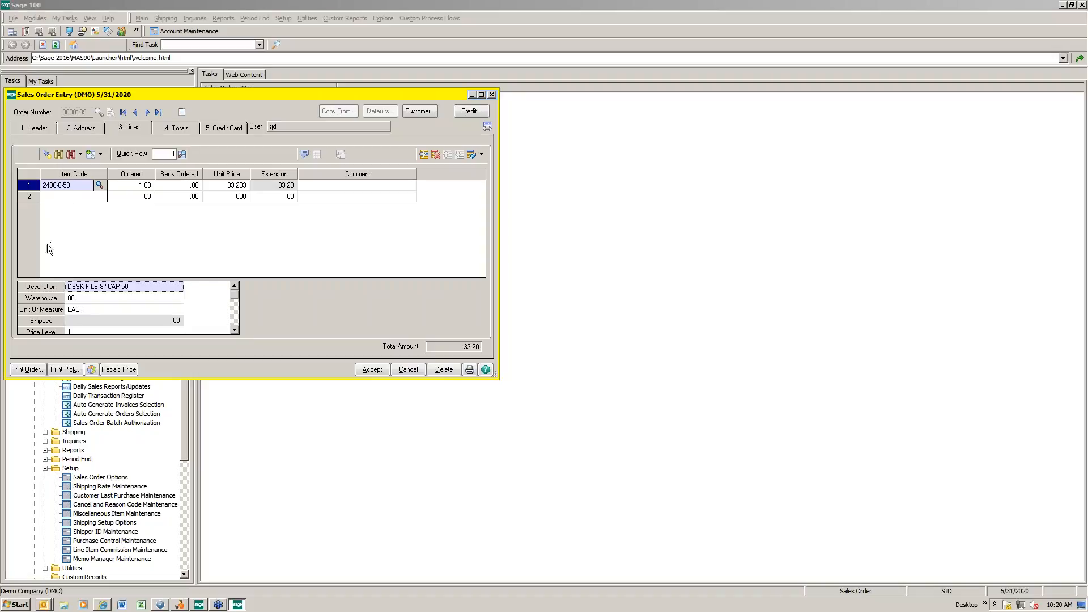
{"action": "left_click_drag", "start_coordinate": [30, 286], "coordinate": [114, 182]}
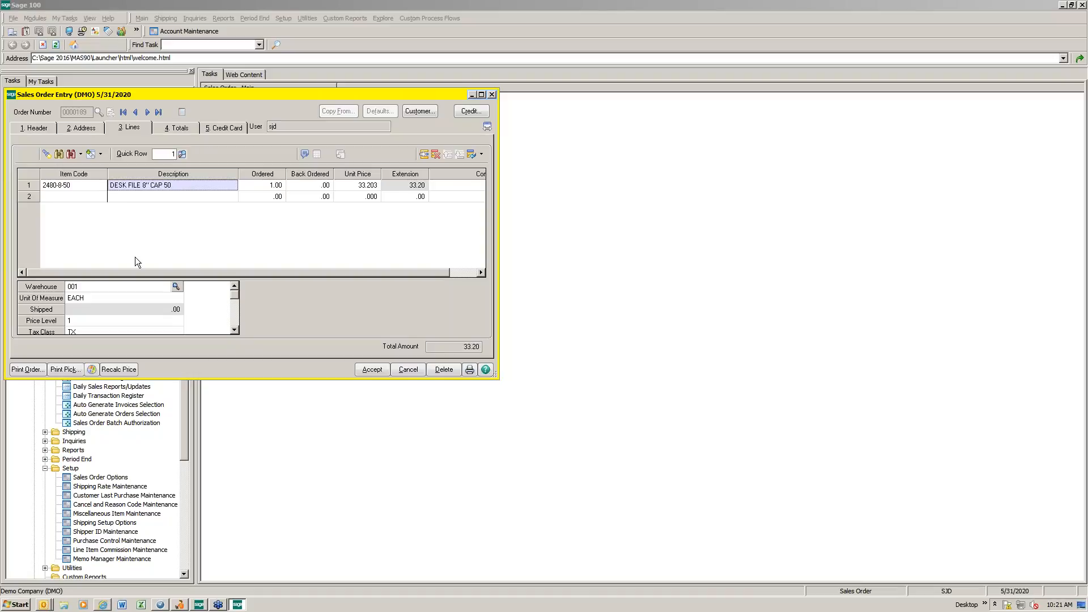
Step: Move the Drop Ship field from the secondary grid into the primary line grid between Description and Ordered
{"action": "left_click", "coordinate": [233, 330]}
{"action": "left_click", "coordinate": [234, 331]}
{"action": "left_click", "coordinate": [234, 330]}
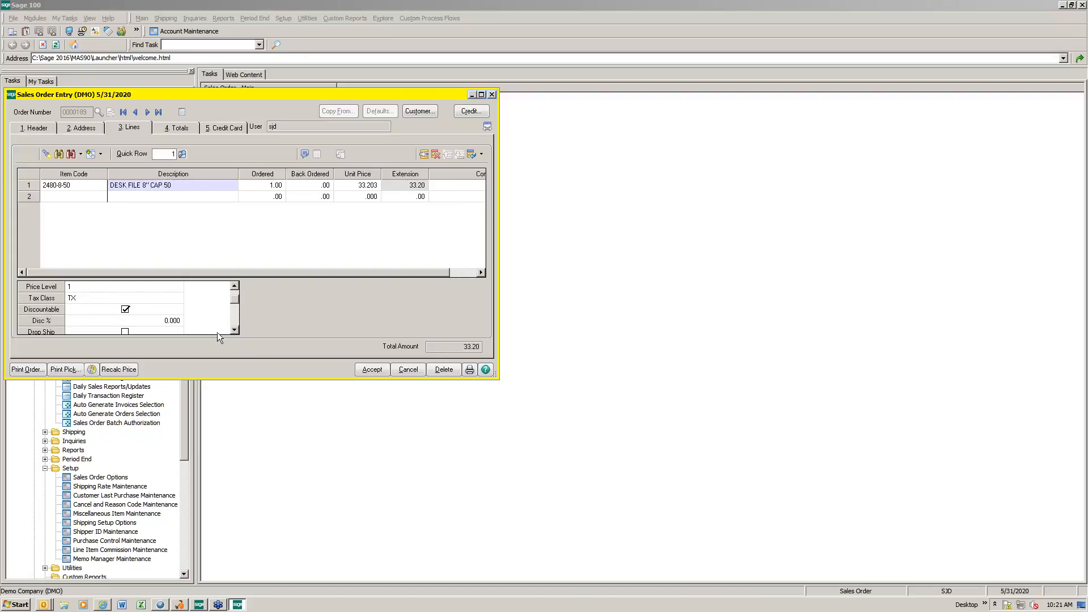
{"action": "left_click", "coordinate": [42, 331]}
{"action": "left_click_drag", "start_coordinate": [88, 315], "coordinate": [245, 180]}
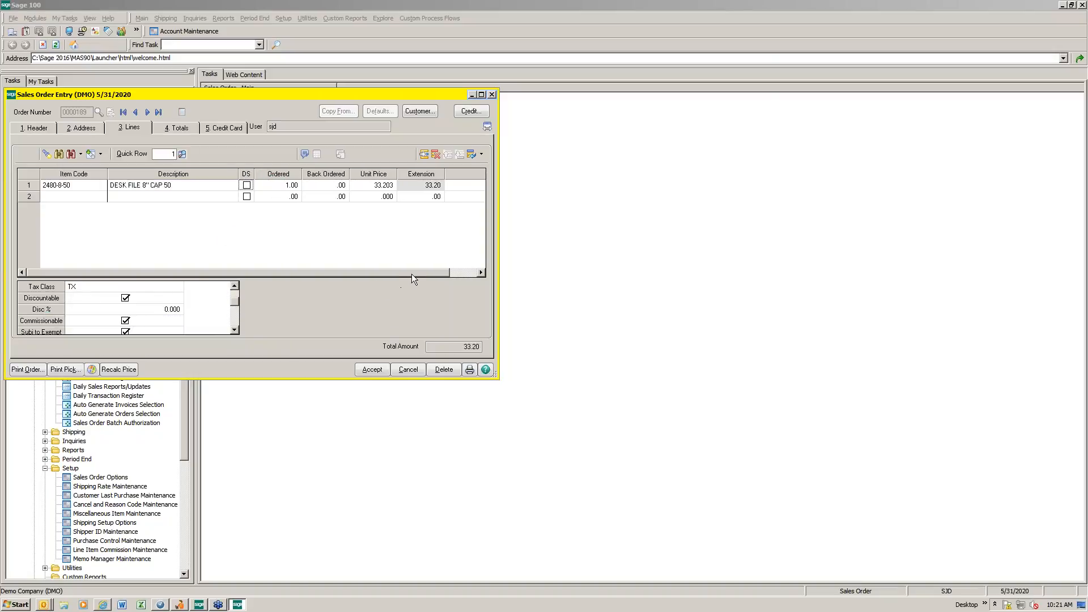
Step: Show the secondary grid beside the primary line grid and look through its fields from Warehouse to PO Req Date
{"action": "left_click", "coordinate": [488, 126]}
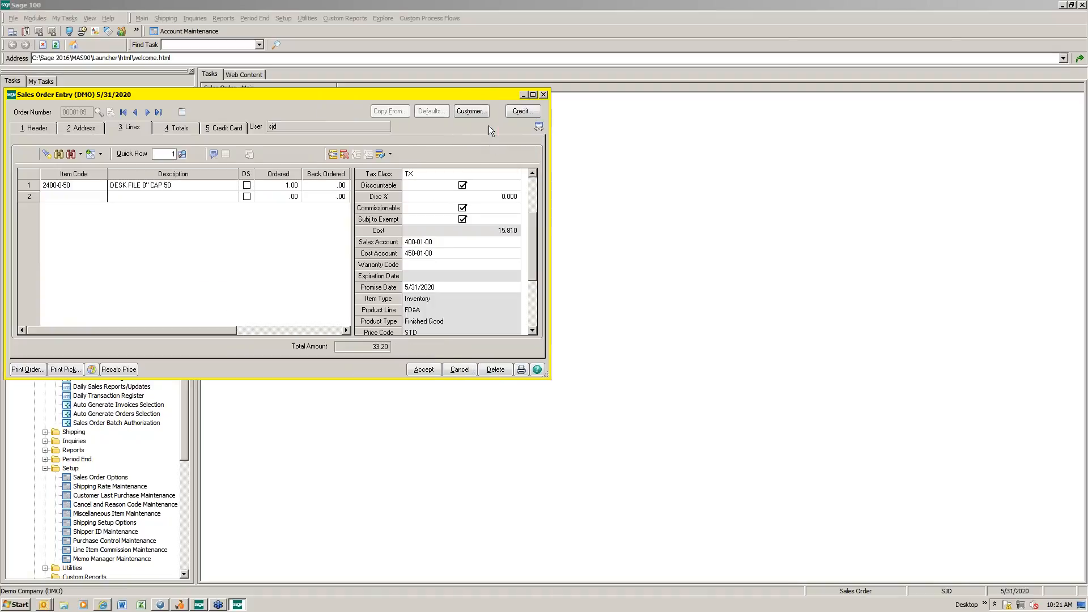
{"action": "left_click_drag", "start_coordinate": [529, 245], "coordinate": [532, 203]}
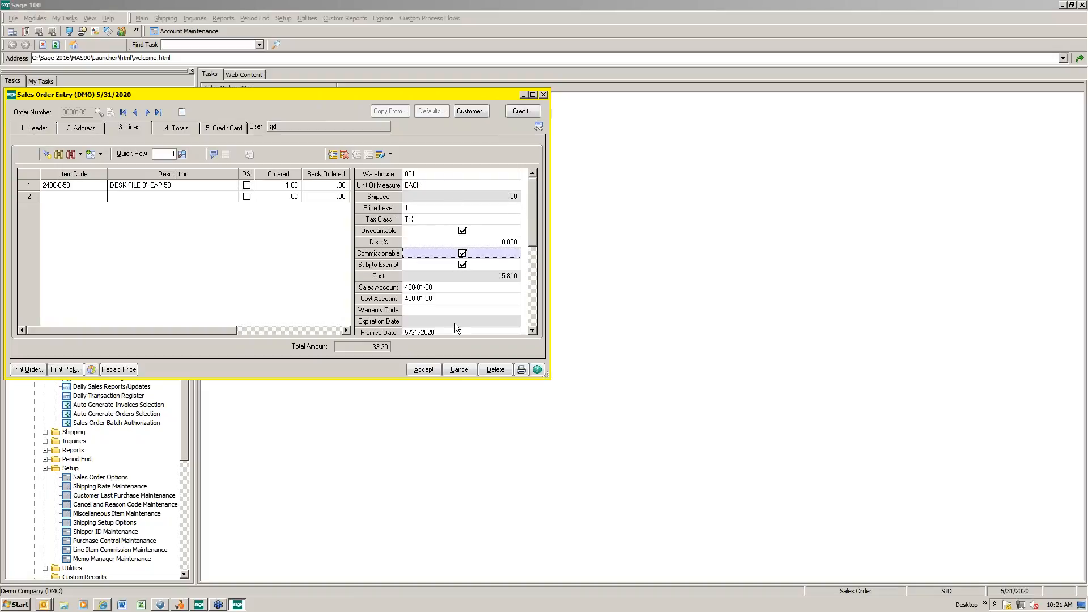
{"action": "scroll", "coordinate": [475, 270], "scroll_direction": "down", "scroll_amount": 4}
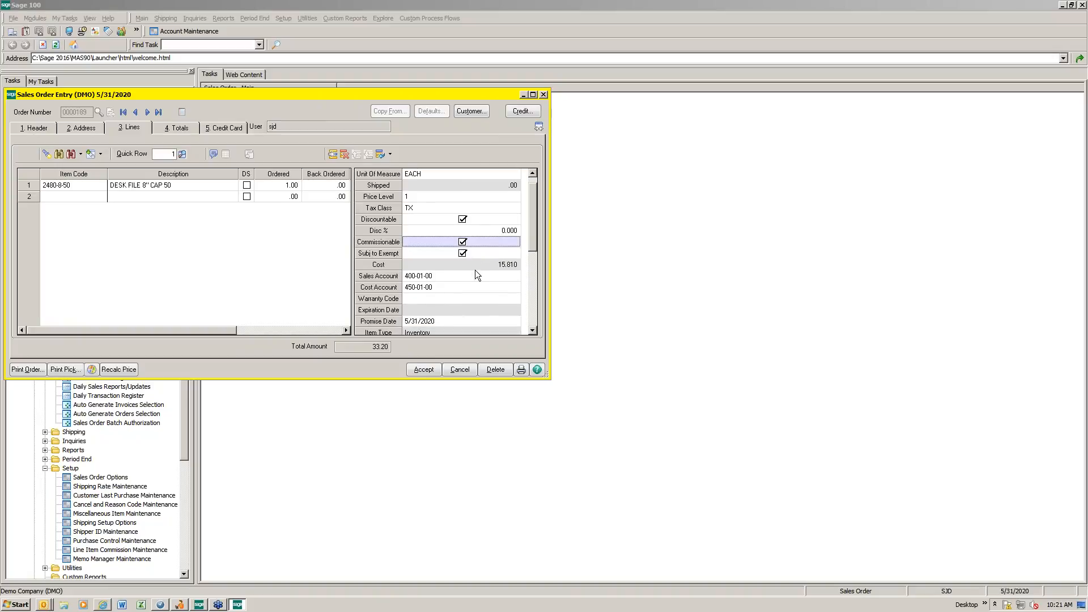
{"action": "scroll", "coordinate": [475, 270], "scroll_direction": "down", "scroll_amount": 9}
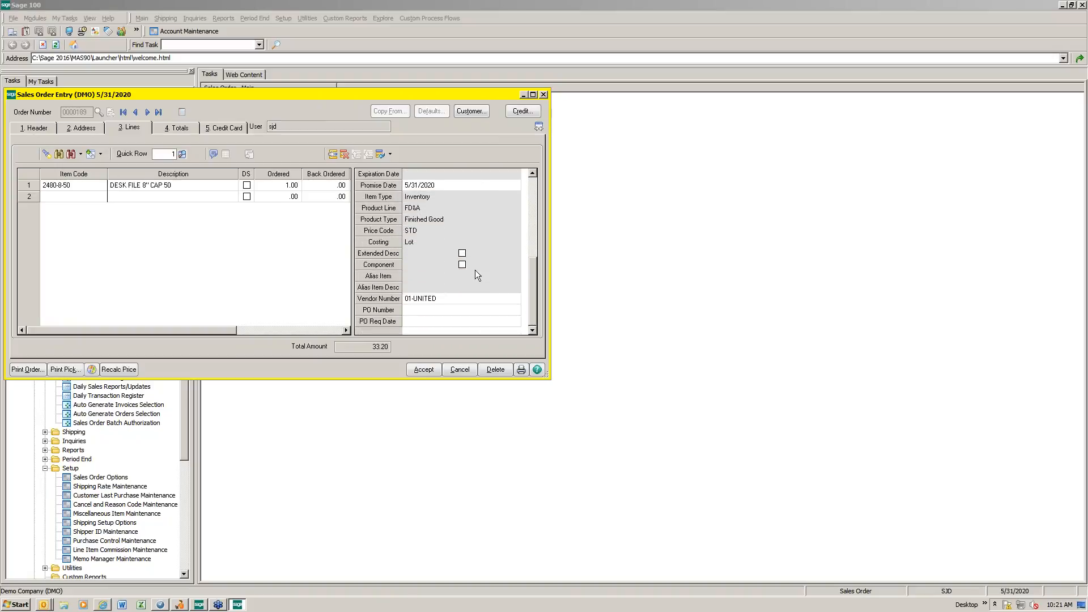
{"action": "scroll", "coordinate": [475, 270], "scroll_direction": "up", "scroll_amount": 11}
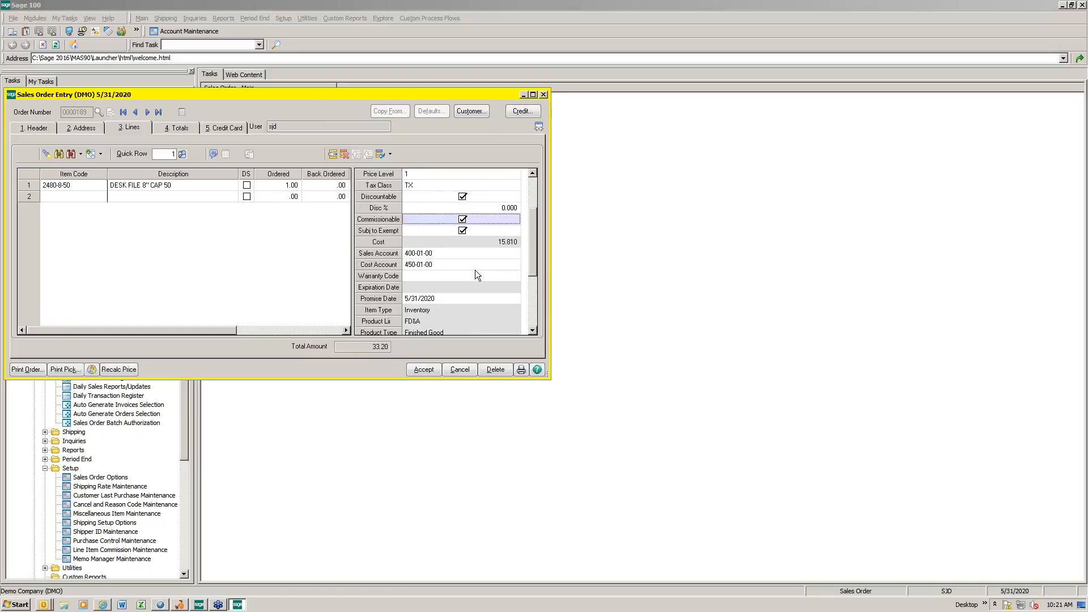
{"action": "scroll", "coordinate": [475, 270], "scroll_direction": "up", "scroll_amount": 2}
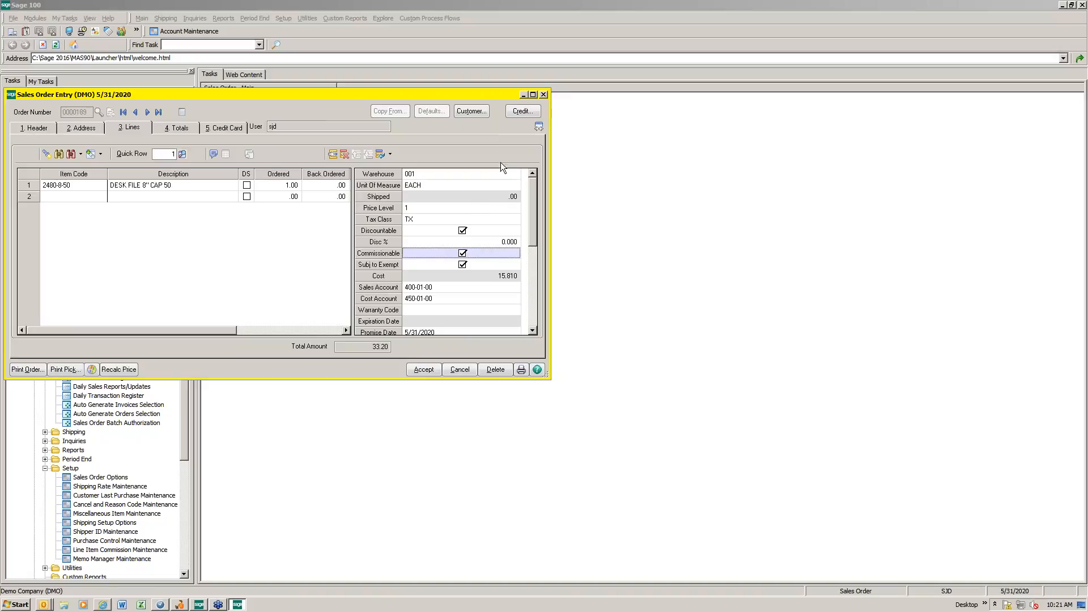
Step: Return the secondary grid to below the primary grid and widen the Sales Order Entry window
{"action": "left_click", "coordinate": [538, 128]}
{"action": "left_click_drag", "start_coordinate": [405, 200], "coordinate": [517, 203]}
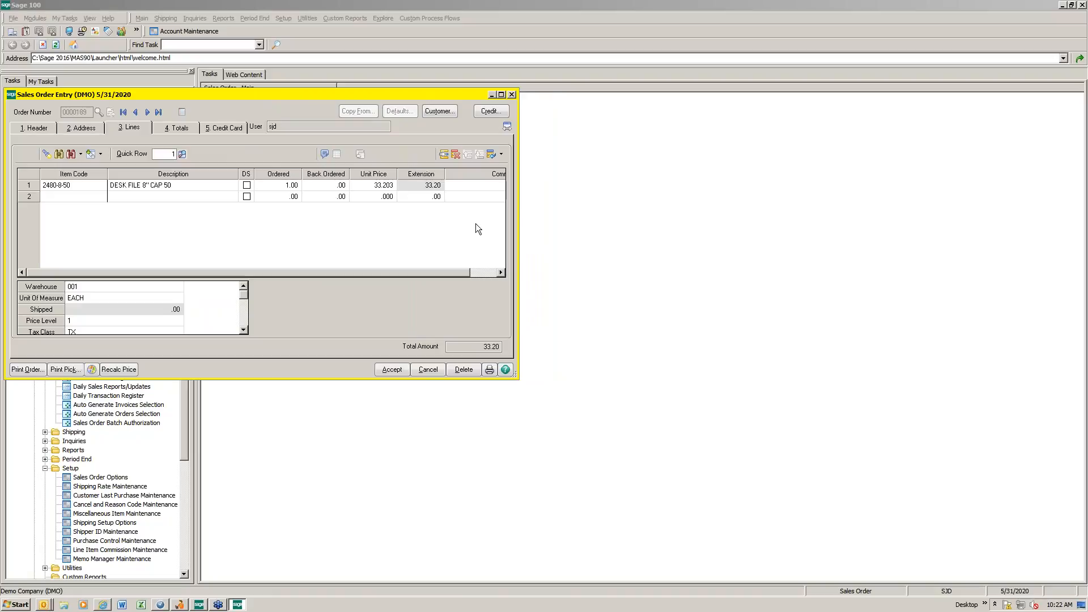
Step: Accept the open order and start a new sales order for the customer Maverick Papers
{"action": "left_click", "coordinate": [396, 372]}
{"action": "left_click", "coordinate": [111, 112]}
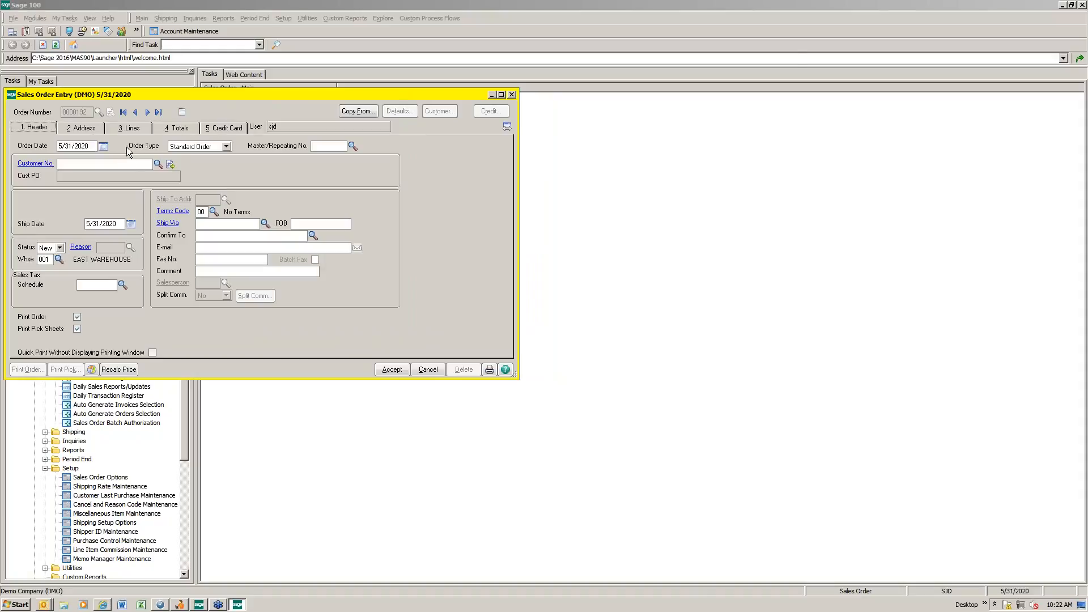
{"action": "left_click", "coordinate": [158, 163]}
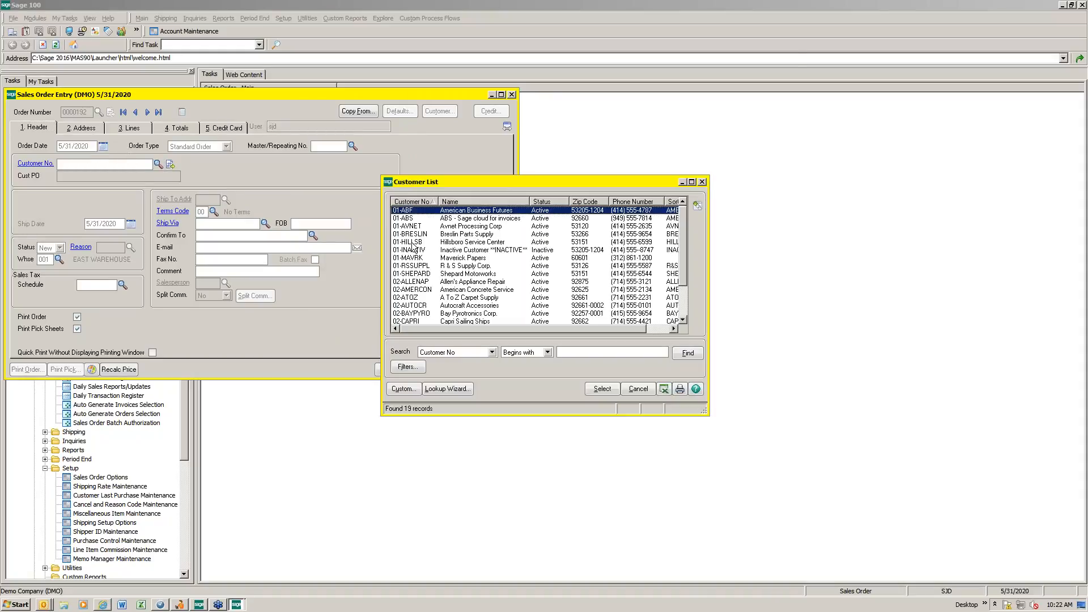
{"action": "double_click", "coordinate": [412, 258]}
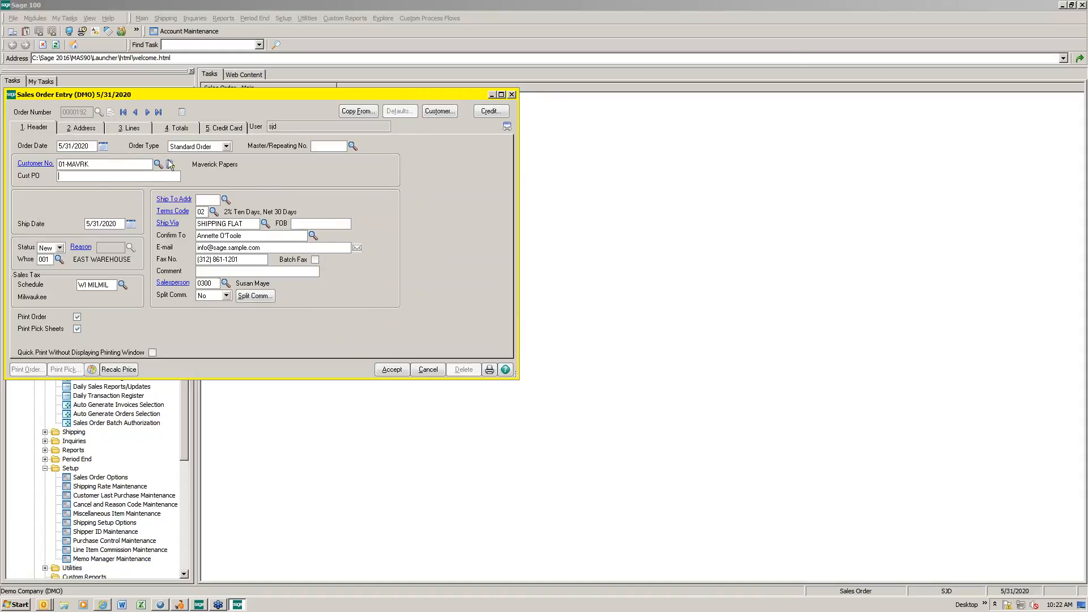
Step: Add item 2480-8-50 as the order's first line with an ordered quantity of 10
{"action": "left_click", "coordinate": [124, 129]}
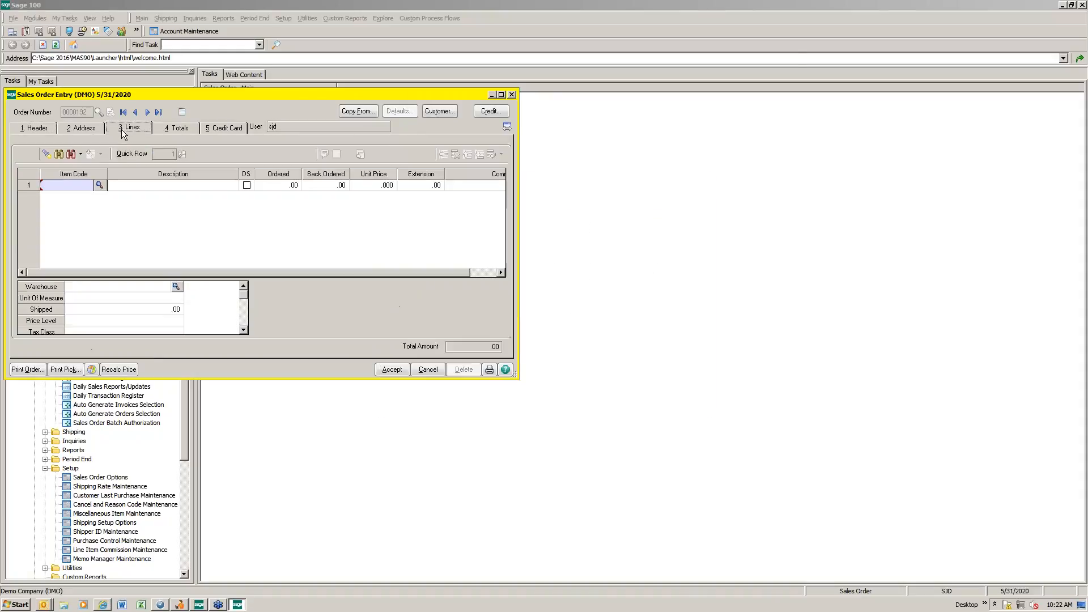
{"action": "left_click", "coordinate": [99, 184]}
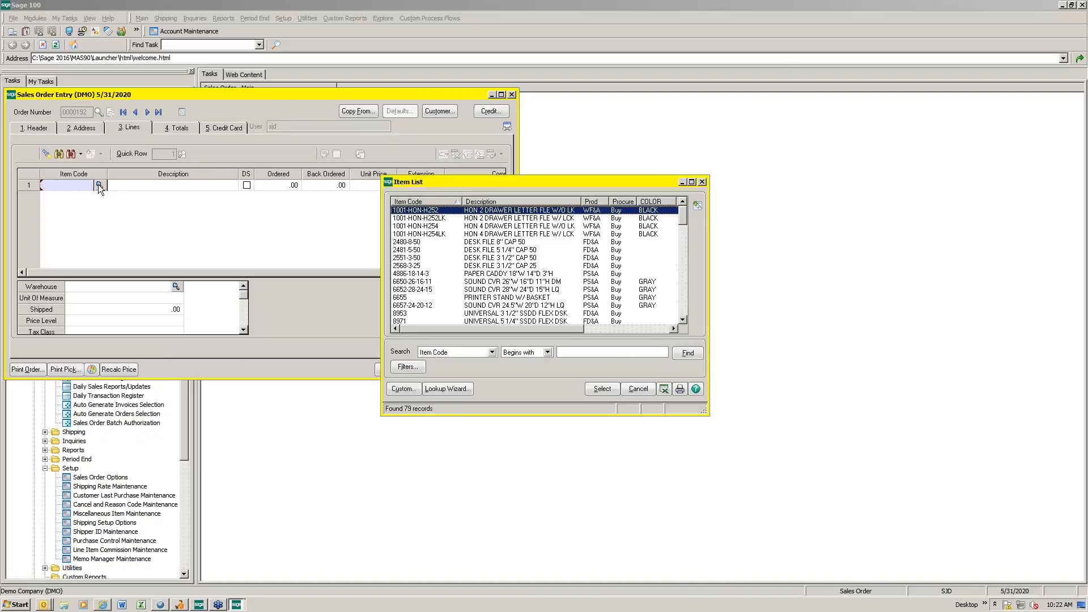
{"action": "double_click", "coordinate": [403, 242]}
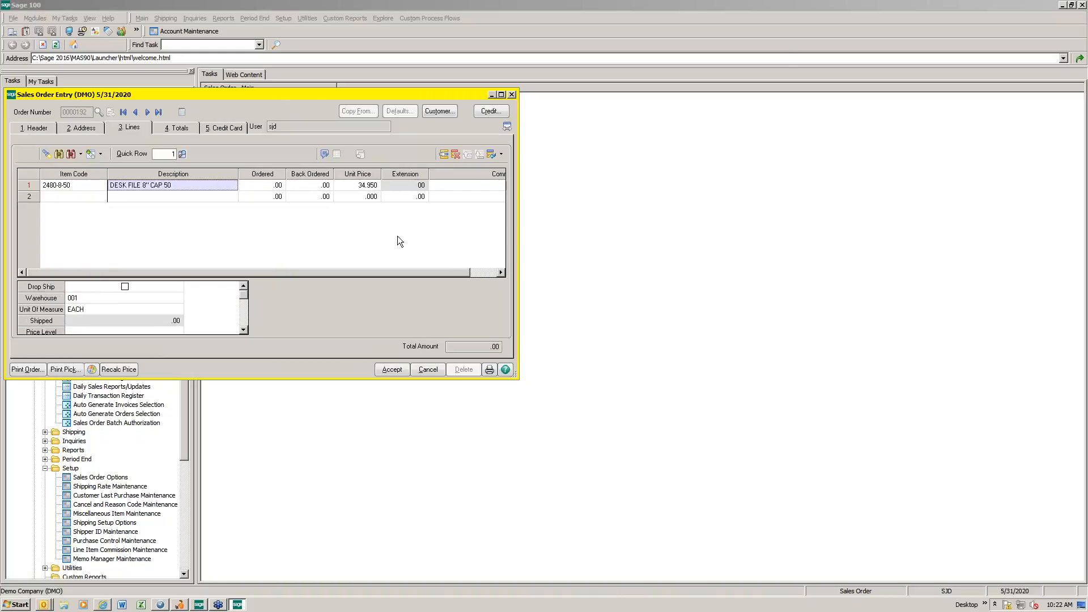
{"action": "key", "text": "Tab"}
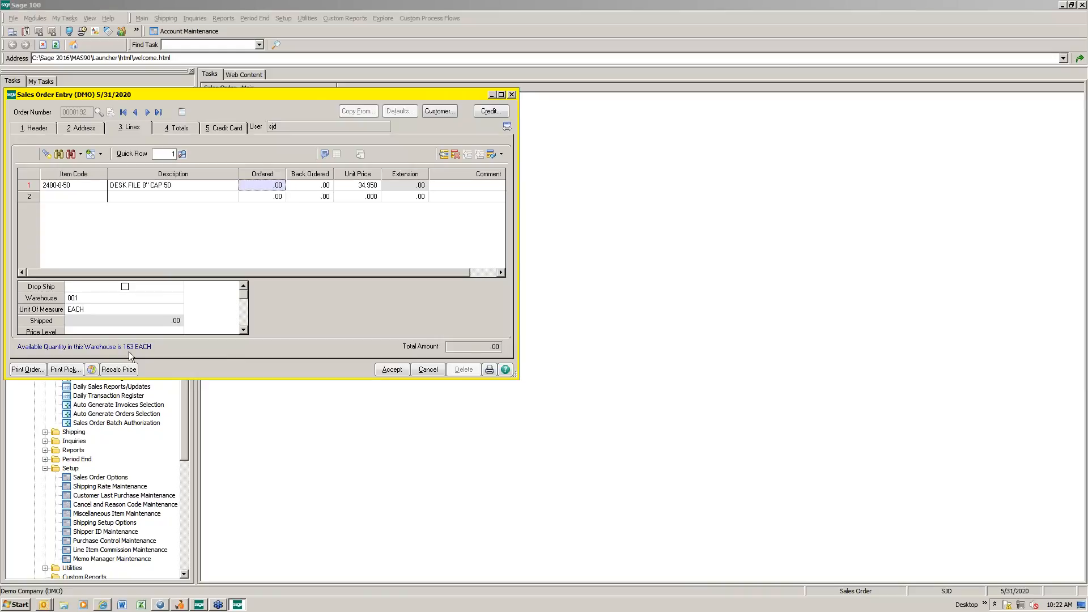
{"action": "type", "text": "10"}
{"action": "key", "text": "Tab"}
{"action": "key", "text": "Tab"}
{"action": "key", "text": "Tab"}
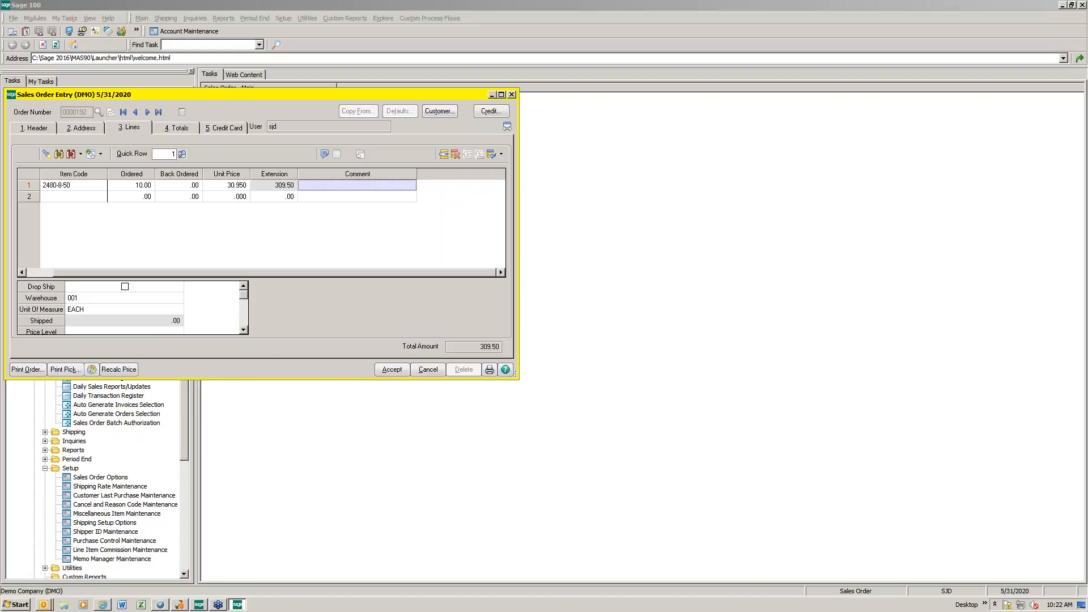
Step: Enter the line comment "I need to add a comment about this line. It is a long comment." and widen the order window
{"action": "type", "text": "I NEE"}
{"action": "key", "text": "BackSpace"}
{"action": "key", "text": "BackSpace"}
{"action": "key", "text": "BackSpace"}
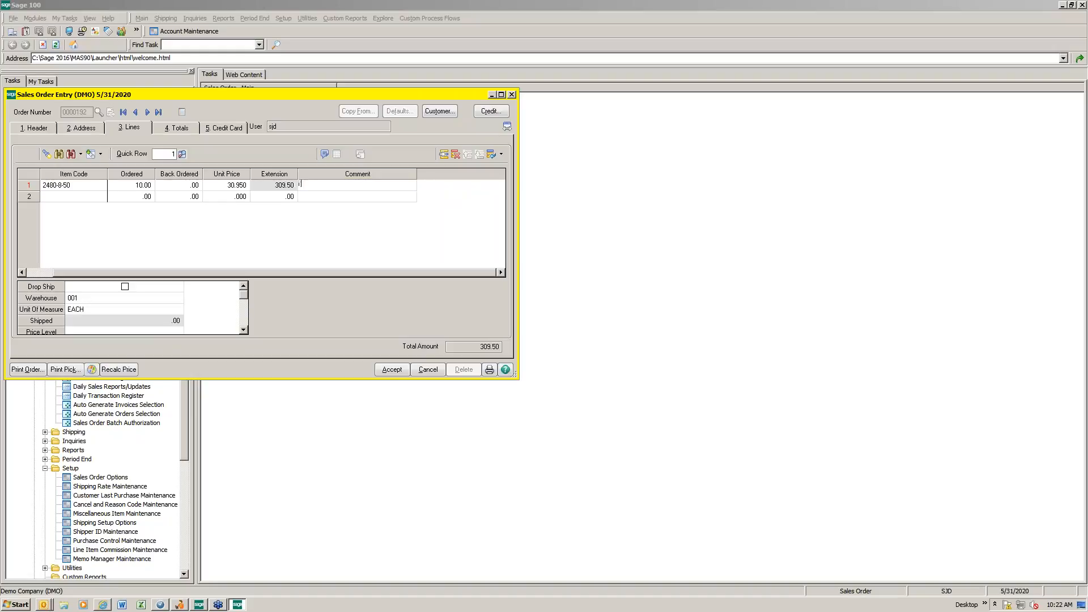
{"action": "type", "text": "need to add a comment about this line.  It is a long comment."}
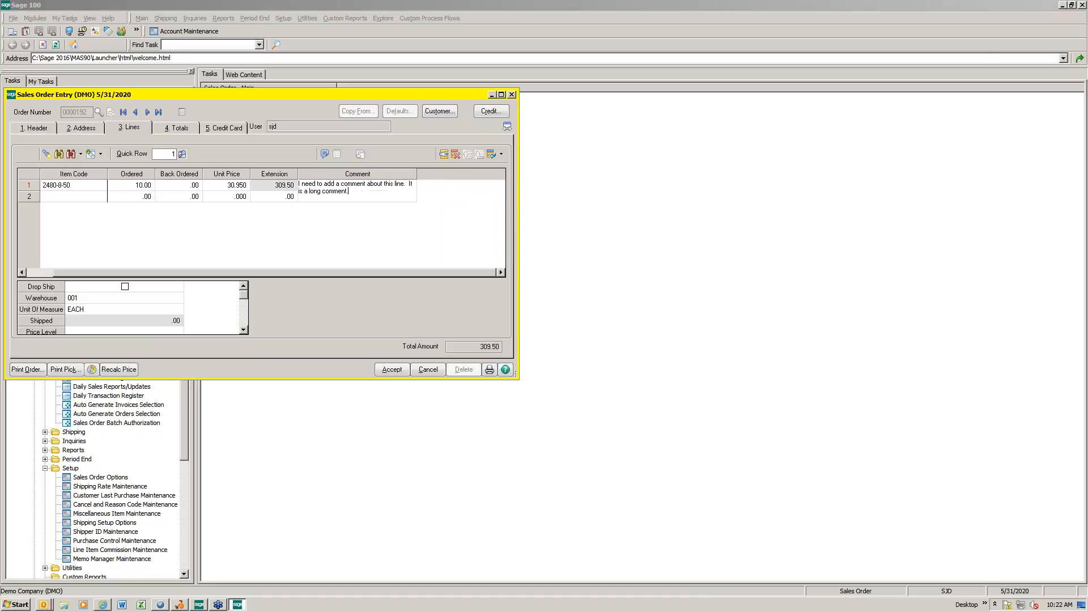
{"action": "key", "text": "Tab"}
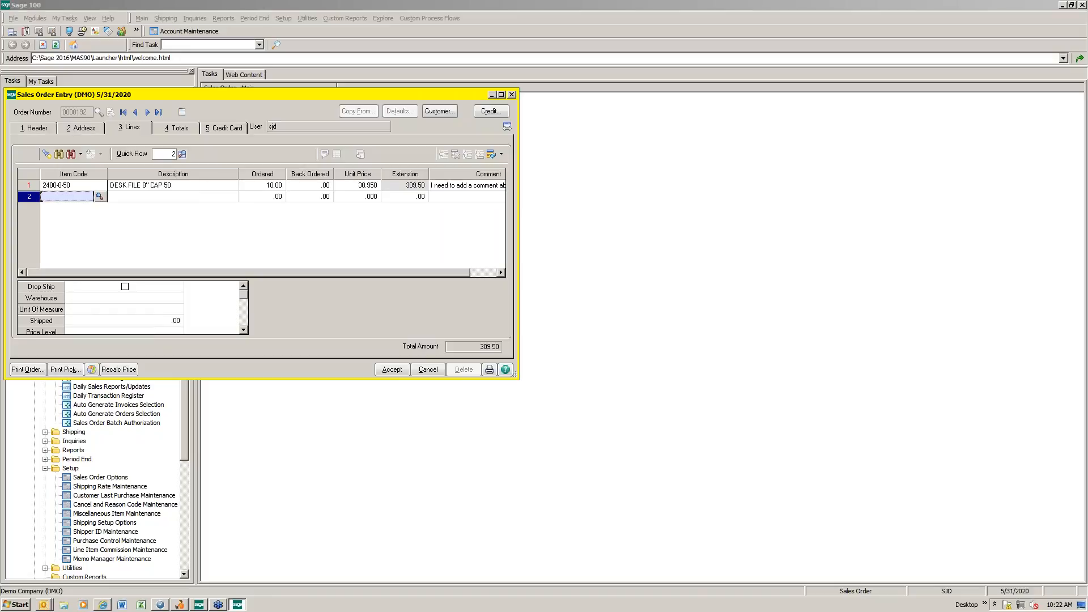
{"action": "left_click_drag", "start_coordinate": [518, 226], "coordinate": [609, 227]}
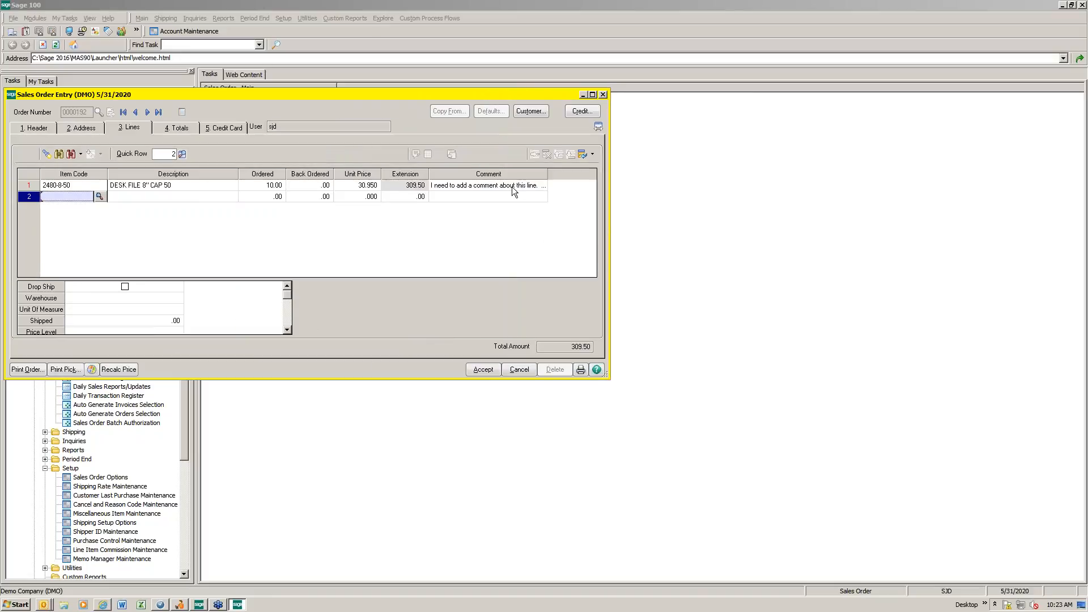
Step: Save the order without generating purchase orders, then preview the printed sales order and close the preview
{"action": "left_click", "coordinate": [178, 130]}
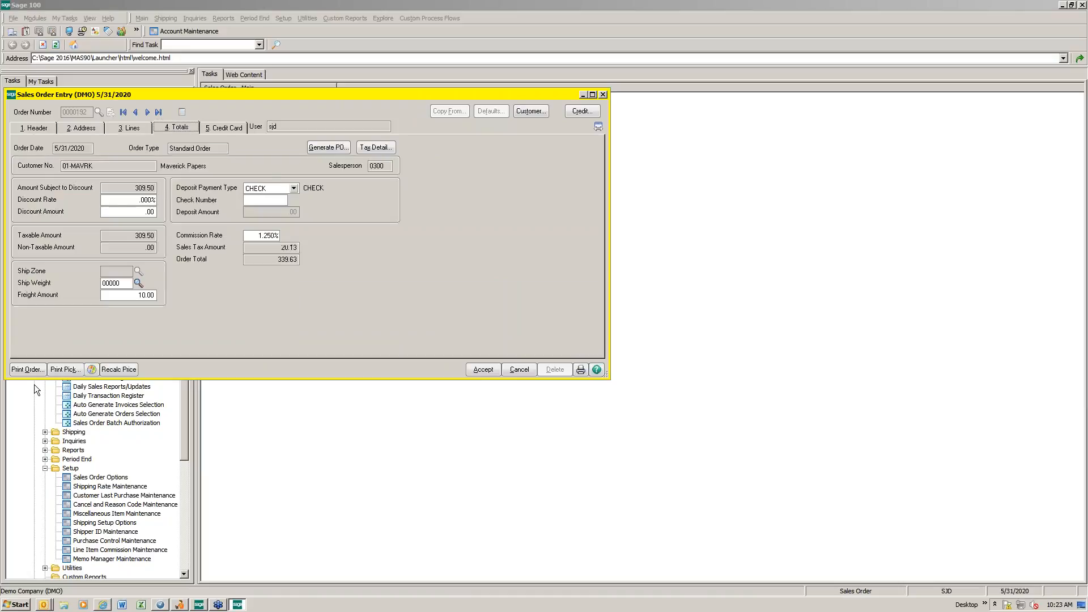
{"action": "left_click", "coordinate": [27, 369]}
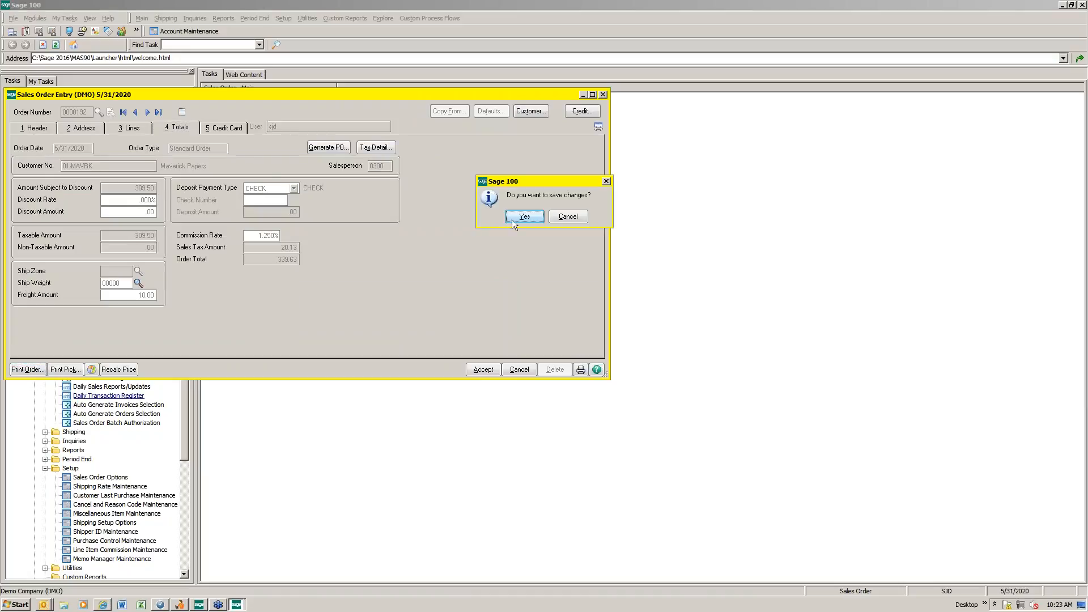
{"action": "left_click", "coordinate": [522, 216]}
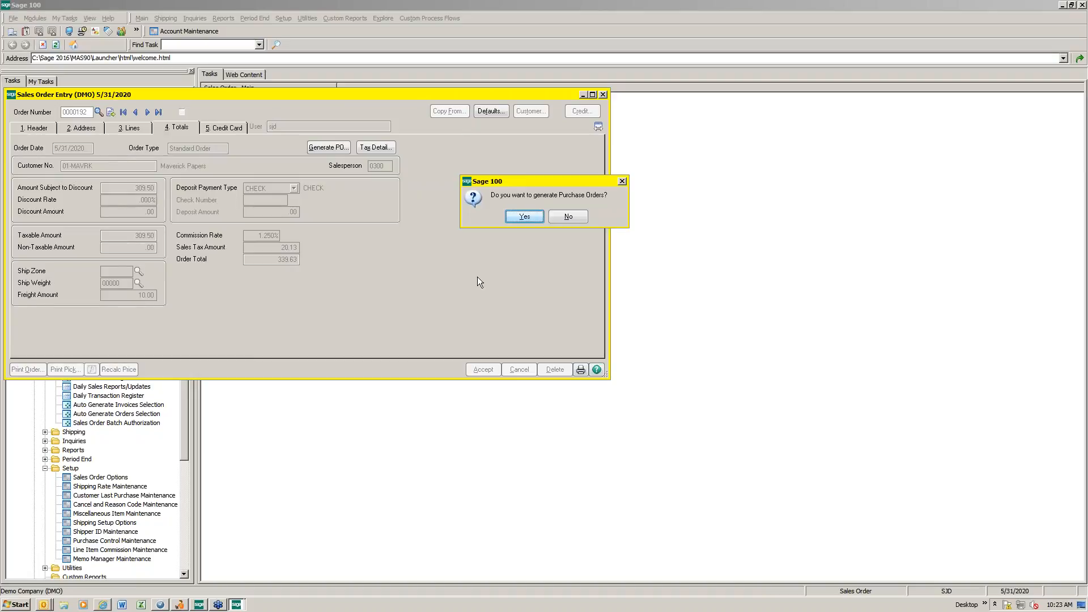
{"action": "left_click", "coordinate": [569, 219]}
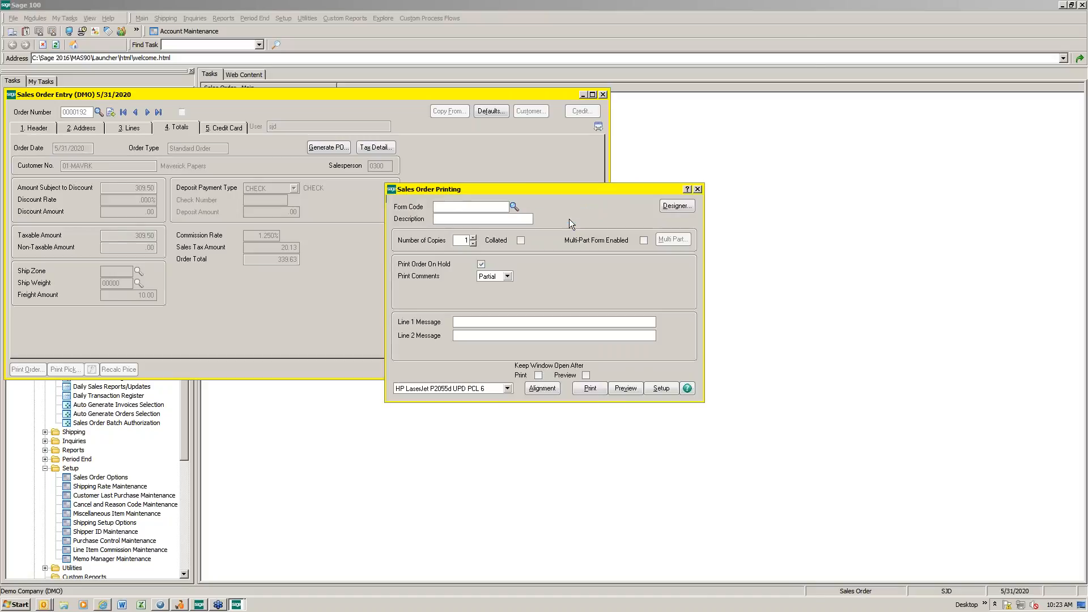
{"action": "left_click", "coordinate": [625, 390]}
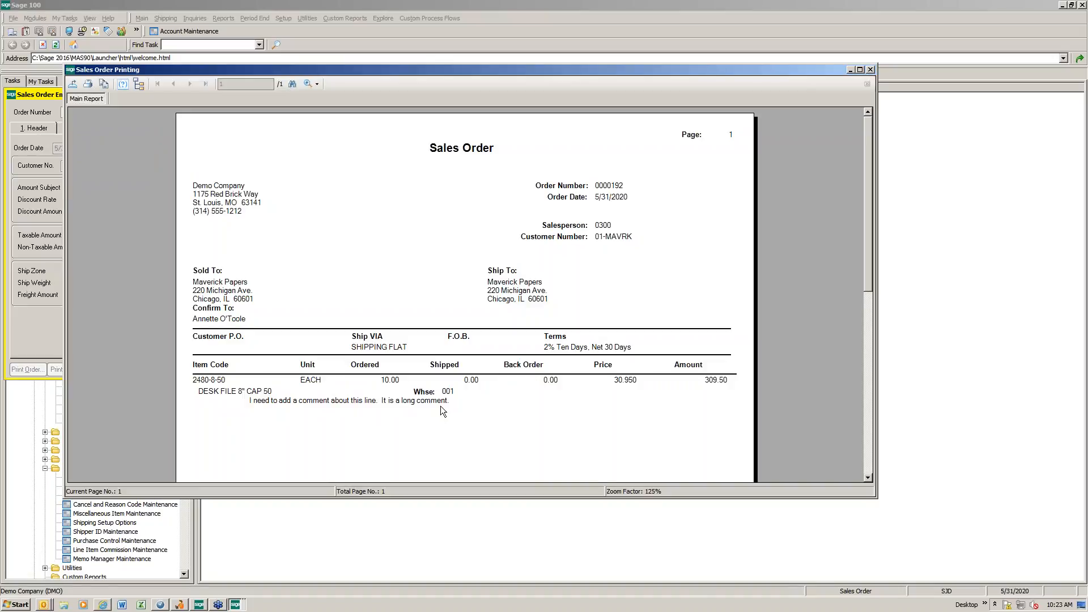
{"action": "left_click", "coordinate": [870, 70]}
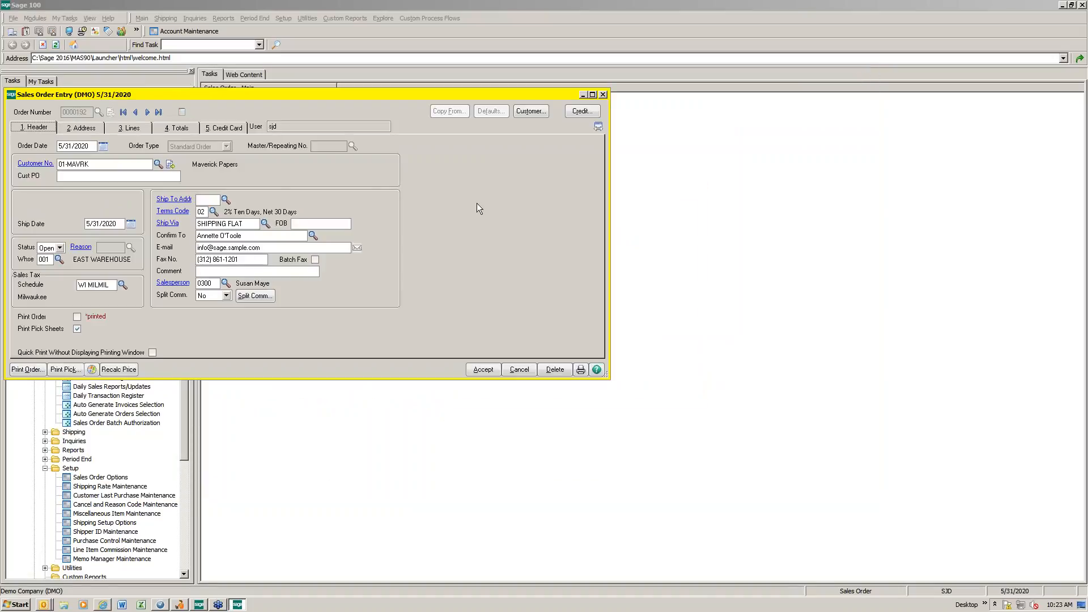
Step: Add item 2568-3-25 as the order's second line with an ordered quantity of 2
{"action": "left_click", "coordinate": [129, 128]}
{"action": "left_click", "coordinate": [98, 198]}
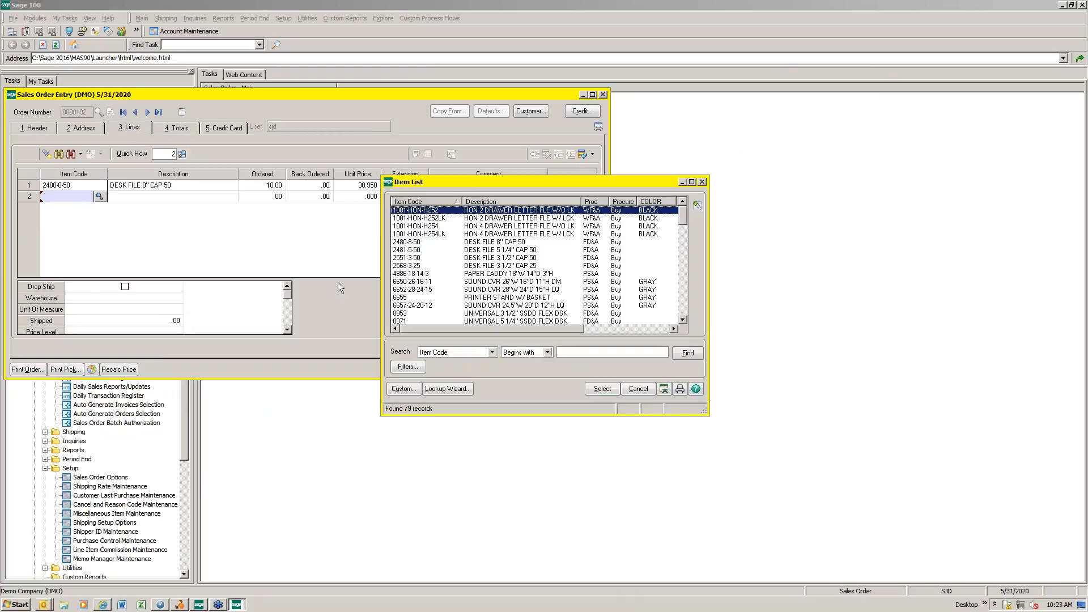
{"action": "double_click", "coordinate": [405, 266]}
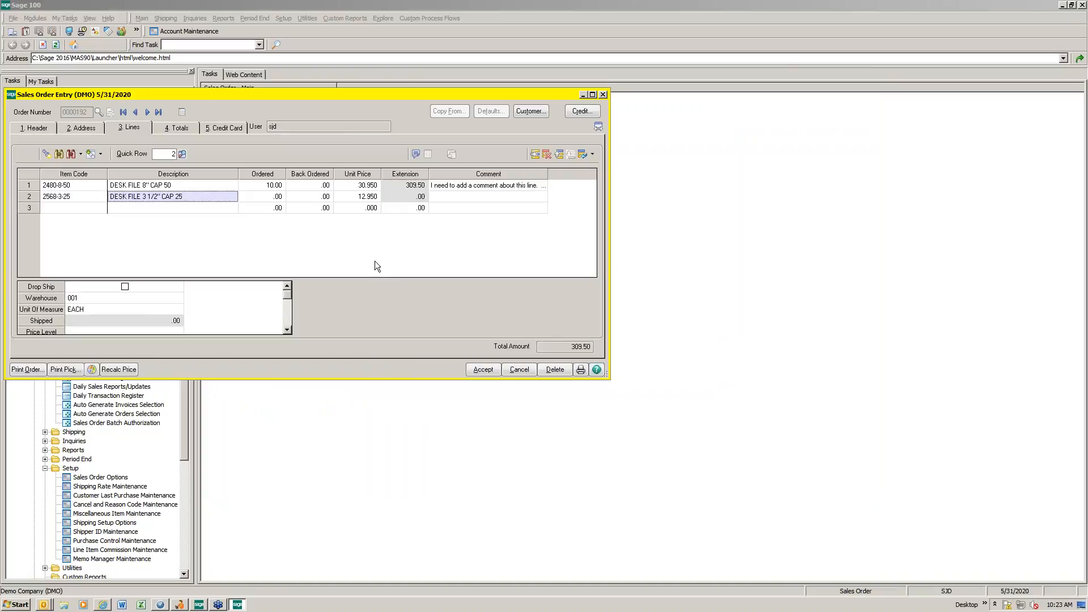
{"action": "left_click", "coordinate": [261, 198]}
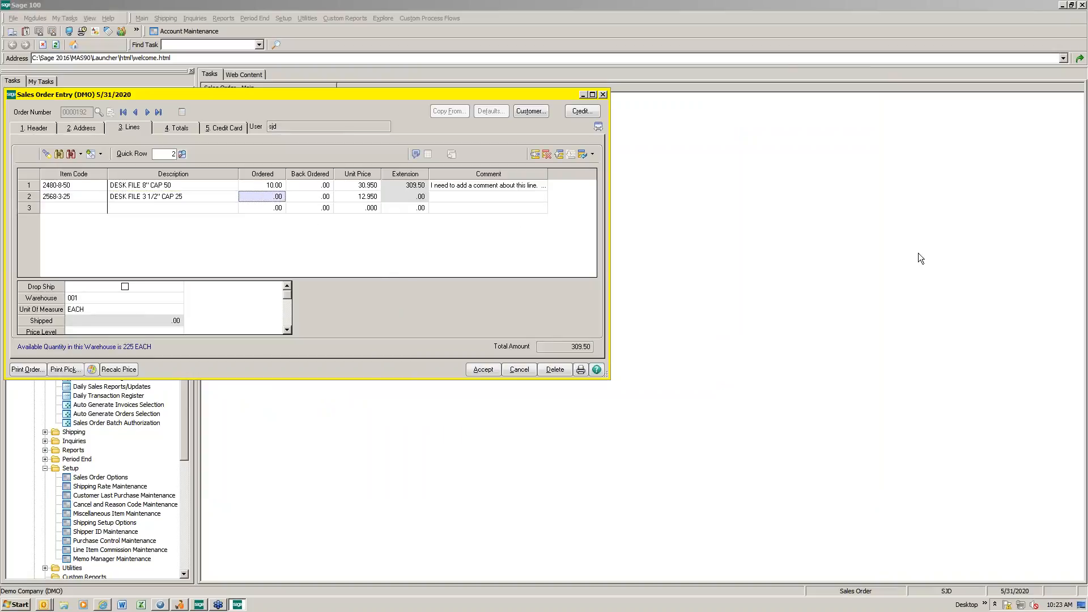
{"action": "key", "text": "Tab"}
{"action": "key", "text": "Tab"}
{"action": "key", "text": "Tab"}
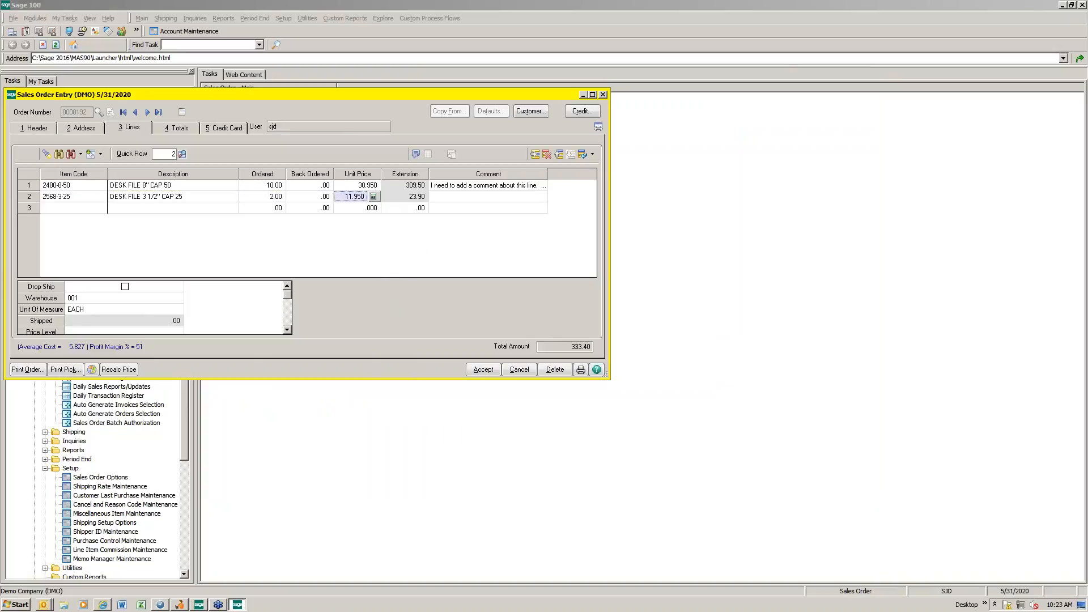
Step: Enter a three-line comment for item 2568-3-25: "THis is another comment.", "I want a second line.", "So that it looks nicer."
{"action": "type", "text": "THis"}
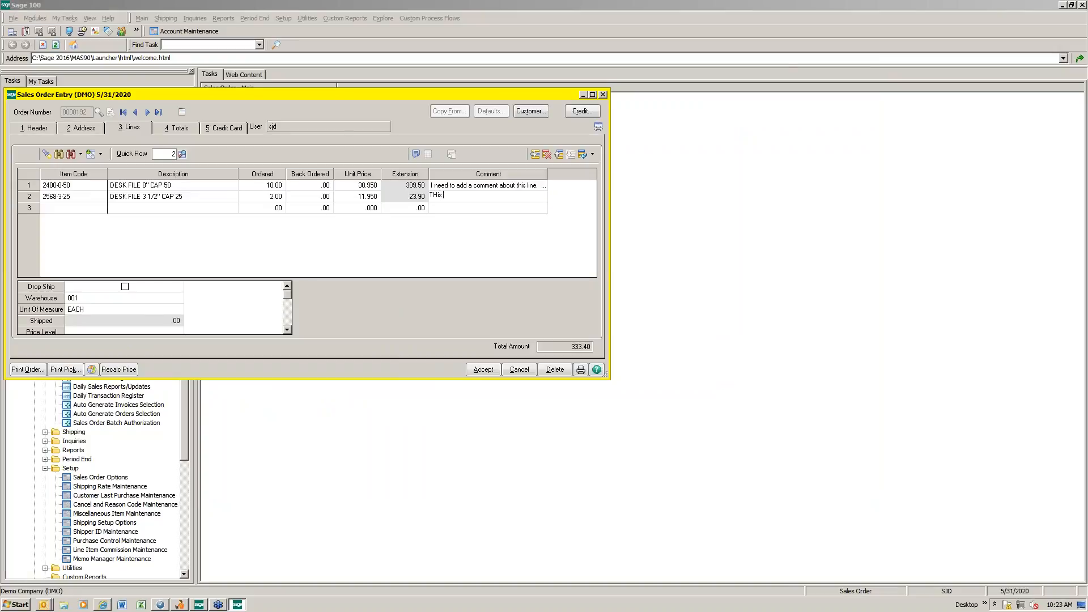
{"action": "type", "text": " is another commen"}
{"action": "type", "text": "I want a"}
{"action": "type", "text": " second line"}
{"action": "type", "text": "So that "}
{"action": "type", "text": "is"}
{"action": "type", "text": " looks ni"}
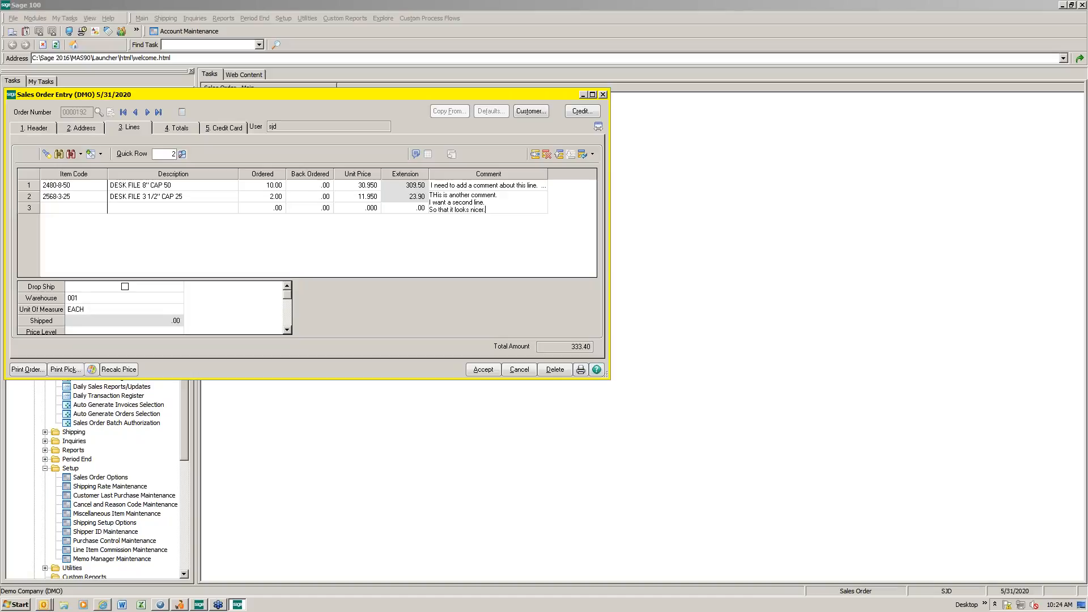
{"action": "type", "text": "cer."}
{"action": "key", "text": "Tab"}
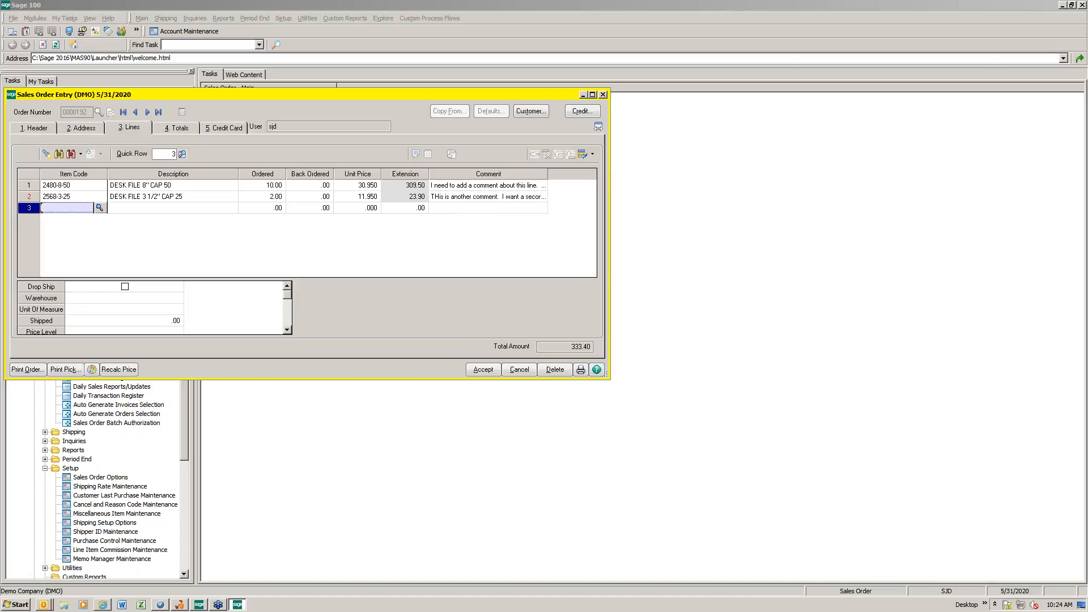
Step: Save the changes to the two-line order and preview its printed sales order
{"action": "left_click", "coordinate": [29, 371]}
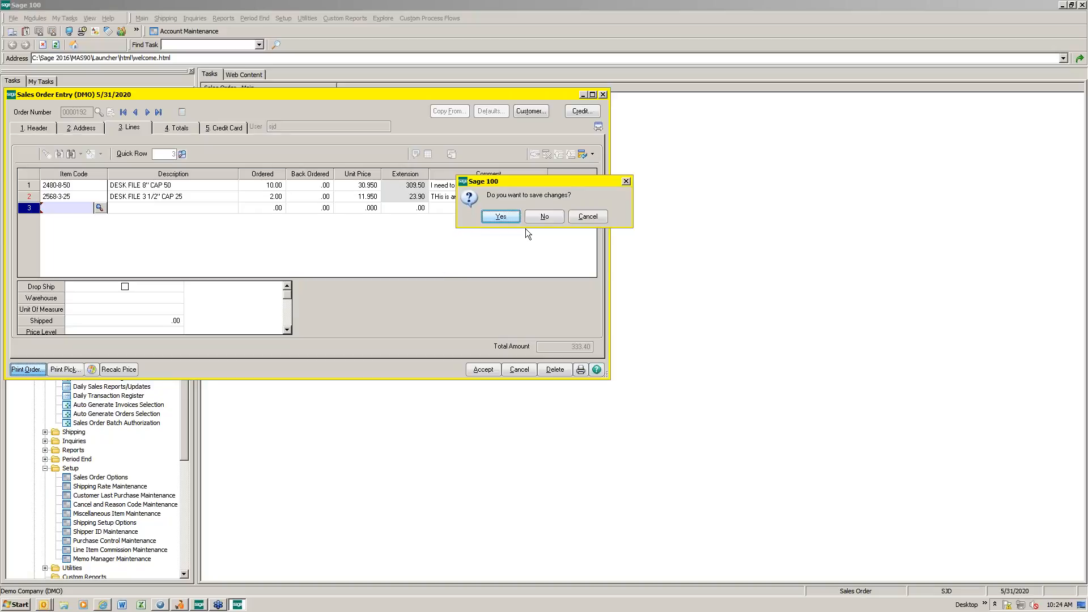
{"action": "left_click", "coordinate": [494, 219]}
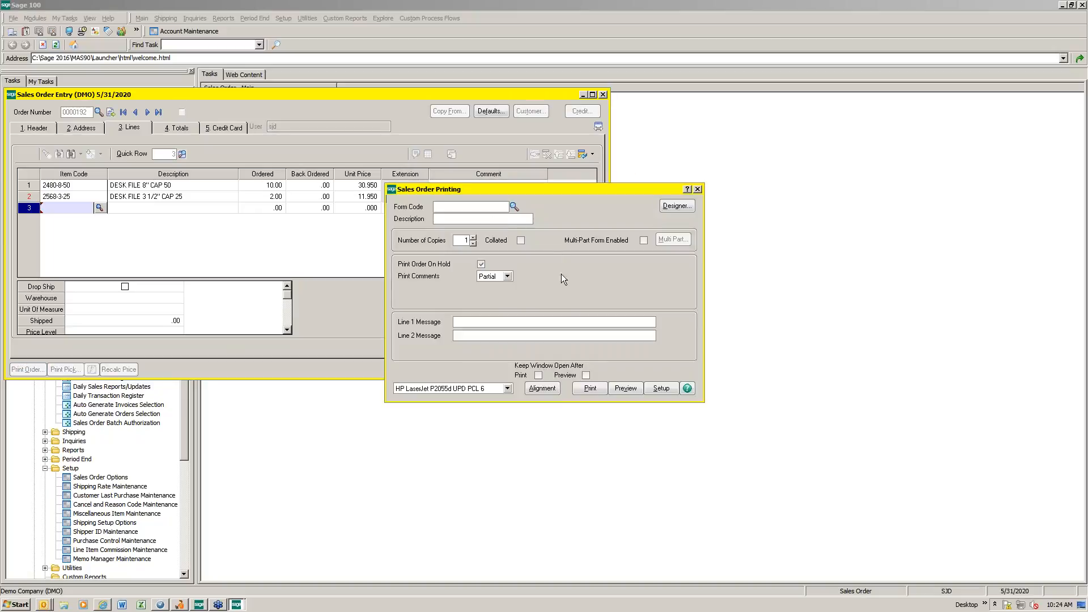
{"action": "left_click", "coordinate": [625, 388]}
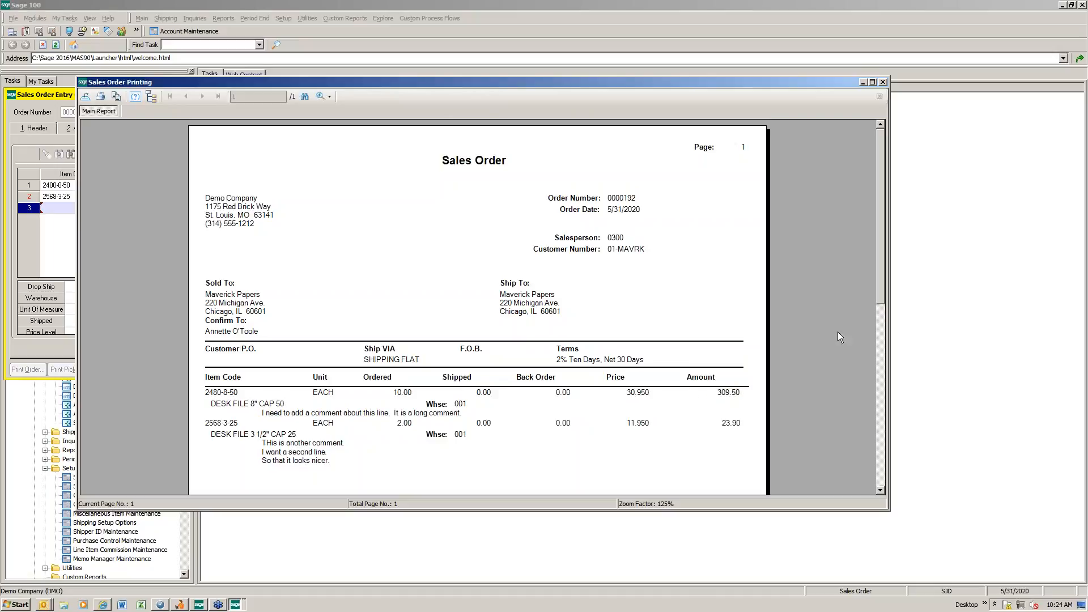
Step: Review the line comments for both items on the previewed sales order, and close the preview
{"action": "left_click_drag", "start_coordinate": [884, 298], "coordinate": [882, 347]}
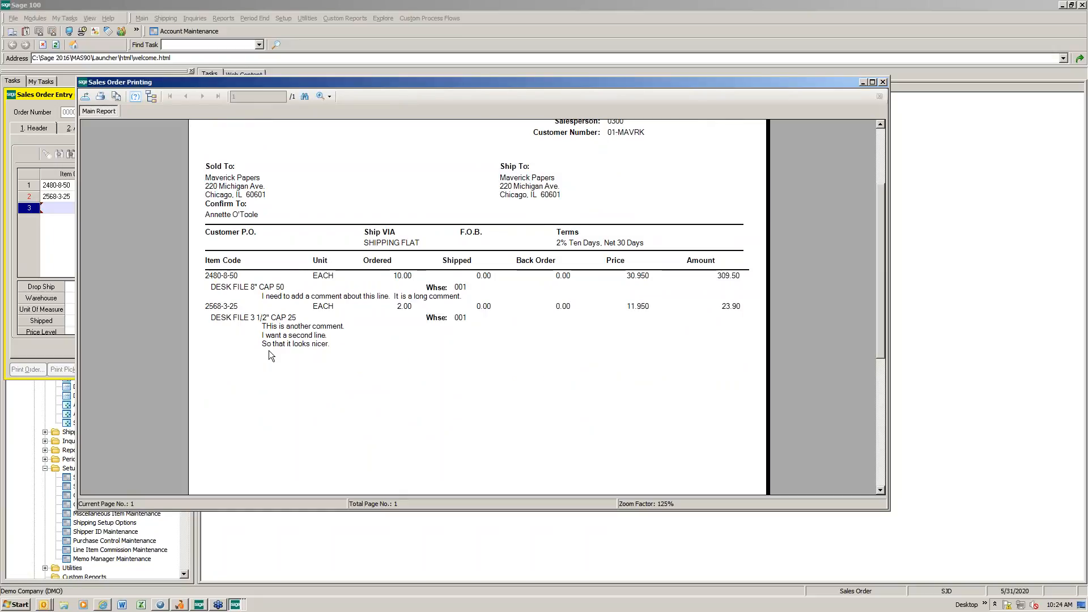
{"action": "left_click", "coordinate": [400, 348]}
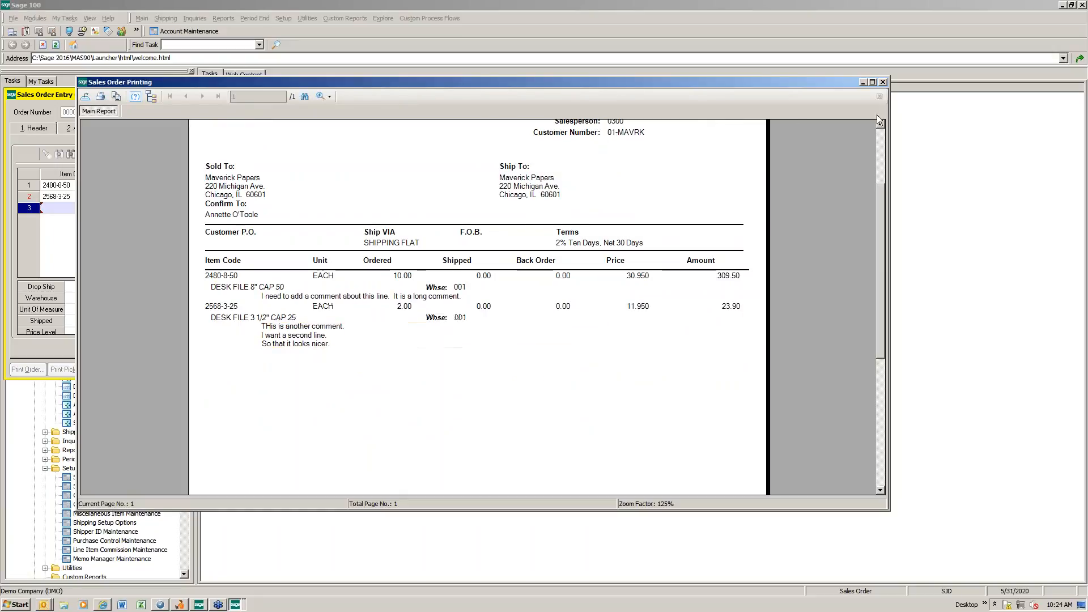
{"action": "left_click", "coordinate": [883, 81]}
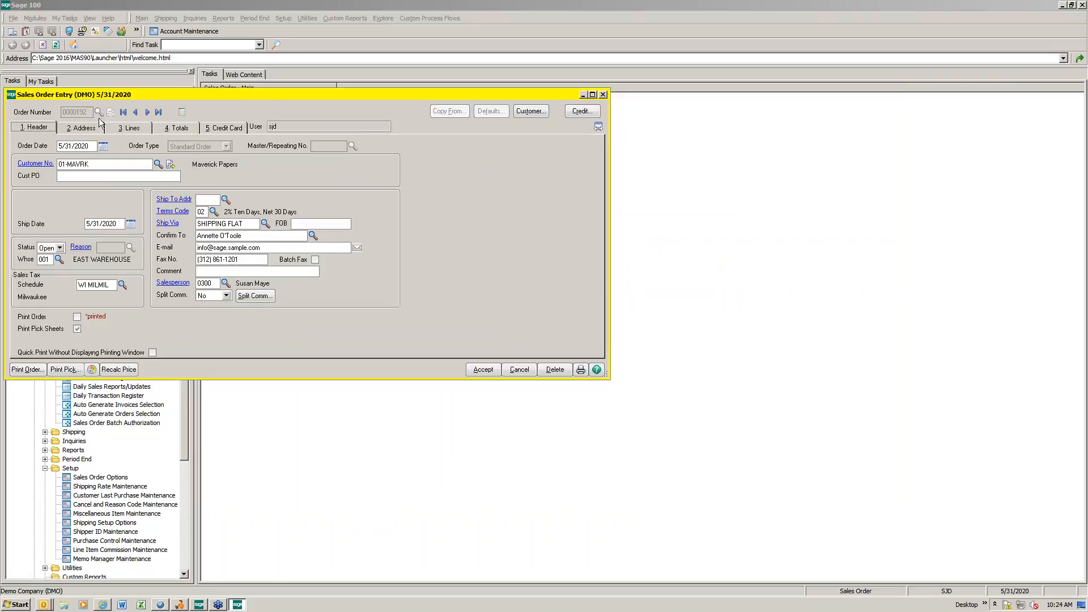
Step: Add a /C comment item as the order's third line with the two-line comment "this can be done here also", "control enter"
{"action": "left_click", "coordinate": [131, 127]}
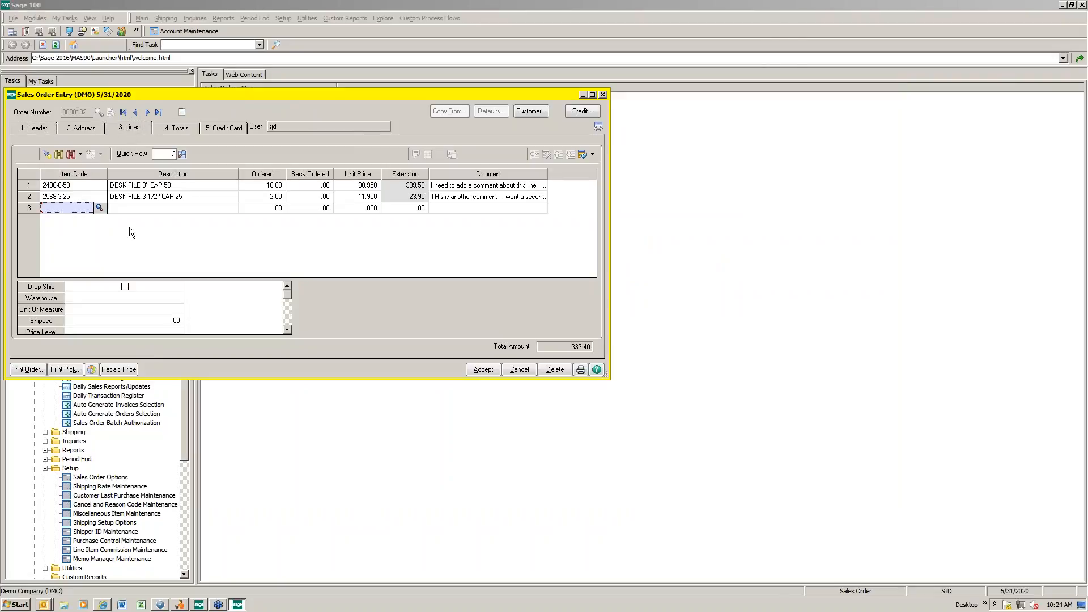
{"action": "type", "text": "/C"}
{"action": "key", "text": "Return"}
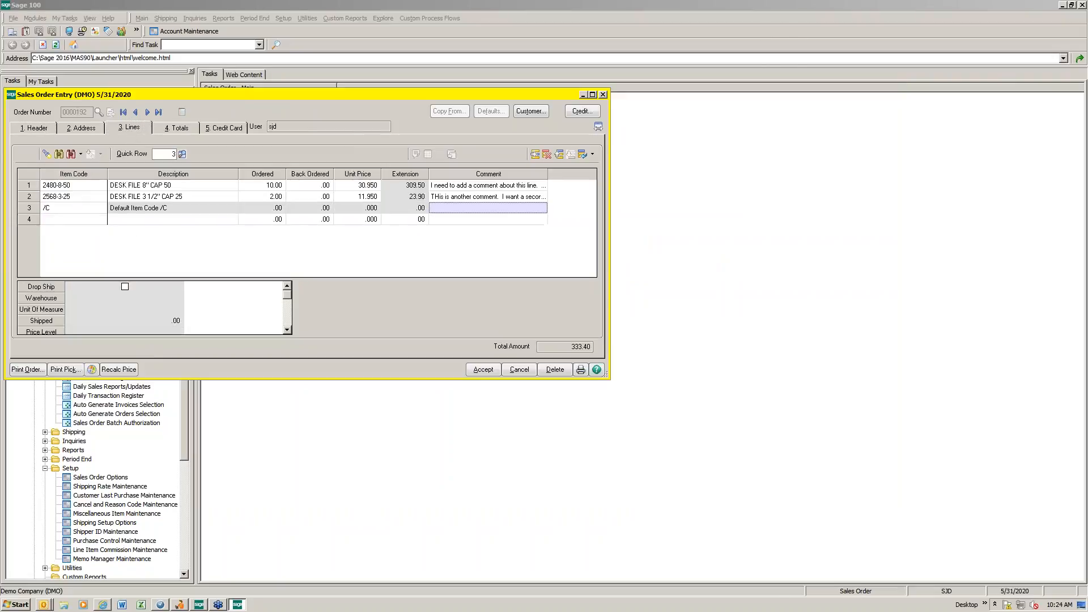
{"action": "type", "text": "thi"}
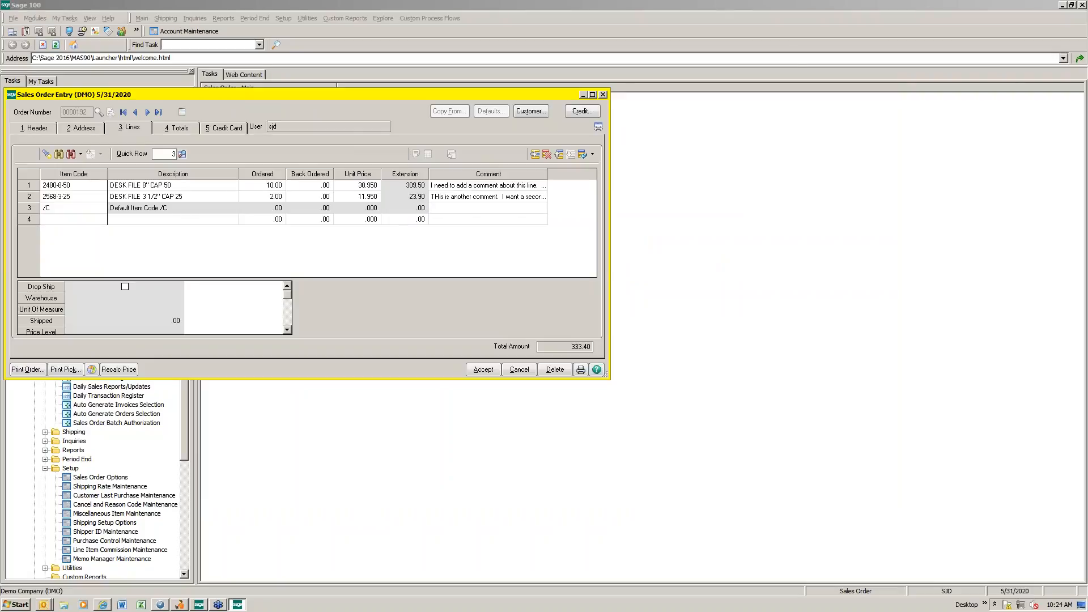
{"action": "type", "text": "this can be done here also"}
{"action": "key", "text": "Return"}
{"action": "type", "text": "control enter"}
{"action": "key", "text": "Tab"}
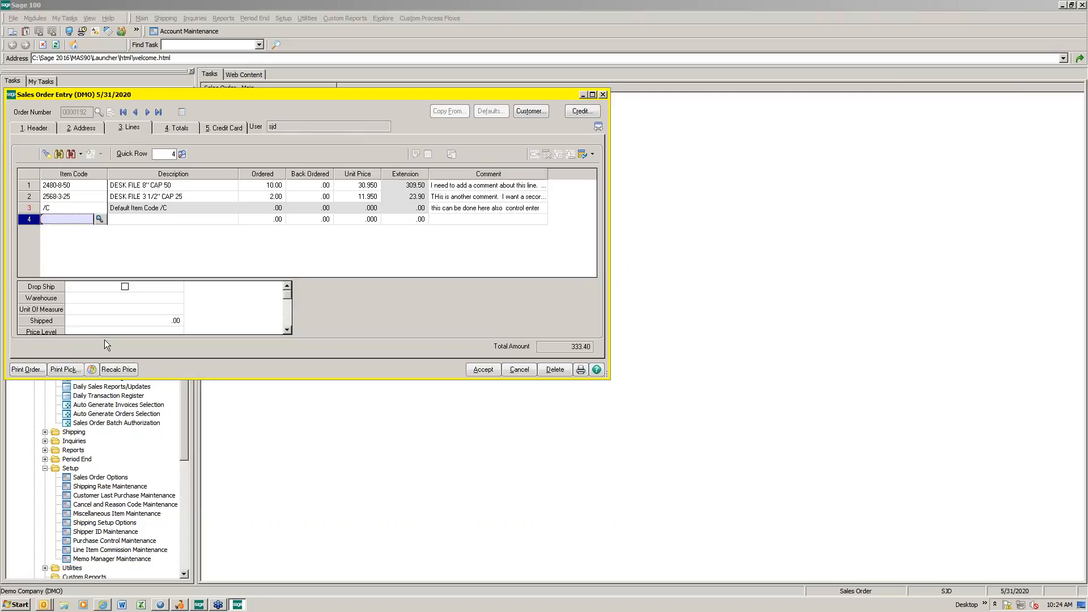
Step: Save the order with its new comment line, preview its printed sales order, and close the preview
{"action": "left_click", "coordinate": [22, 370]}
{"action": "left_click", "coordinate": [494, 219]}
{"action": "left_click", "coordinate": [624, 389]}
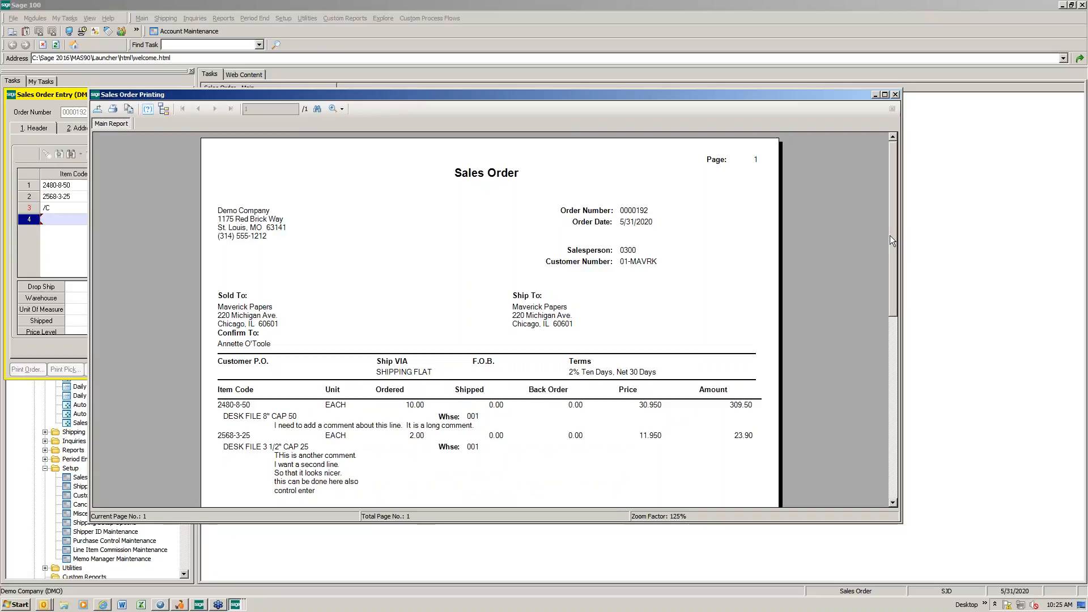
{"action": "left_click_drag", "start_coordinate": [892, 236], "coordinate": [894, 283]}
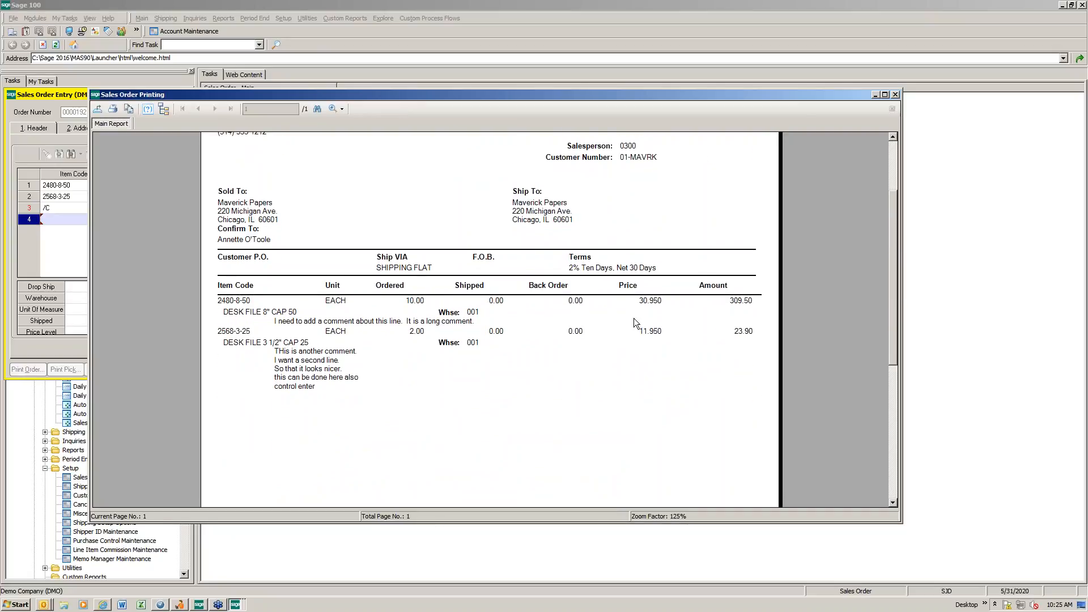
{"action": "left_click", "coordinate": [895, 94]}
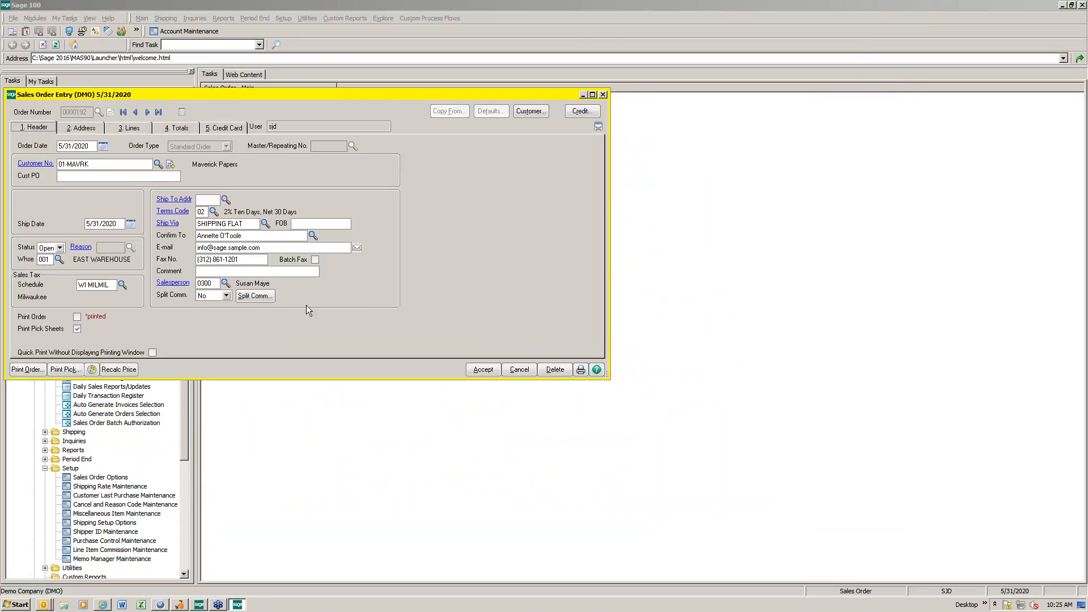
Step: Insert a /C line with an empty comment above the existing /C comment line as a spacer
{"action": "left_click", "coordinate": [129, 127]}
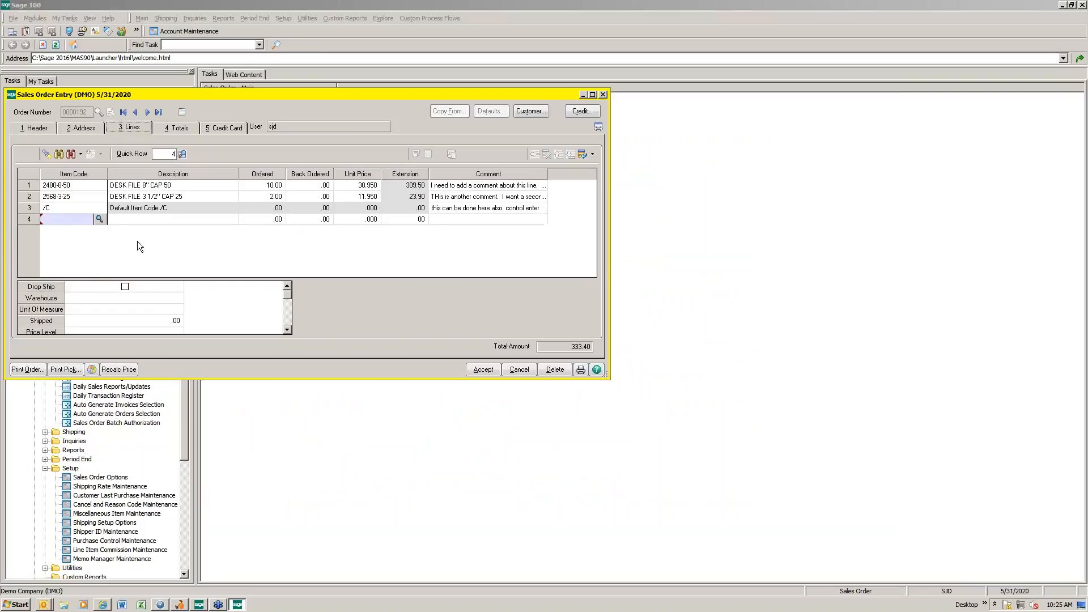
{"action": "left_click", "coordinate": [33, 213]}
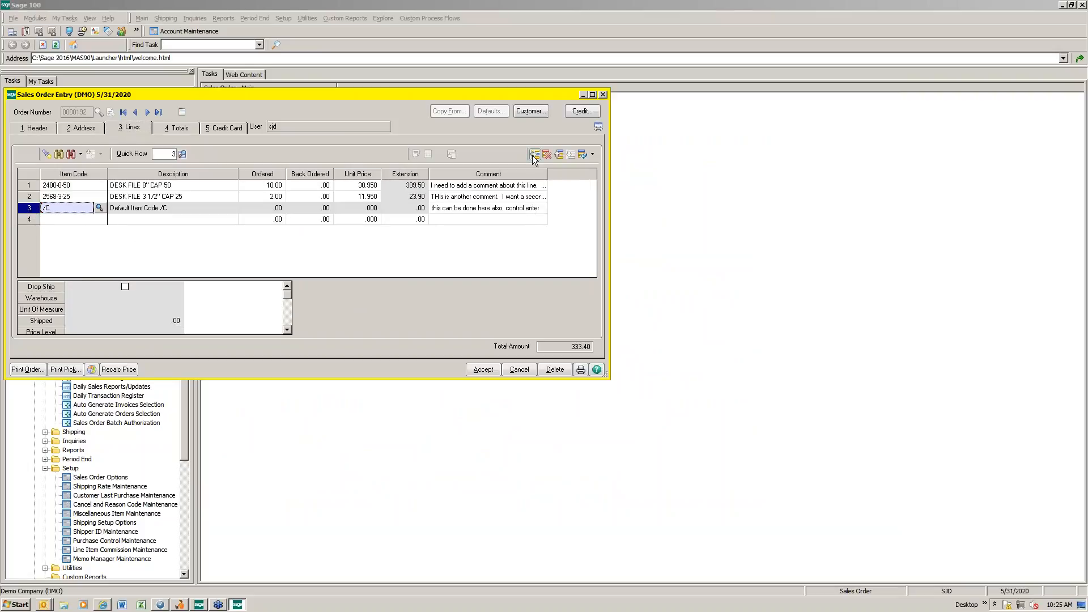
{"action": "left_click", "coordinate": [535, 154]}
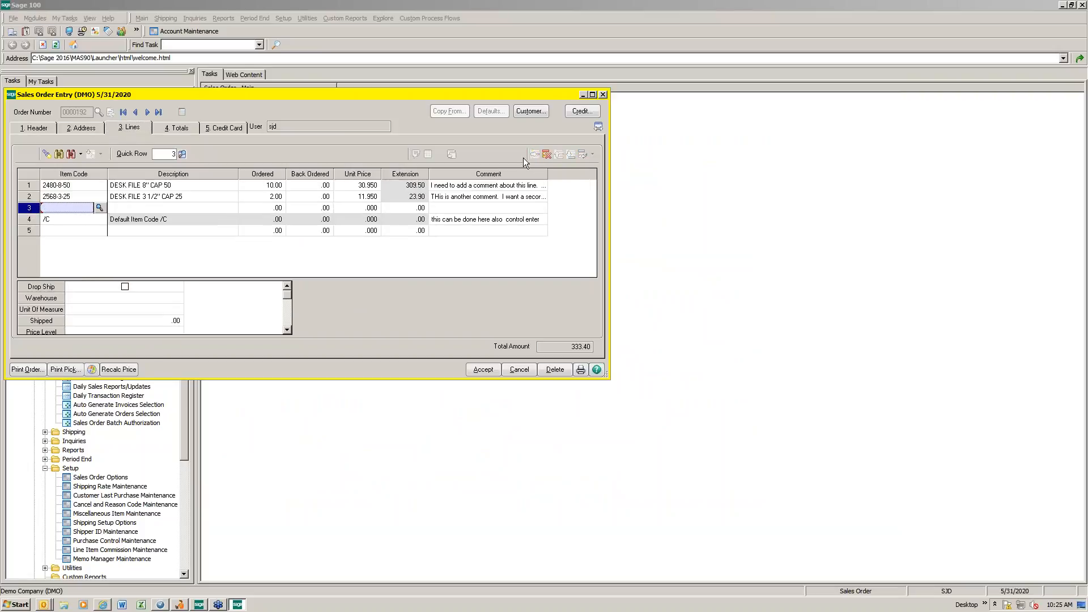
{"action": "type", "text": "/C"}
{"action": "key", "text": "Return"}
{"action": "key", "text": "Return"}
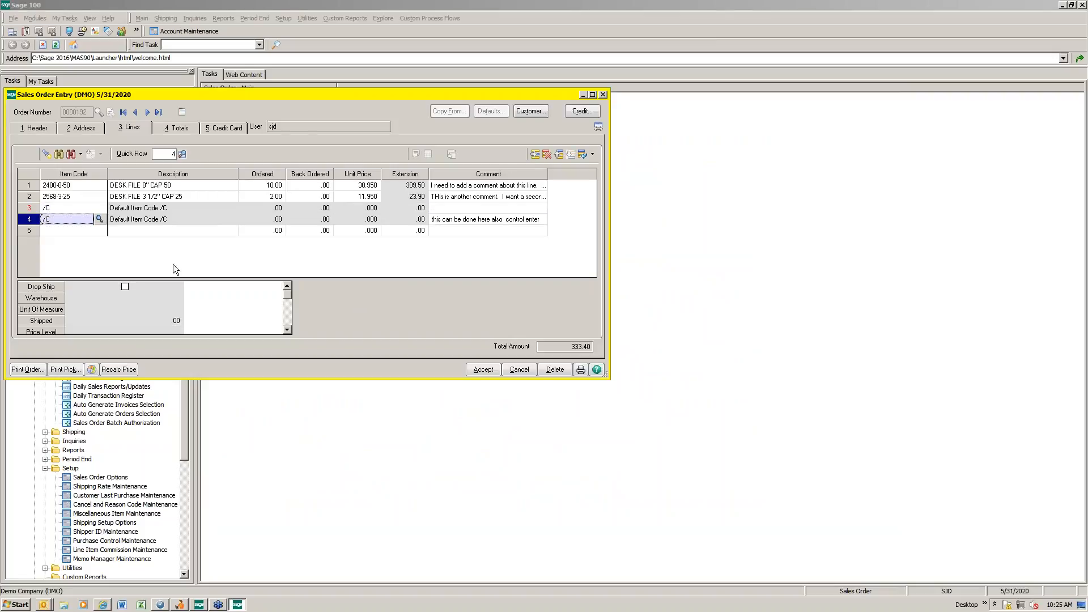
Step: Save the order with the blank spacer line, check its spacing in the print preview, and close the preview
{"action": "left_click", "coordinate": [17, 371]}
{"action": "left_click", "coordinate": [501, 217]}
{"action": "left_click", "coordinate": [626, 389]}
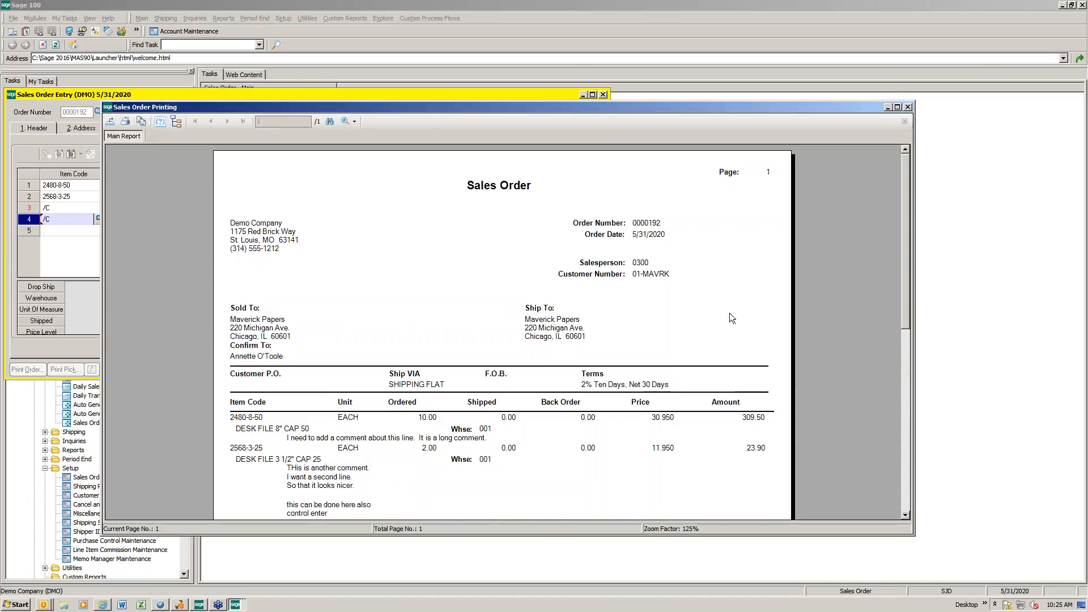
{"action": "left_click_drag", "start_coordinate": [905, 303], "coordinate": [905, 368]}
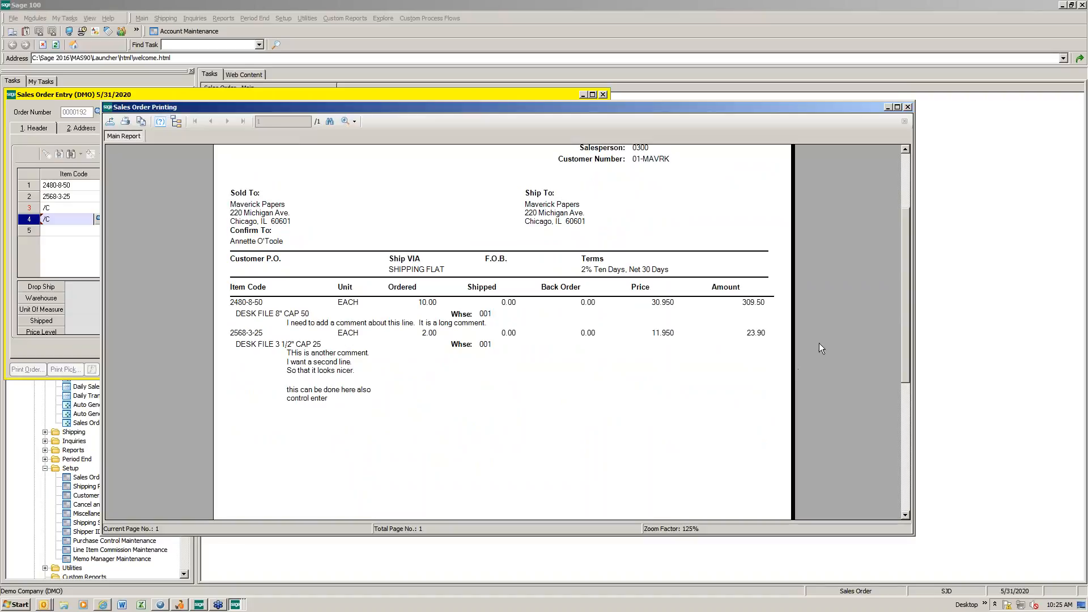
{"action": "left_click", "coordinate": [907, 107]}
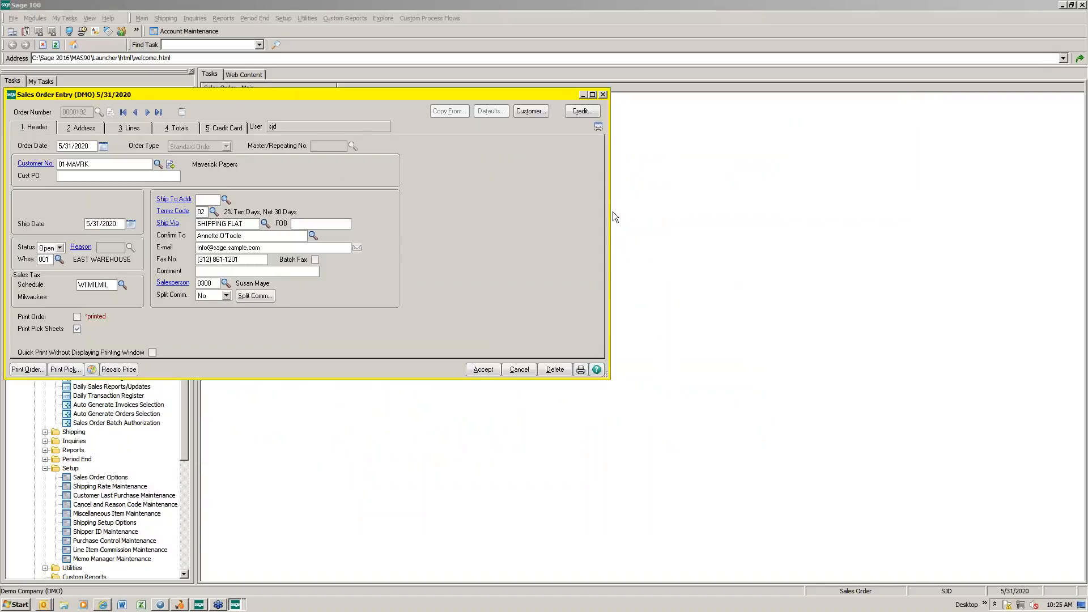
Step: Look through the options available for item 2568-3-25 on the order's second line and view its Item Inquiry
{"action": "left_click", "coordinate": [136, 132]}
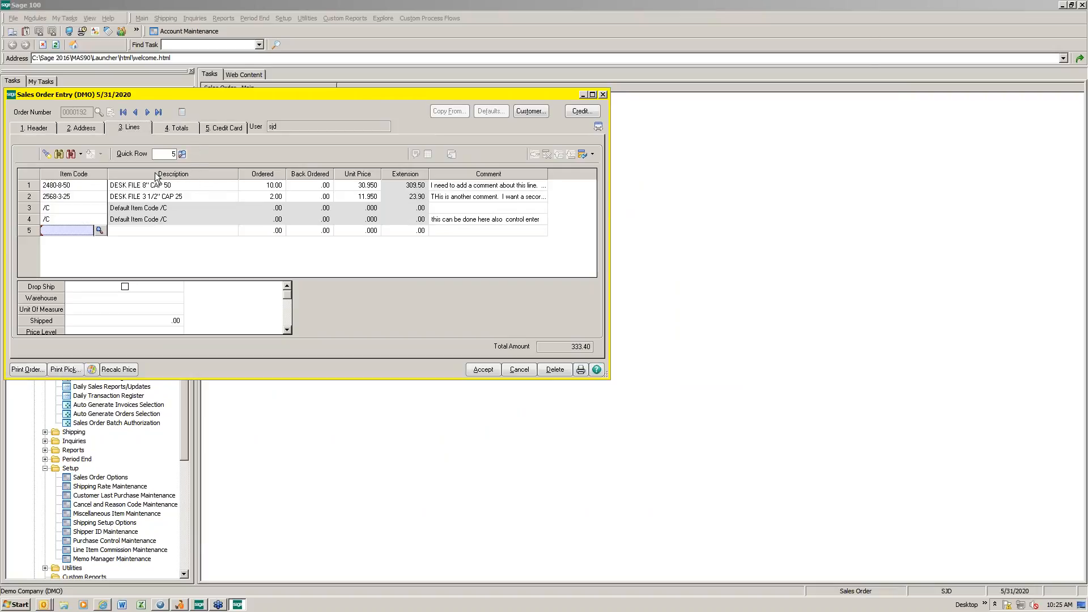
{"action": "left_click", "coordinate": [71, 198]}
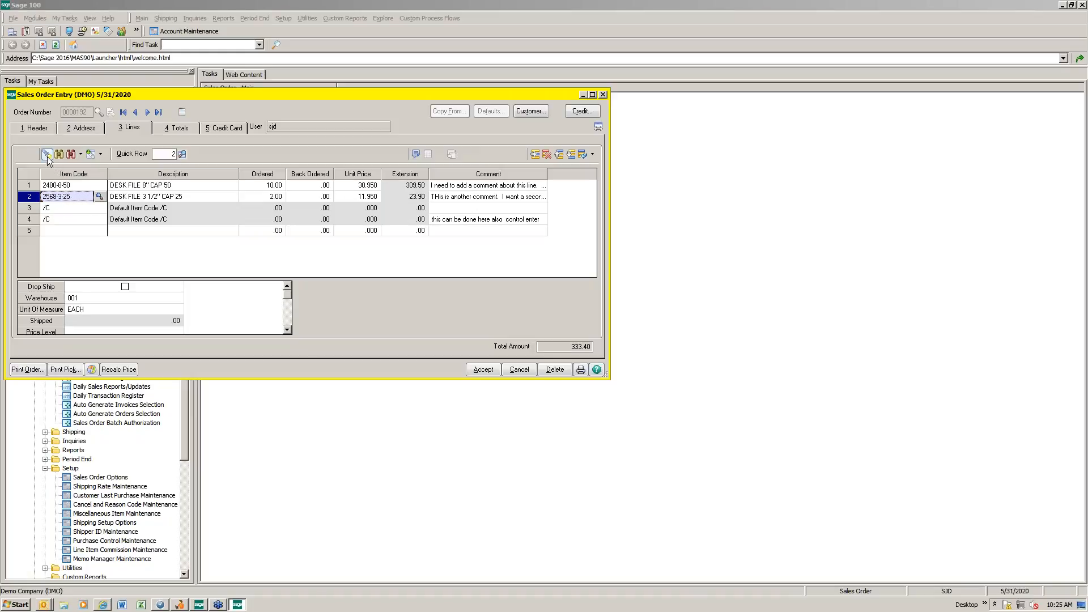
{"action": "left_click", "coordinate": [100, 155]}
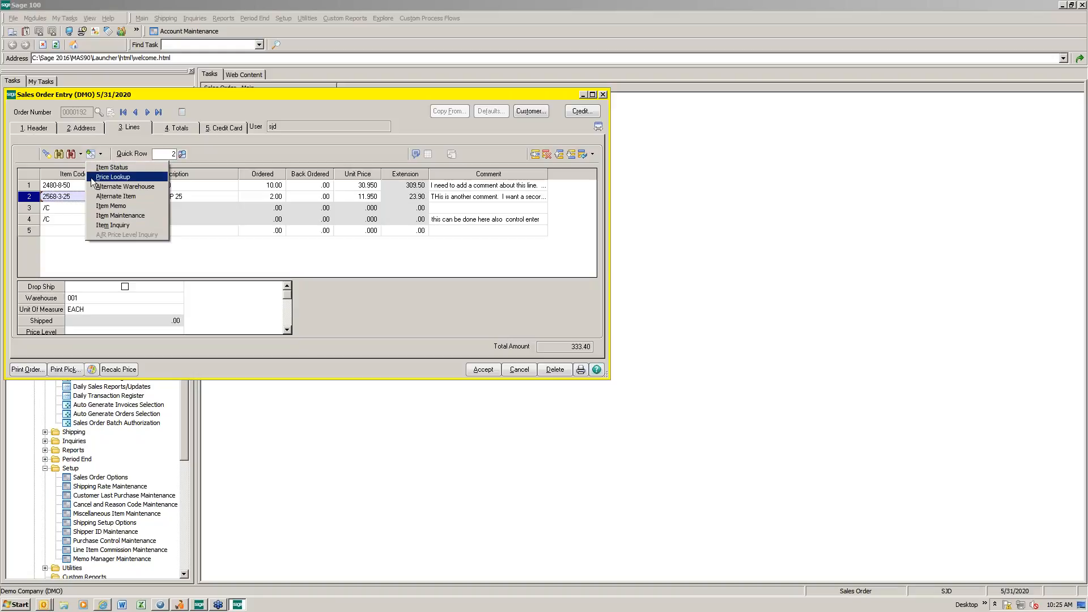
{"action": "left_click", "coordinate": [59, 199]}
{"action": "right_click", "coordinate": [59, 200]}
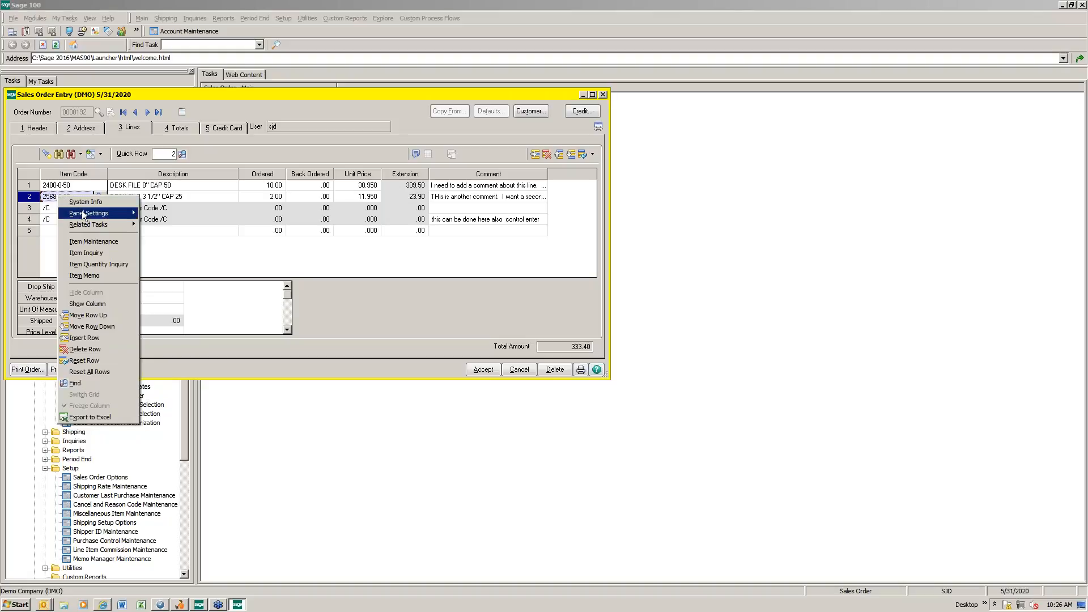
{"action": "mouse_move", "coordinate": [85, 216]}
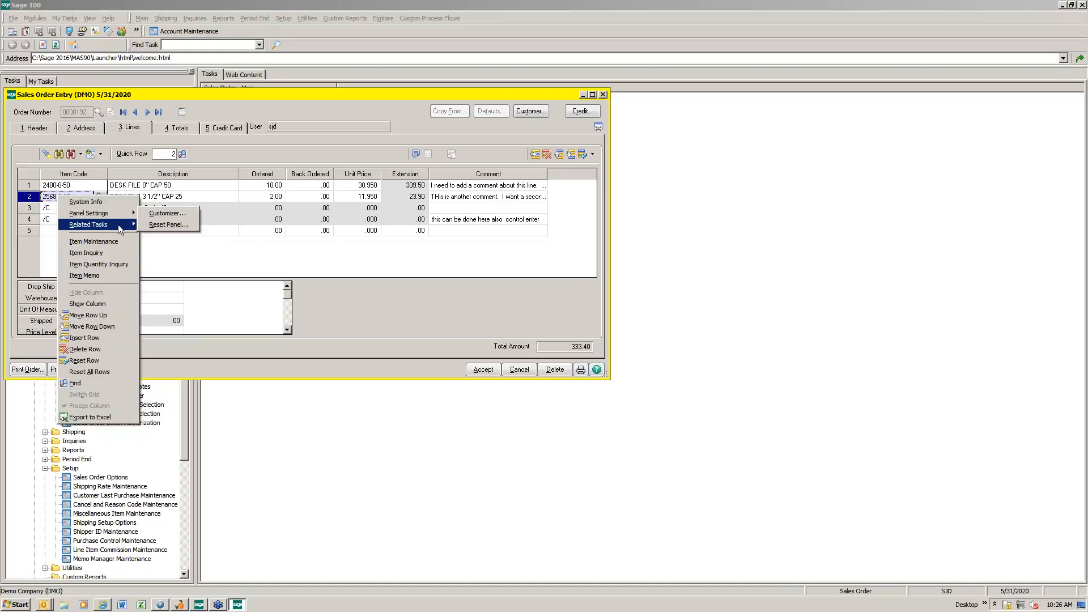
{"action": "mouse_move", "coordinate": [118, 225]}
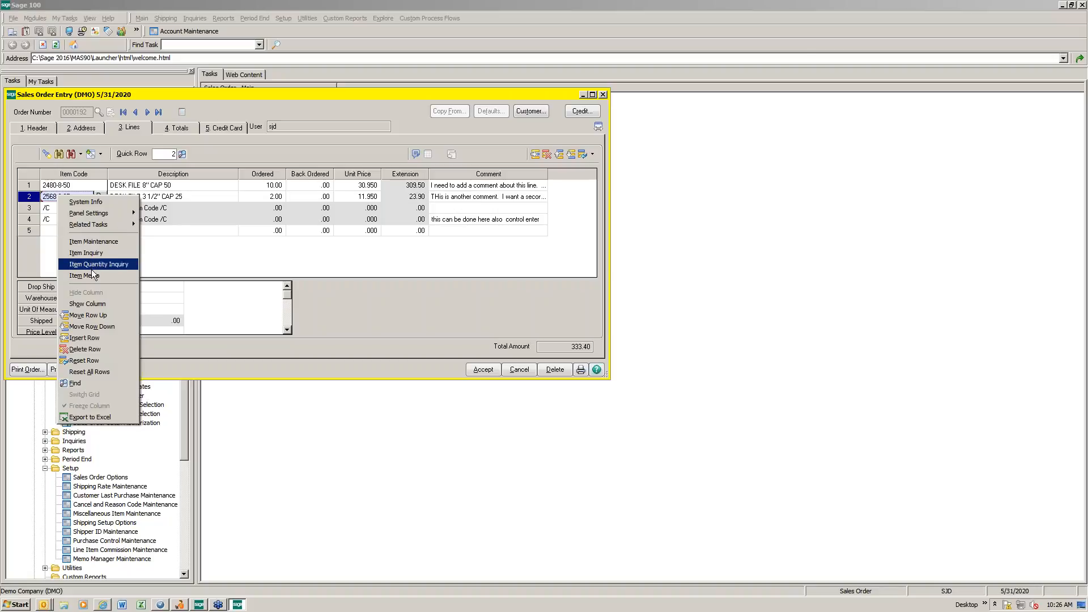
{"action": "left_click", "coordinate": [88, 253]}
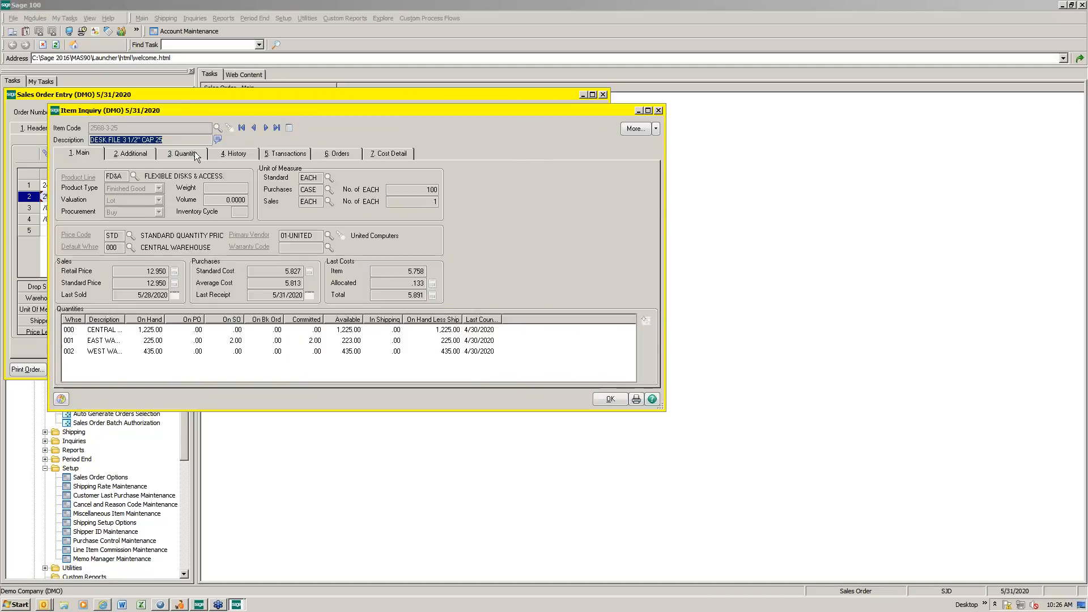
{"action": "left_click", "coordinate": [659, 110]}
{"action": "right_click", "coordinate": [54, 194]}
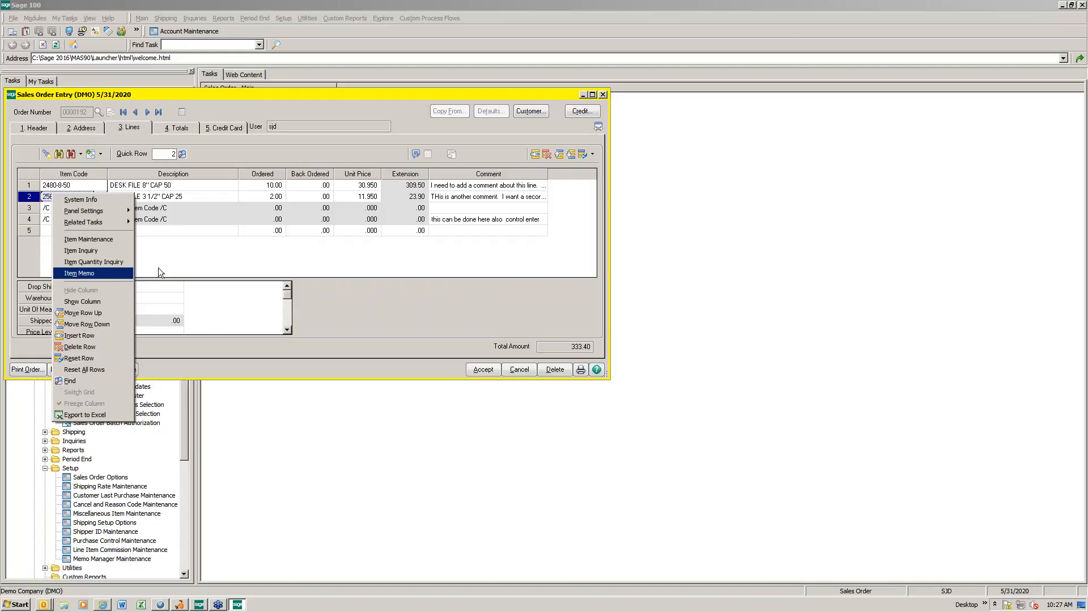
Step: Check the order's totals, accept the order, and close Sales Order Entry
{"action": "left_click", "coordinate": [185, 127]}
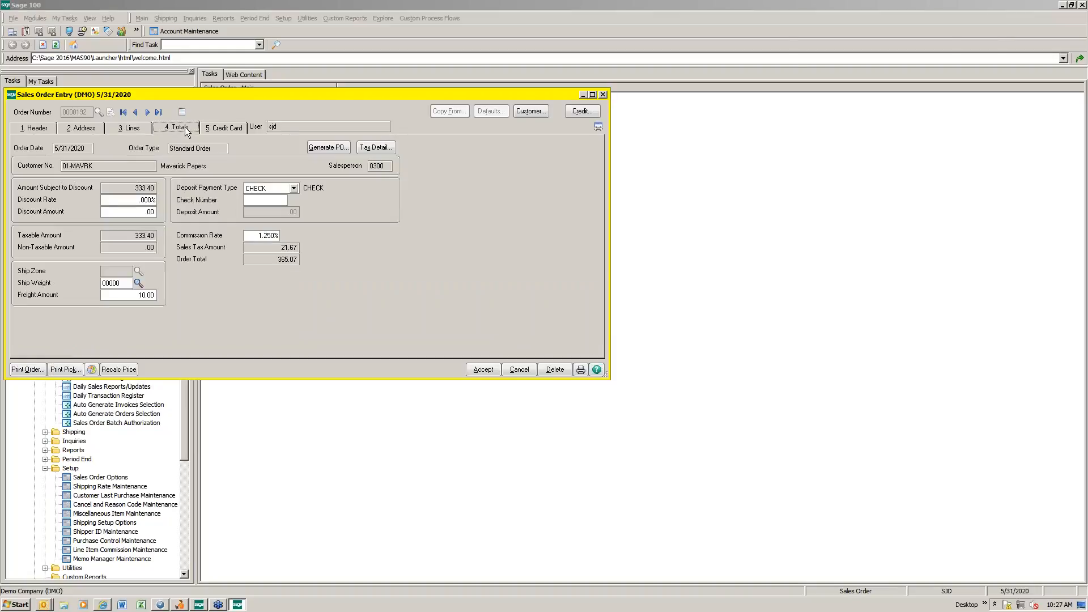
{"action": "left_click", "coordinate": [480, 370]}
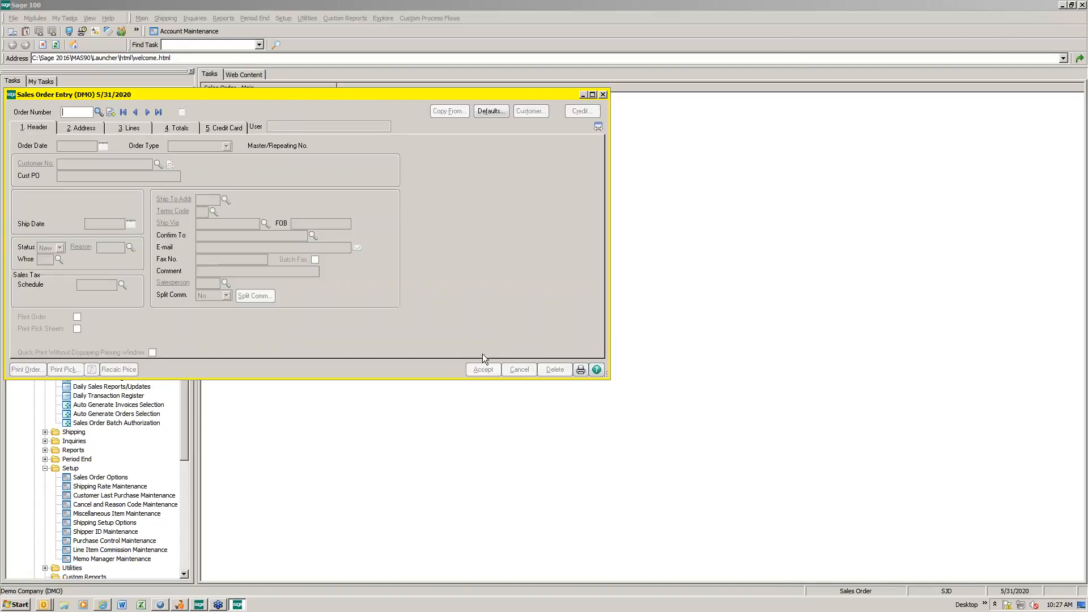
{"action": "left_click", "coordinate": [603, 94]}
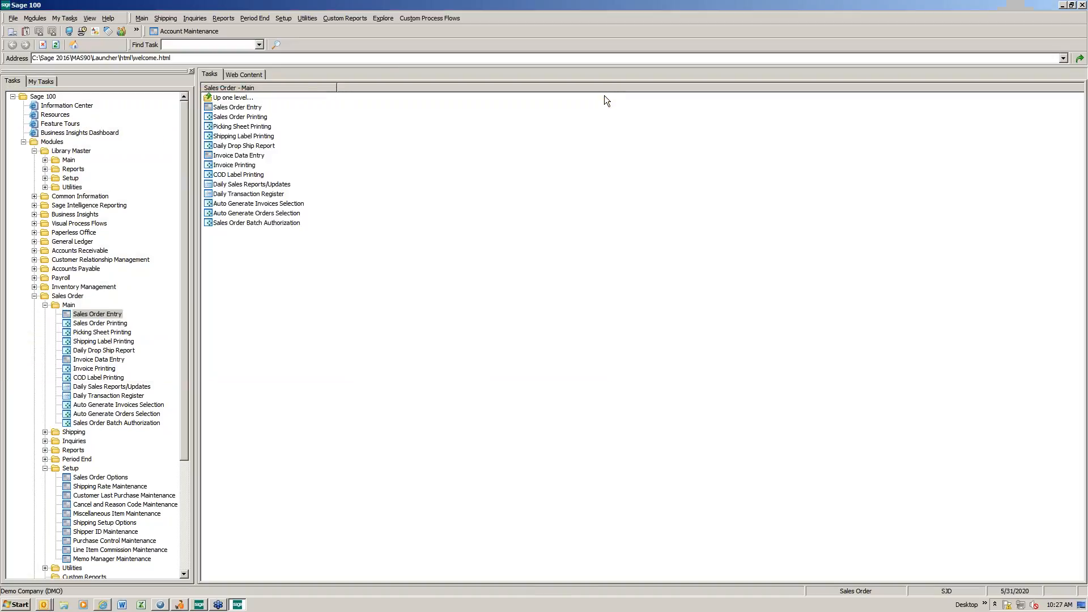
Step: Collapse the expanded Sales Order and Library Master modules in the task tree
{"action": "left_click", "coordinate": [44, 468]}
{"action": "left_click", "coordinate": [45, 305]}
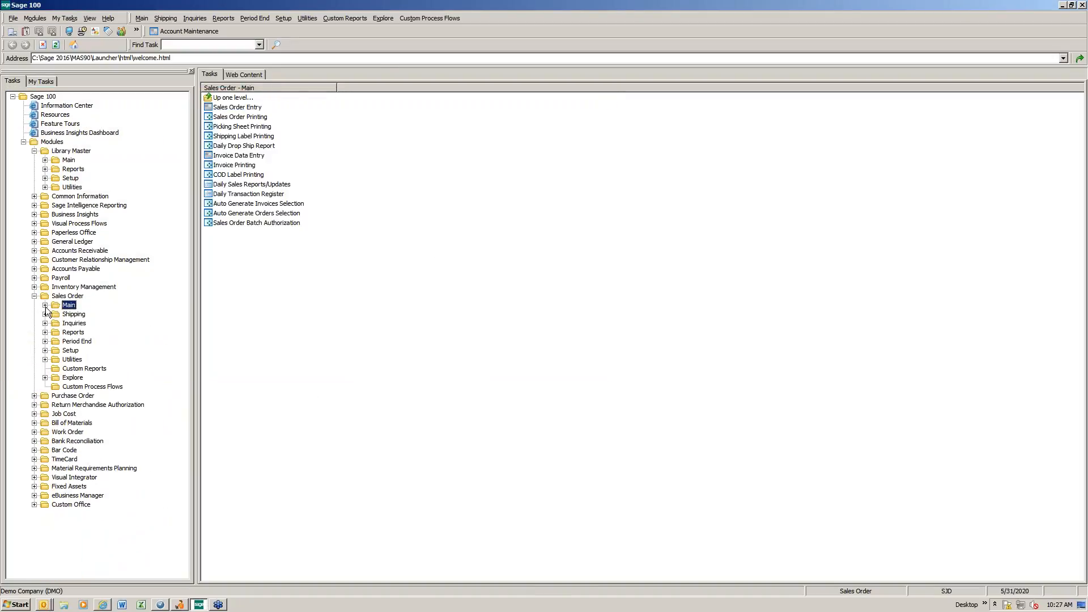
{"action": "left_click", "coordinate": [34, 295]}
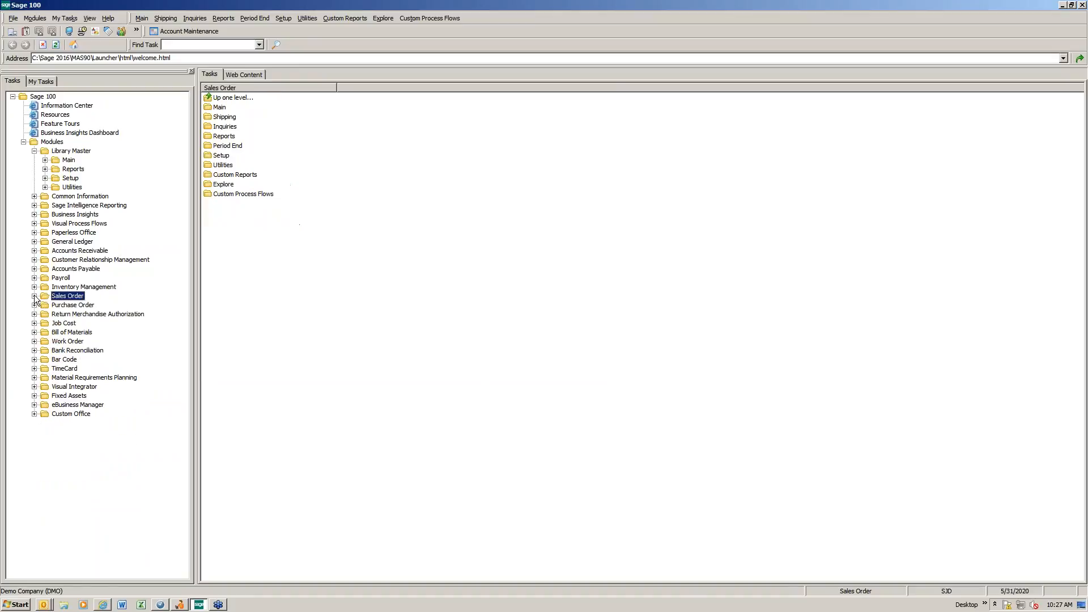
{"action": "left_click", "coordinate": [34, 151]}
Step: Open Manual Check and Payment Entry from the main tasks of Accounts Payable
{"action": "double_click", "coordinate": [69, 232]}
{"action": "double_click", "coordinate": [69, 241]}
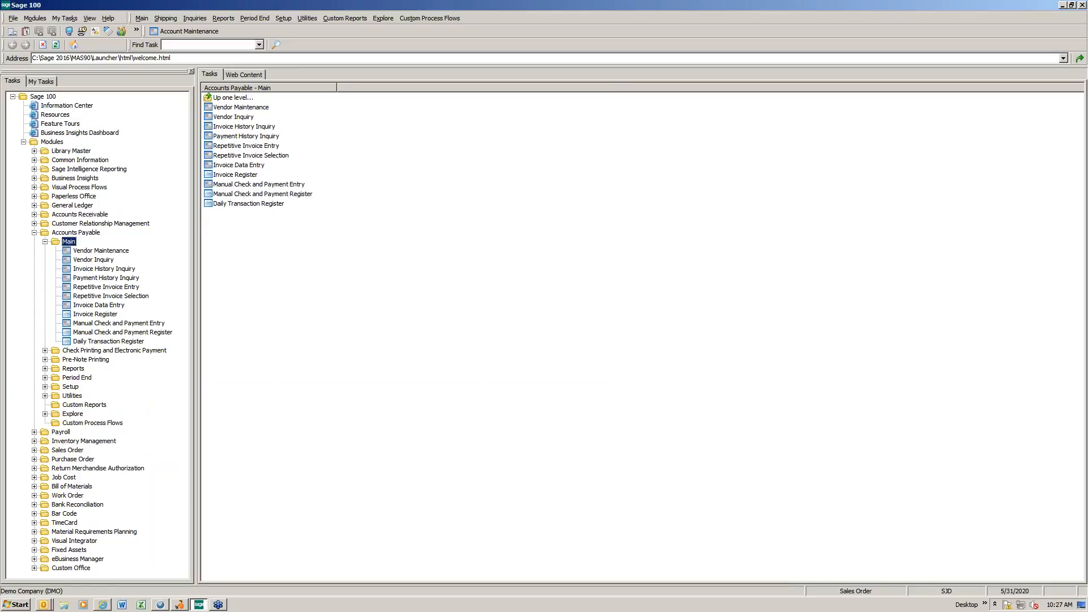
{"action": "left_click", "coordinate": [254, 185]}
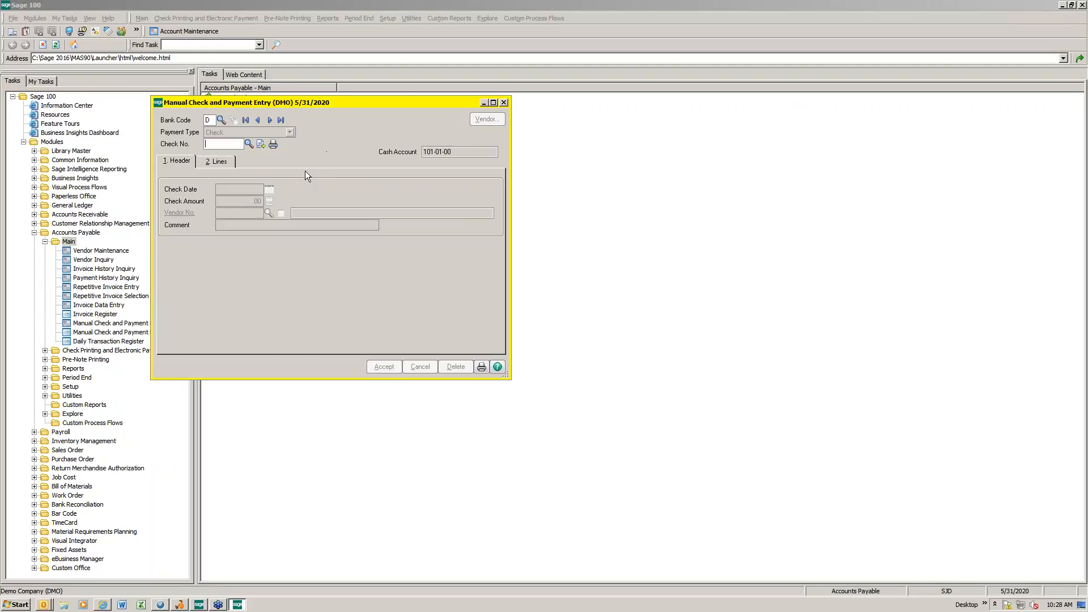
Step: Start a quick print check for 50.00 to vendor 01-COMPAQ, Compaq Computer Corporation
{"action": "left_click", "coordinate": [273, 146]}
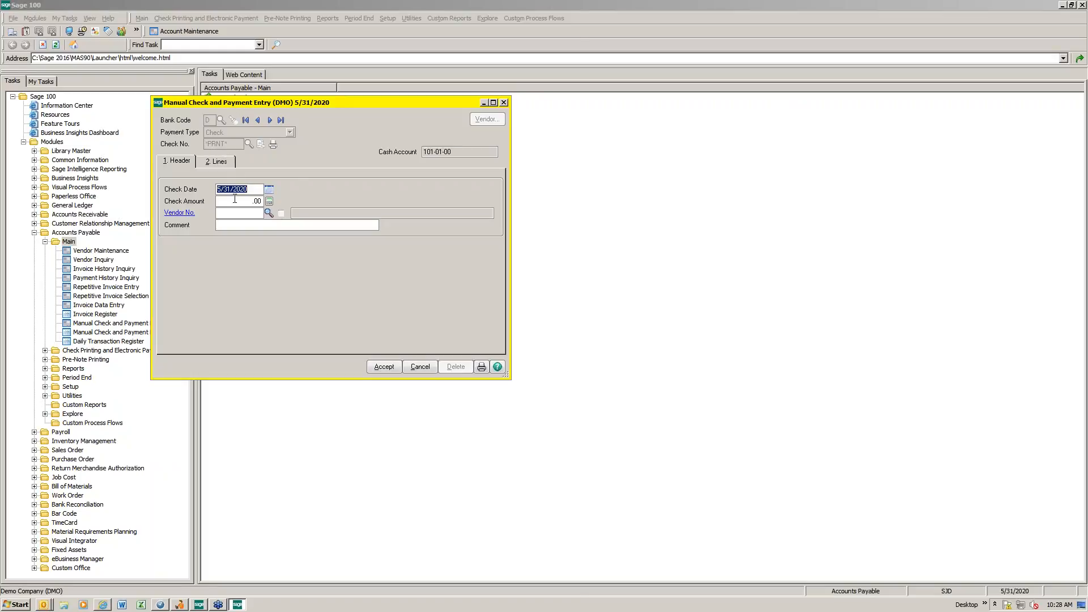
{"action": "left_click", "coordinate": [237, 201]}
{"action": "type", "text": "50"}
{"action": "key", "text": "Tab"}
{"action": "left_click", "coordinate": [270, 213]}
{"action": "left_click", "coordinate": [457, 235]}
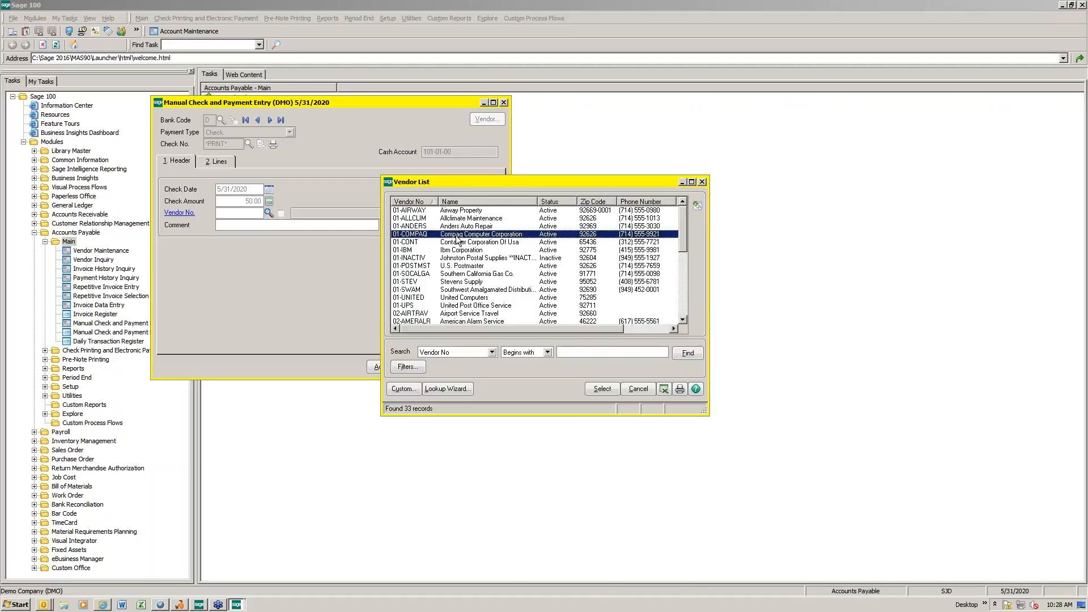
{"action": "double_click", "coordinate": [458, 238]}
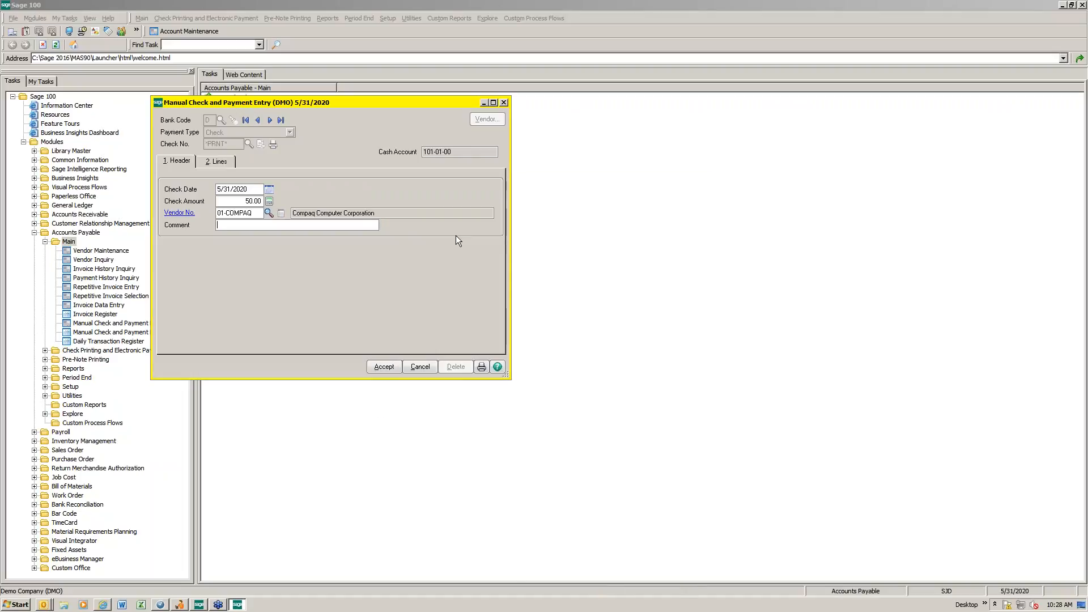
Step: Create a G/L distribution of the check's 50.00 to the office and computer equipment account and accept it
{"action": "left_click", "coordinate": [220, 164]}
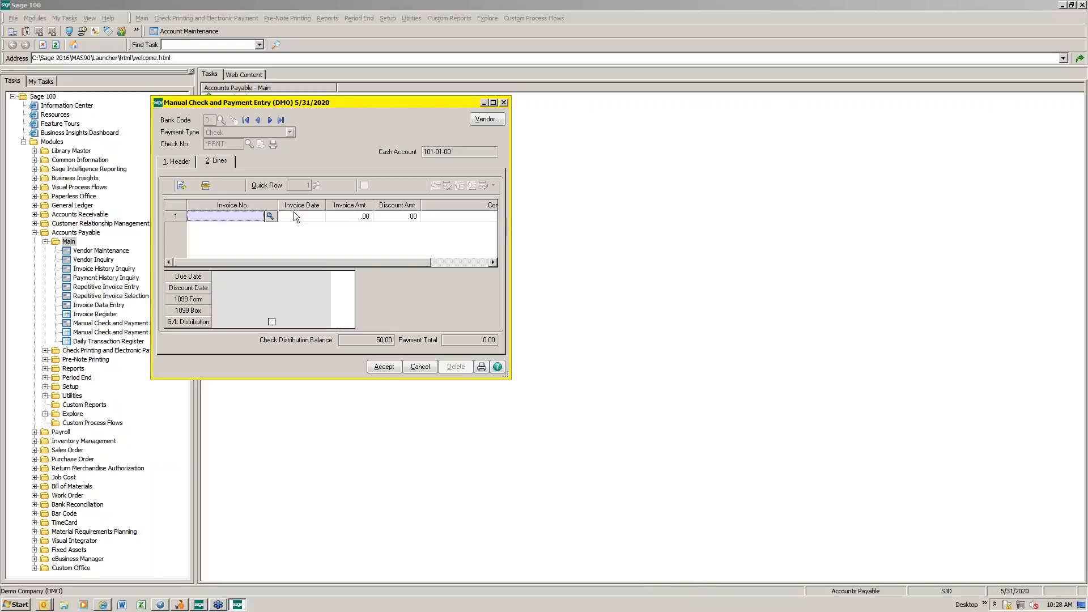
{"action": "left_click", "coordinate": [181, 186]}
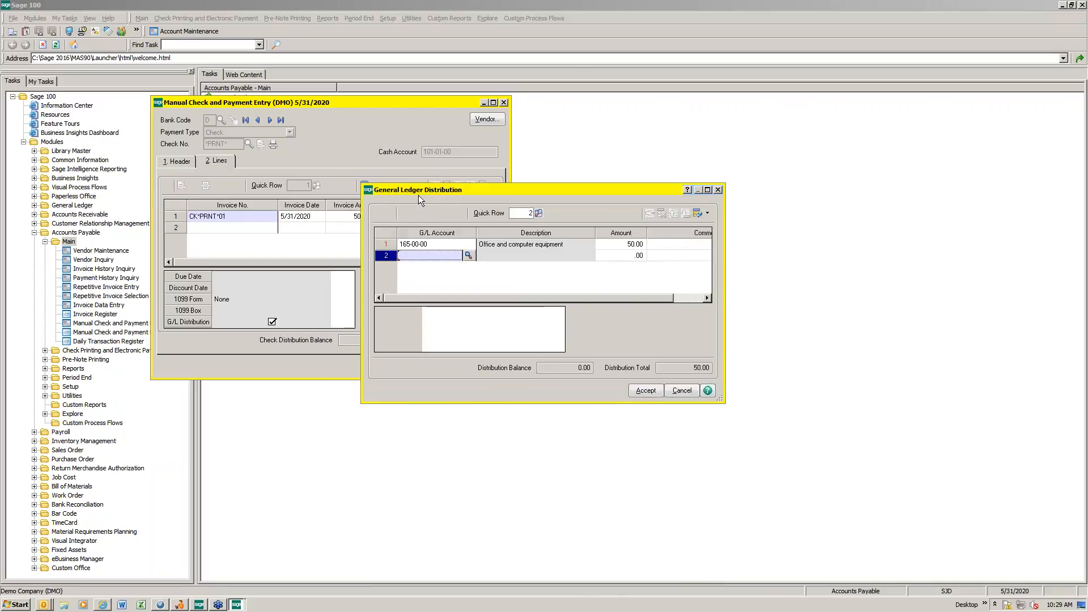
{"action": "left_click", "coordinate": [410, 246]}
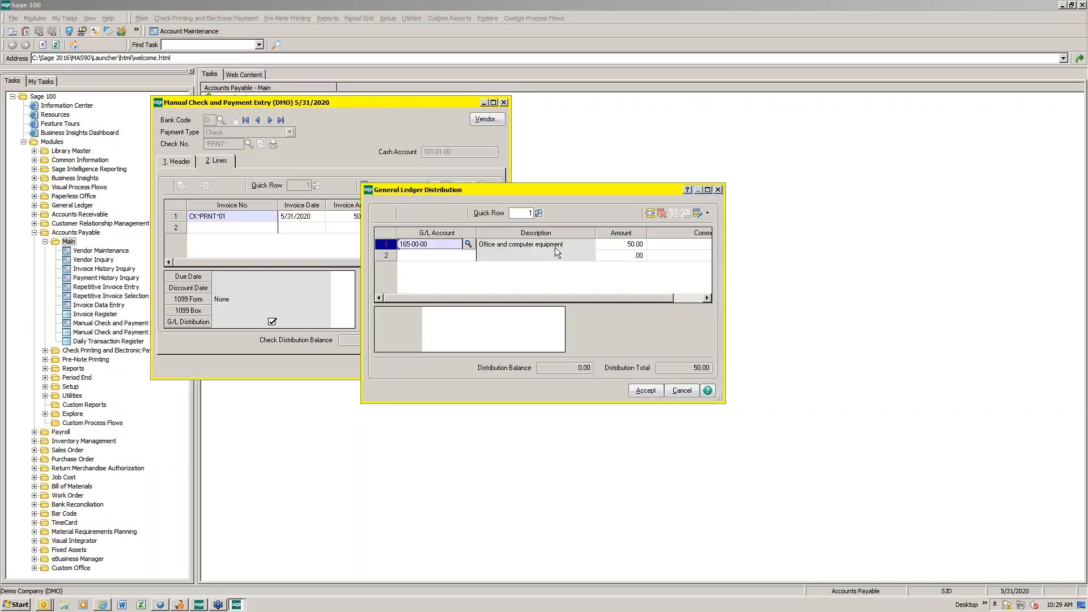
{"action": "left_click", "coordinate": [645, 390]}
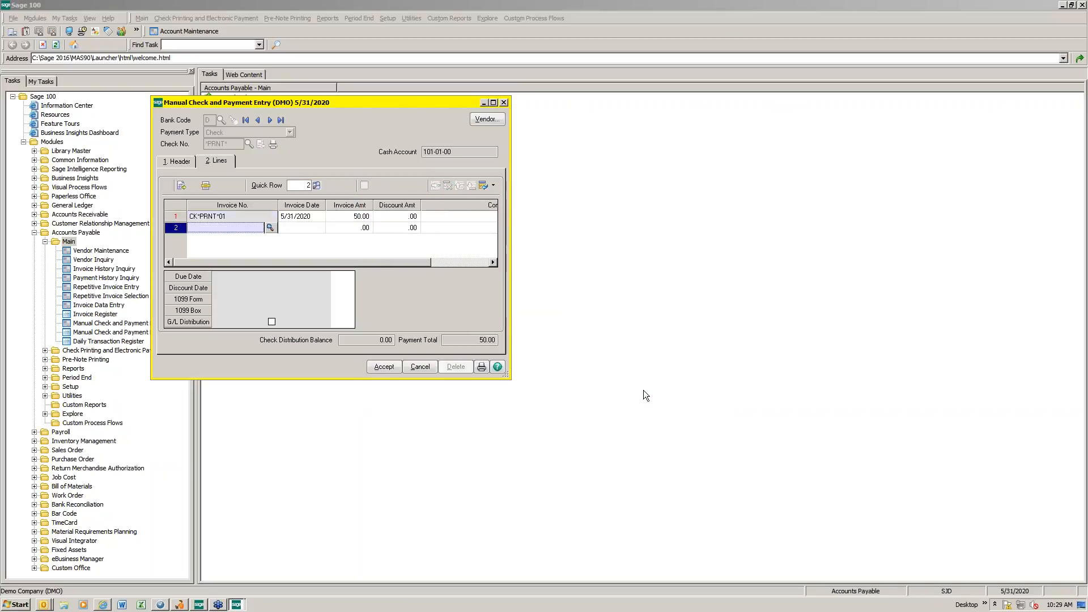
Step: Accept the manual check, print it as check 001005, and confirm that as the last check number printed
{"action": "left_click", "coordinate": [381, 367]}
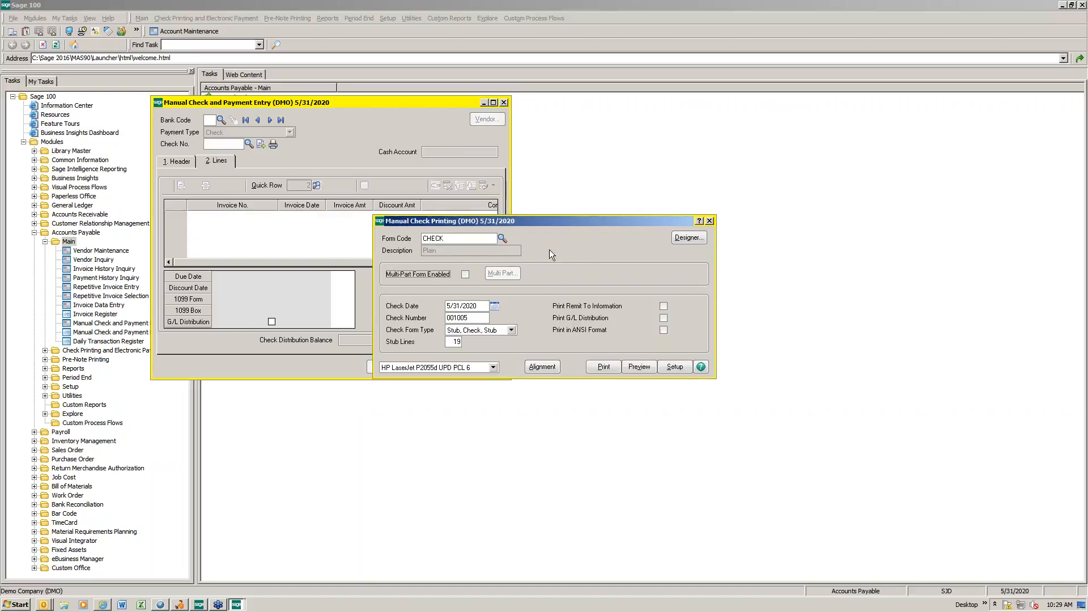
{"action": "left_click", "coordinate": [597, 369]}
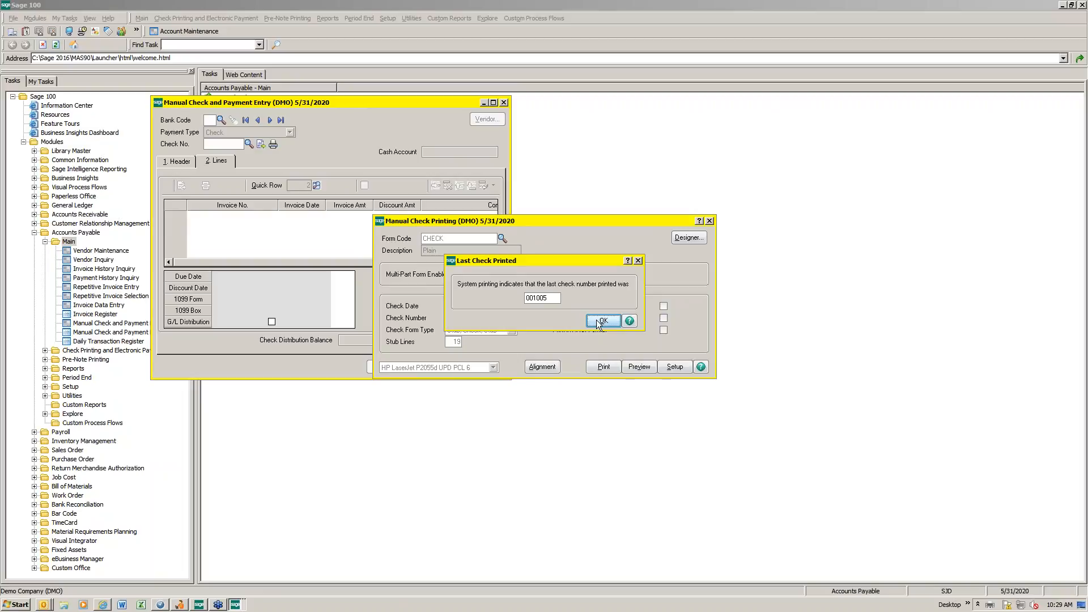
{"action": "left_click", "coordinate": [599, 322]}
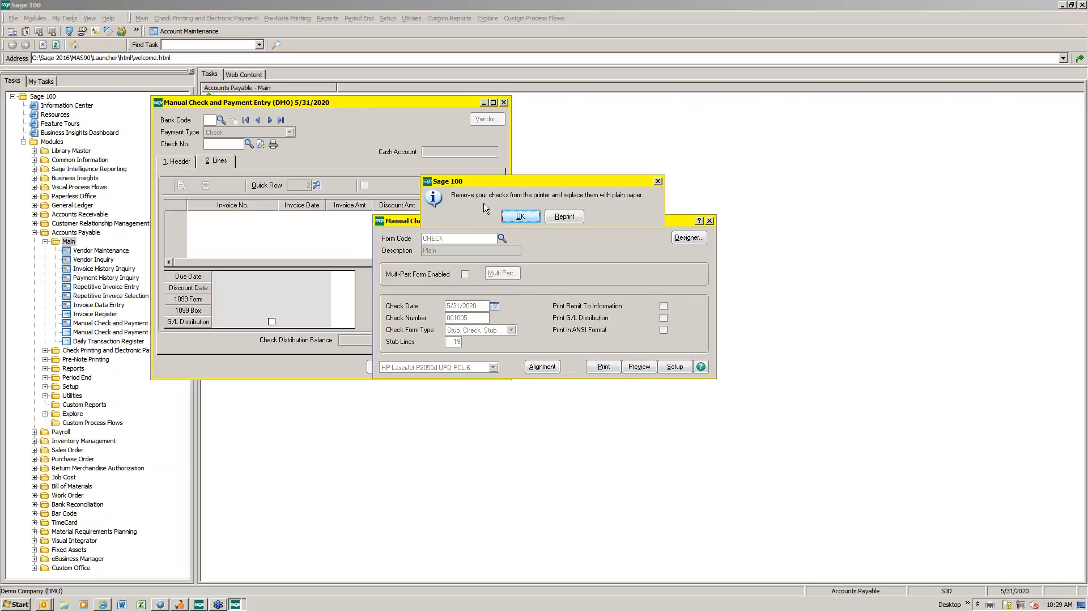
{"action": "left_click", "coordinate": [524, 217]}
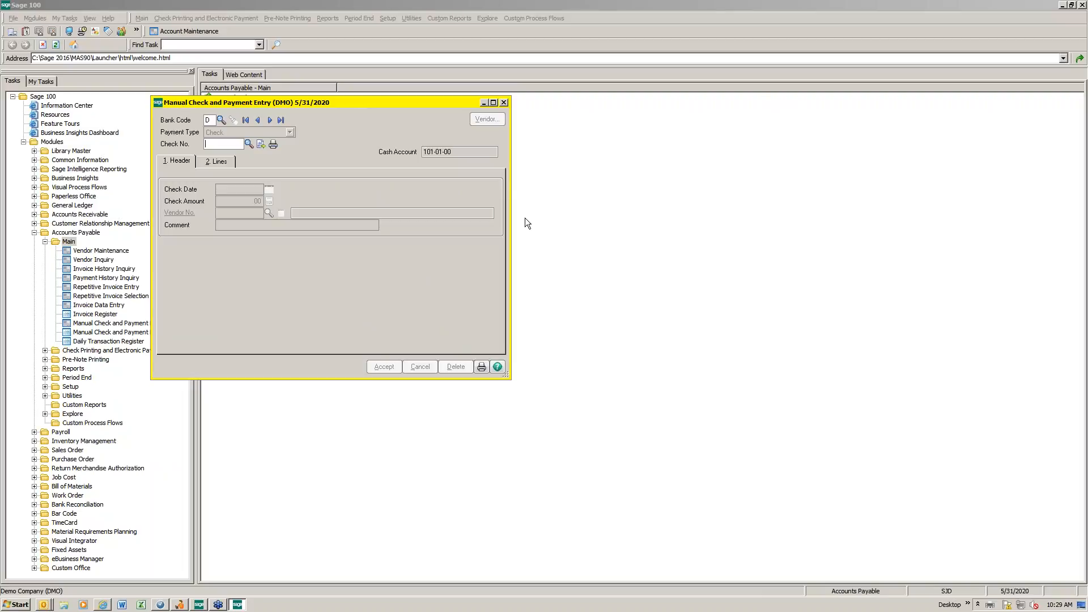
Step: Recall check 001005 and request a reprint under a different check number, choosing to void the original
{"action": "left_click", "coordinate": [249, 143]}
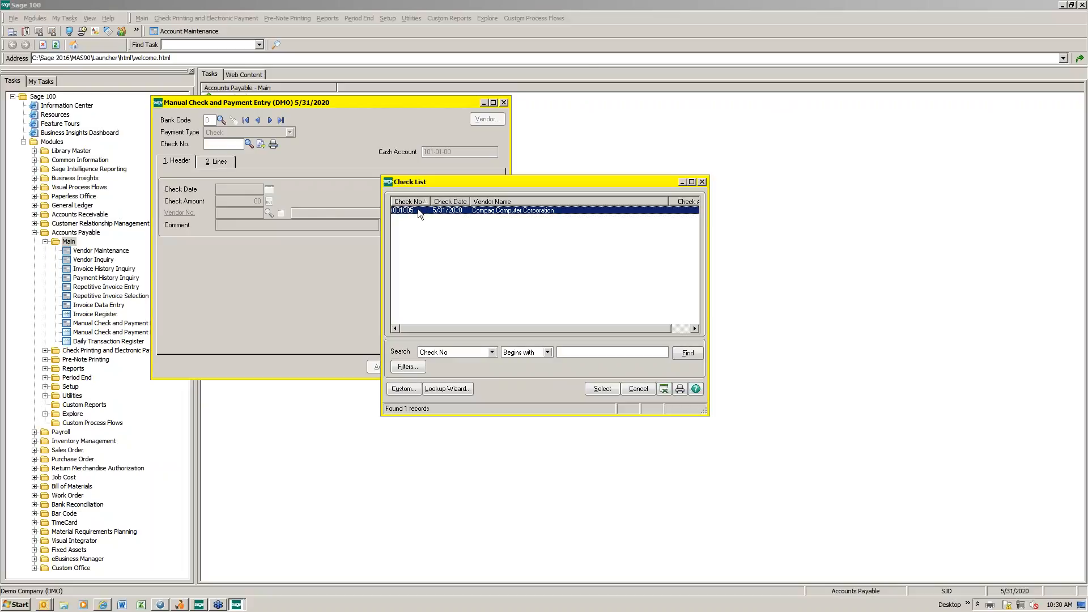
{"action": "left_click", "coordinate": [602, 389]}
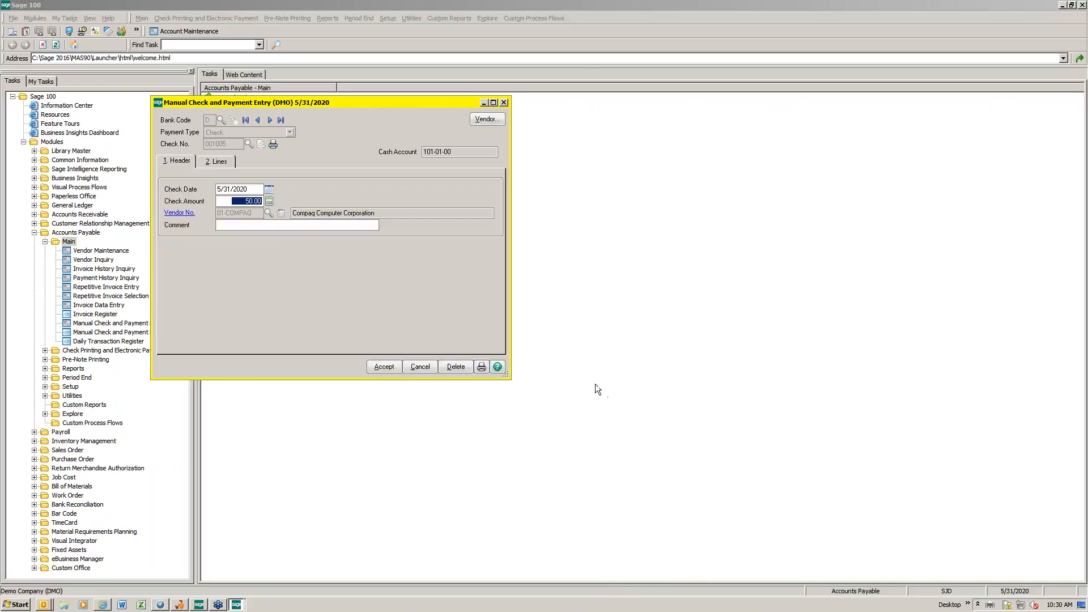
{"action": "left_click", "coordinate": [273, 145]}
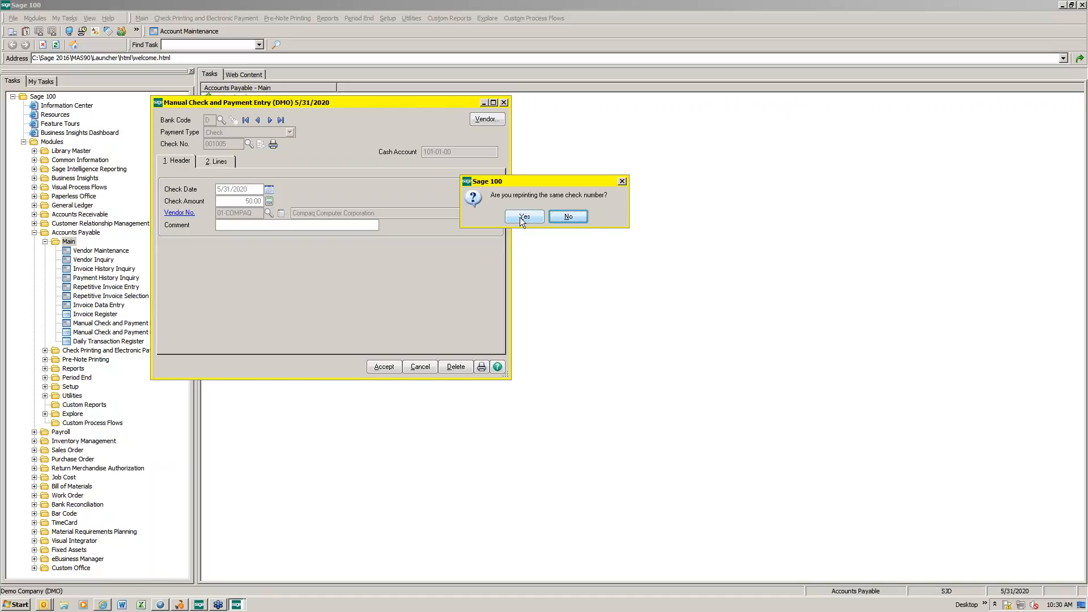
{"action": "left_click", "coordinate": [564, 219]}
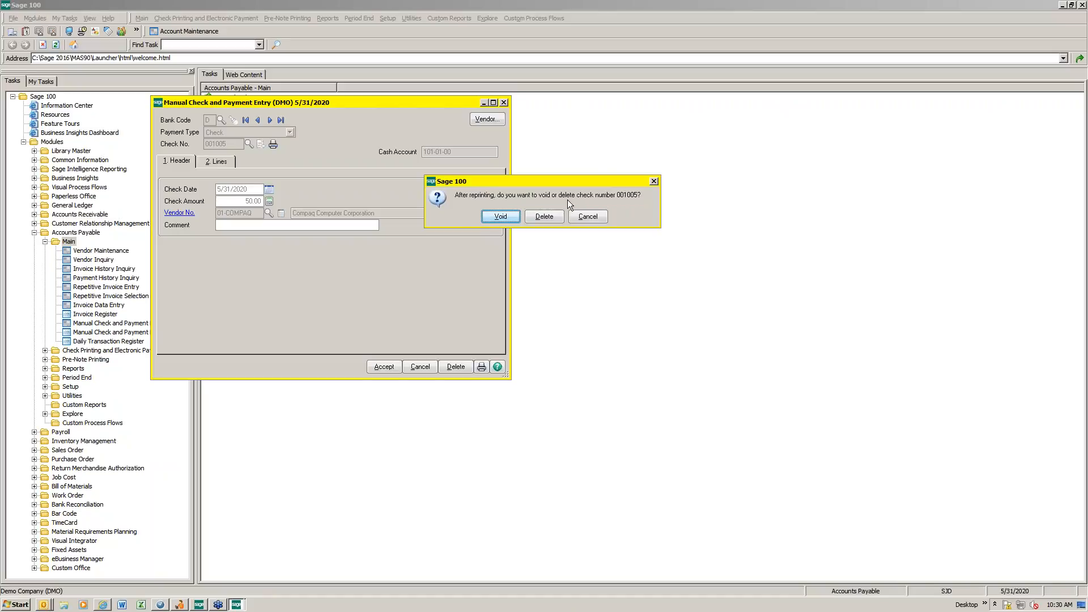
{"action": "left_click", "coordinate": [500, 218]}
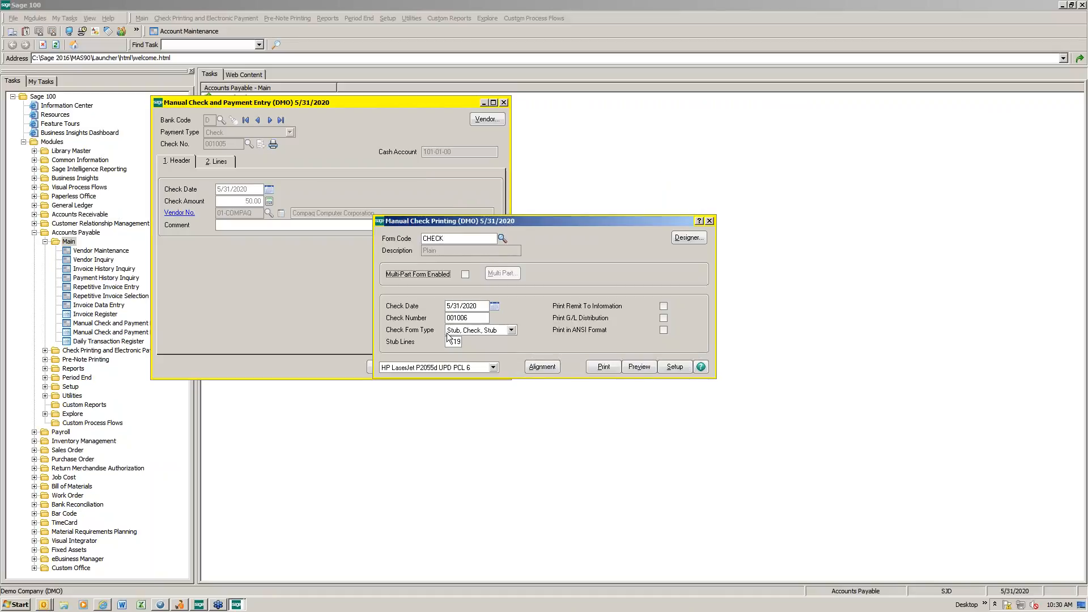
Step: Print the replacement as check 001006 and complete the check printing
{"action": "left_click", "coordinate": [604, 367]}
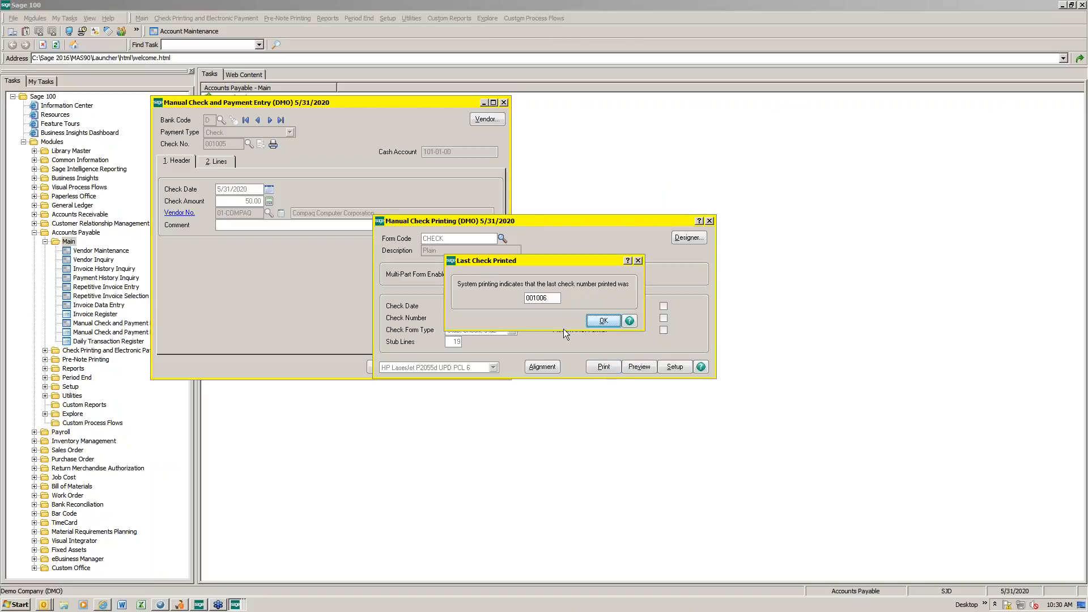
{"action": "left_click", "coordinate": [603, 322]}
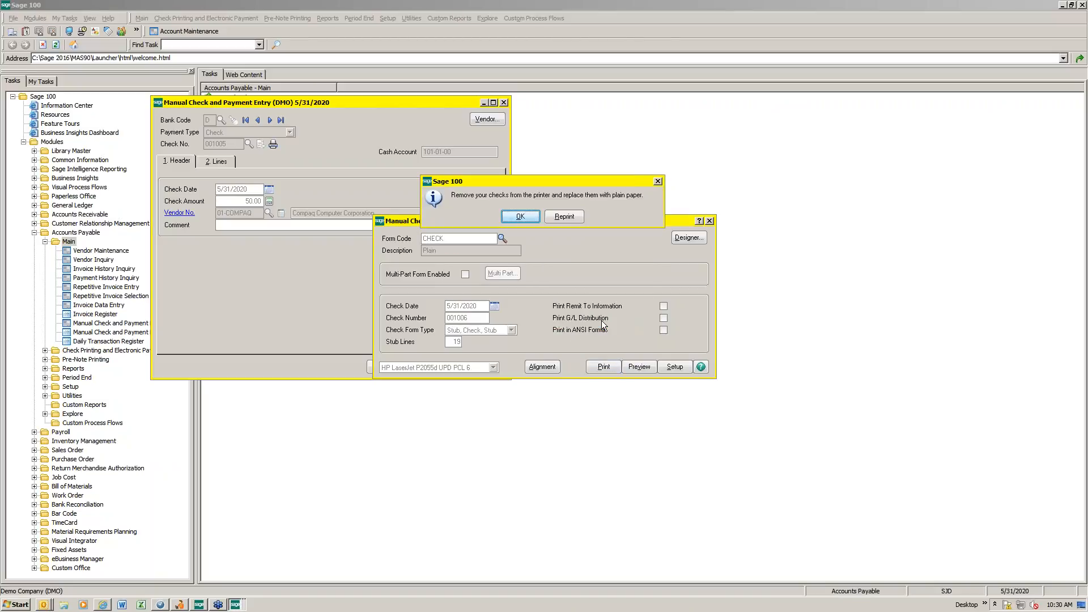
{"action": "left_click", "coordinate": [520, 217]}
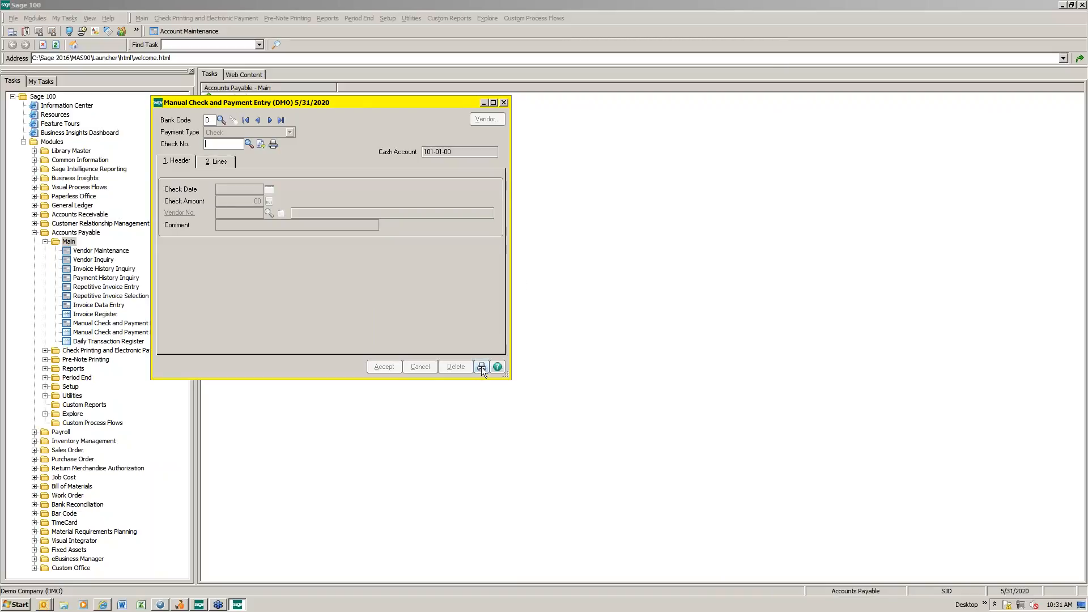
Step: Print the Manual Check and Payment Register, close the report, and update the register
{"action": "mouse_move", "coordinate": [356, 106]}
{"action": "left_mouse_down"}
{"action": "mouse_move", "coordinate": [354, 223]}
{"action": "mouse_move", "coordinate": [354, 85]}
{"action": "left_mouse_up"}
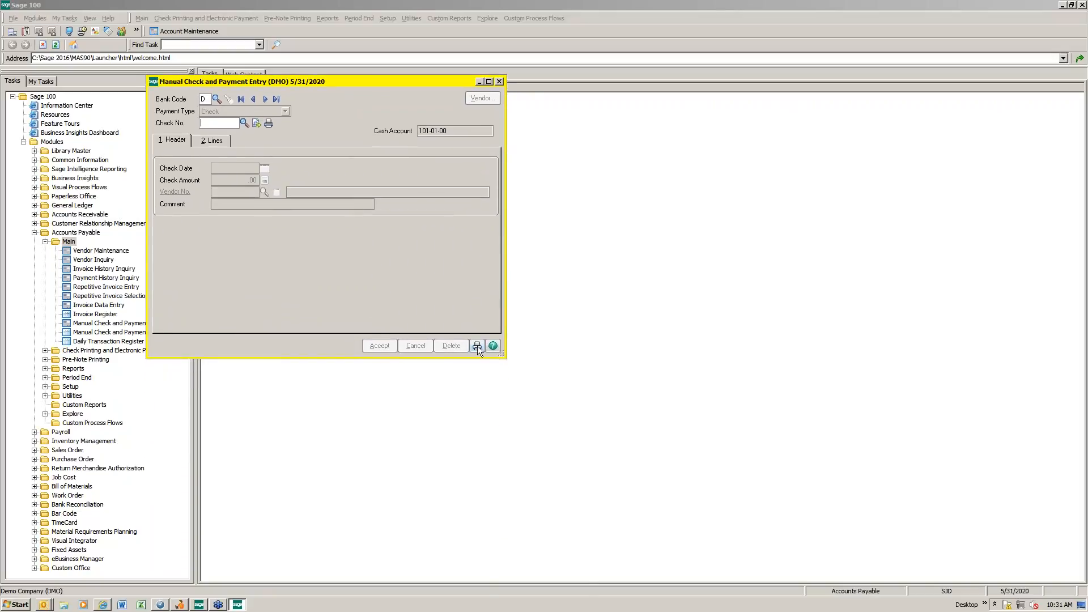
{"action": "left_click", "coordinate": [477, 346]}
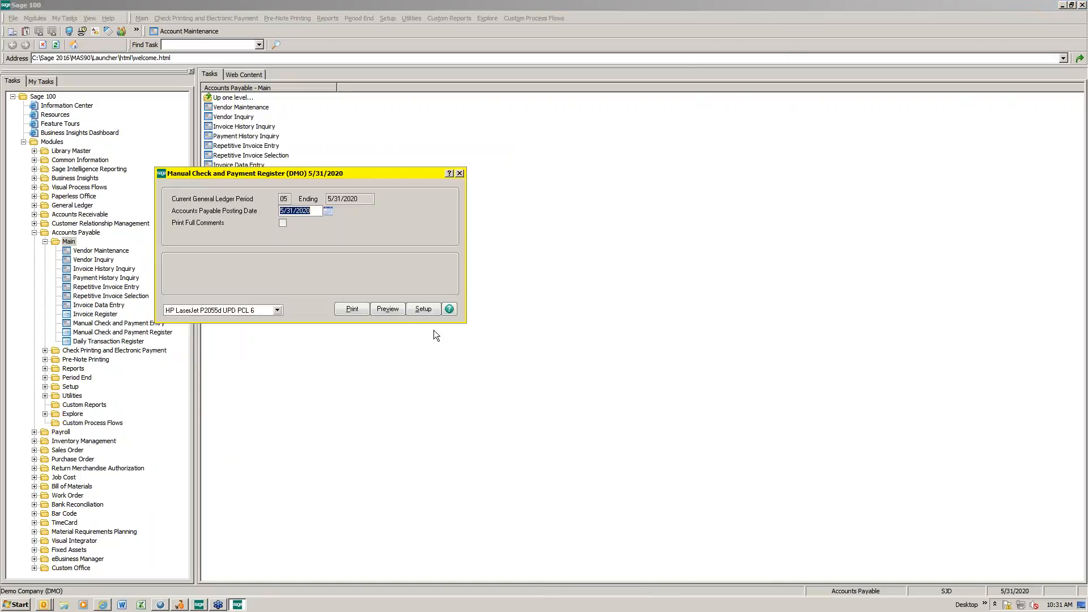
{"action": "left_click", "coordinate": [353, 310]}
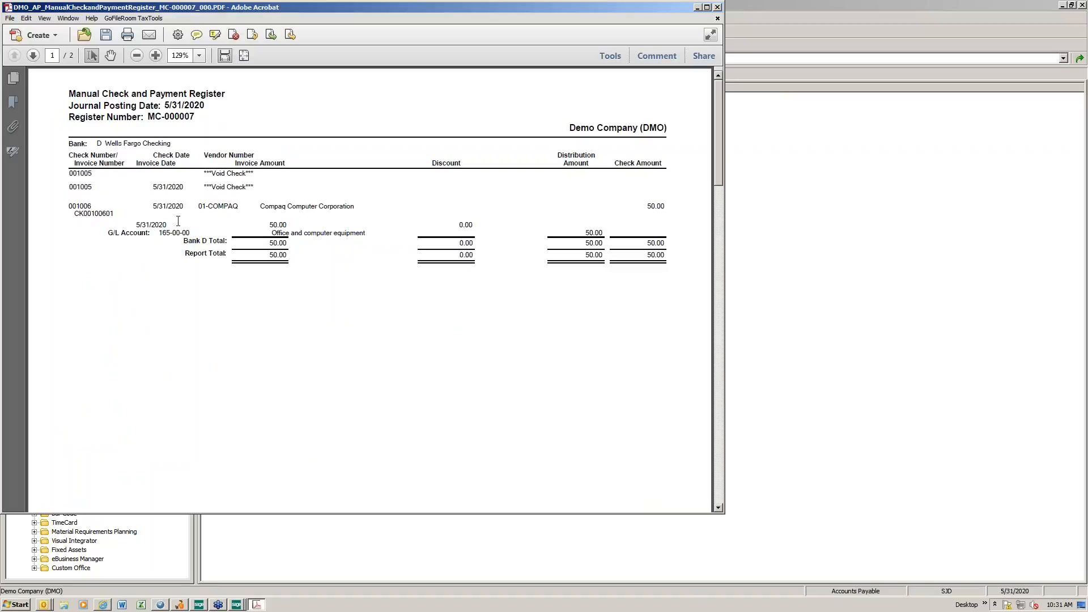
{"action": "left_click", "coordinate": [718, 8]}
{"action": "left_click", "coordinate": [525, 217]}
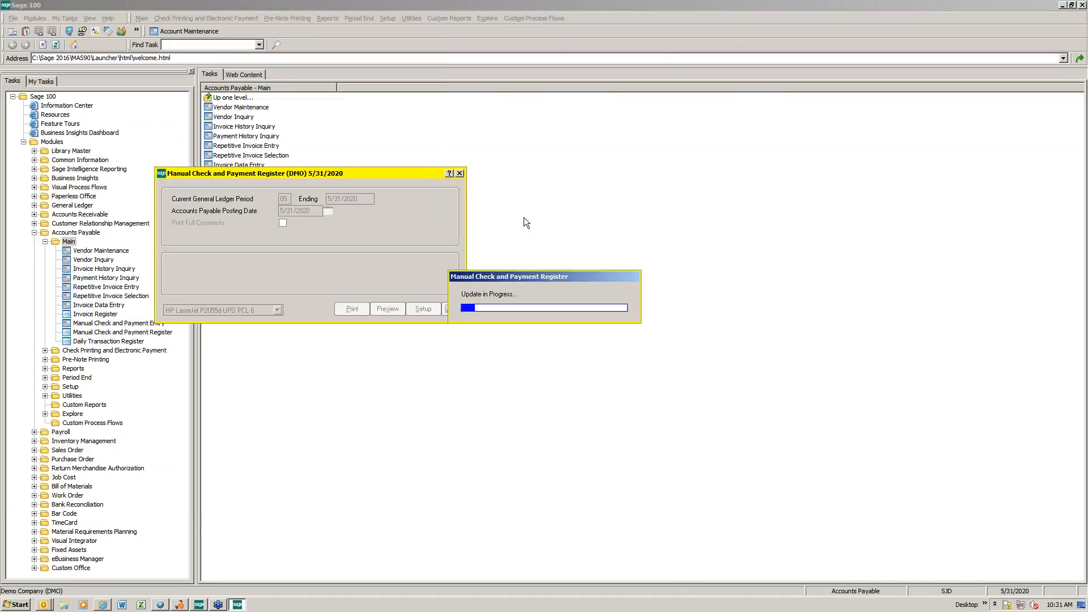
Step: Print the Accounts Payable Daily Transaction Register, close the report, and update the register
{"action": "left_click", "coordinate": [526, 219]}
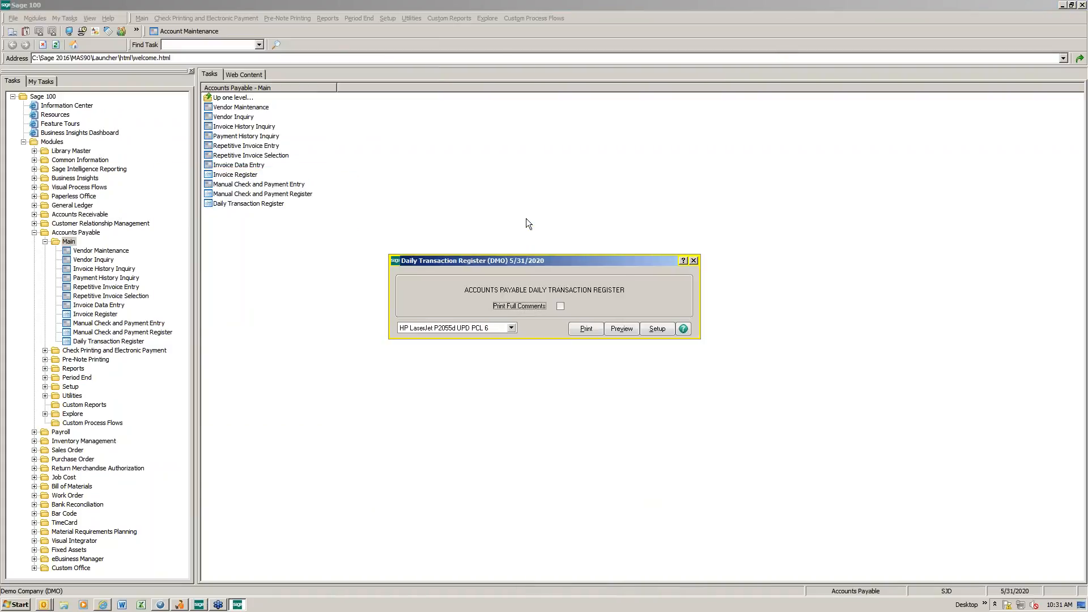
{"action": "left_click", "coordinate": [584, 330]}
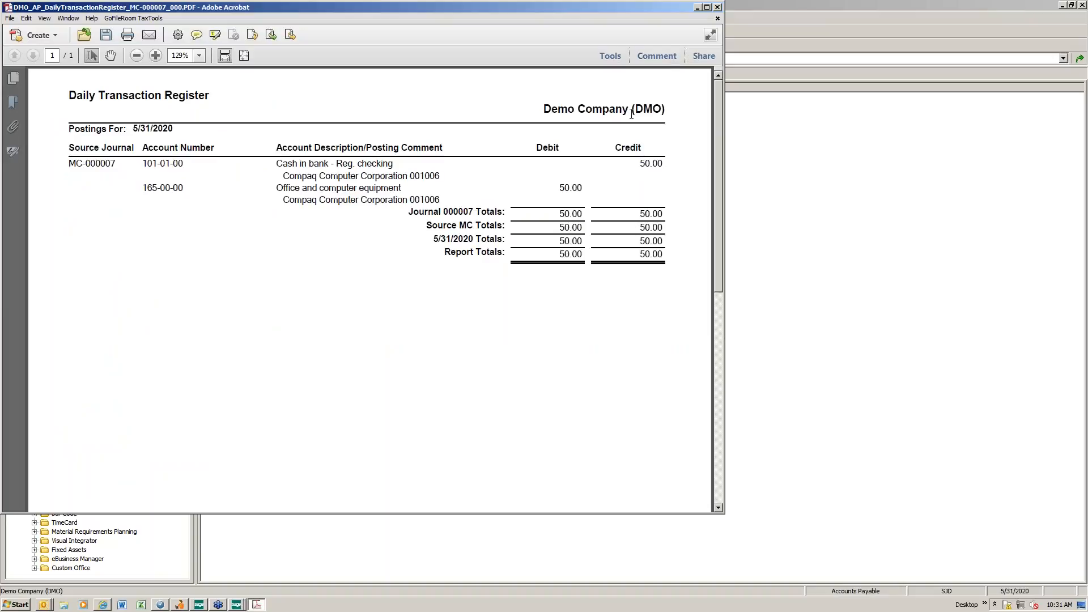
{"action": "left_click", "coordinate": [717, 8]}
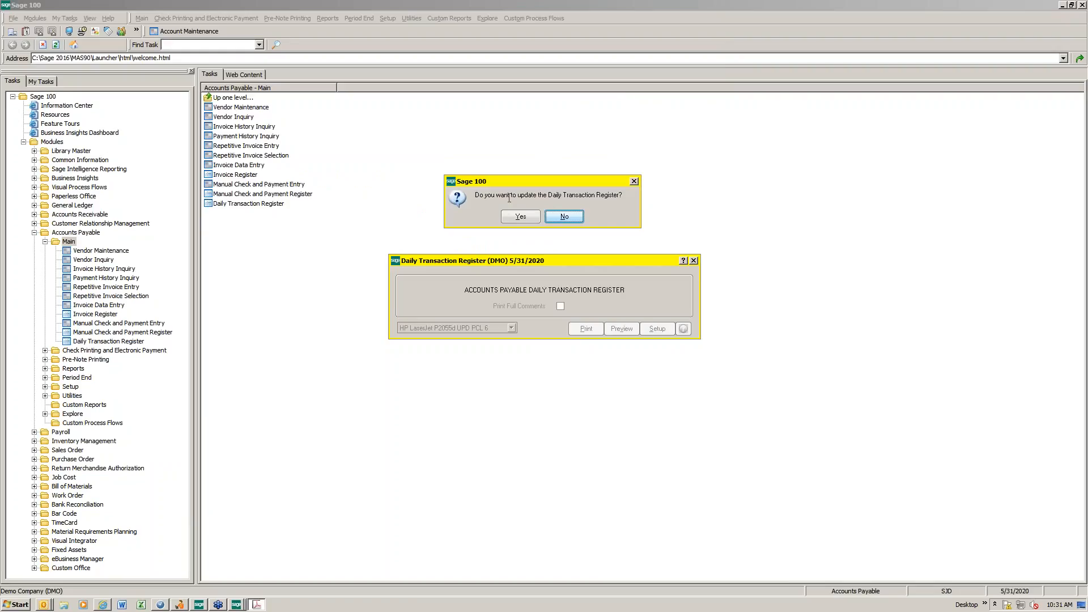
{"action": "left_click", "coordinate": [521, 220]}
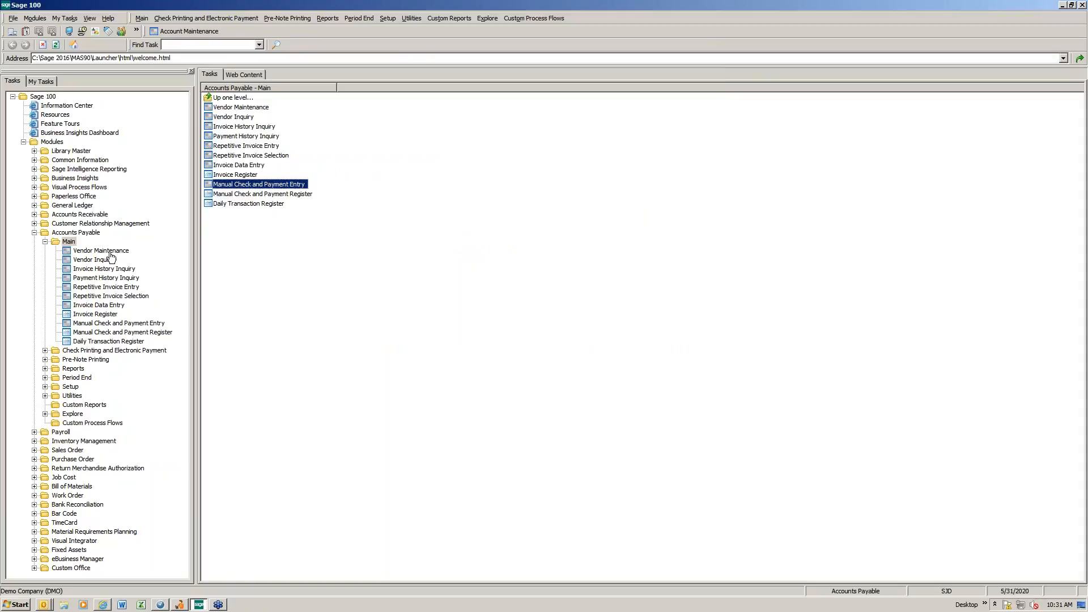
Step: Collapse the Accounts Payable Main folder and bring up vendor 01-AIRWAY in Vendor Maintenance for company DMO
{"action": "left_click", "coordinate": [45, 242]}
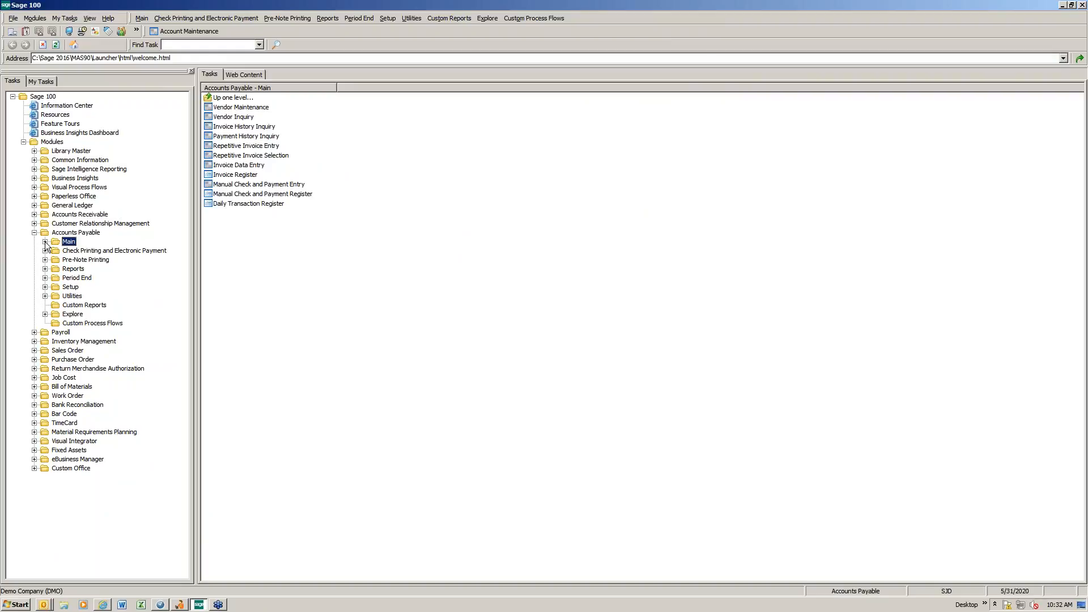
{"action": "double_click", "coordinate": [260, 108]}
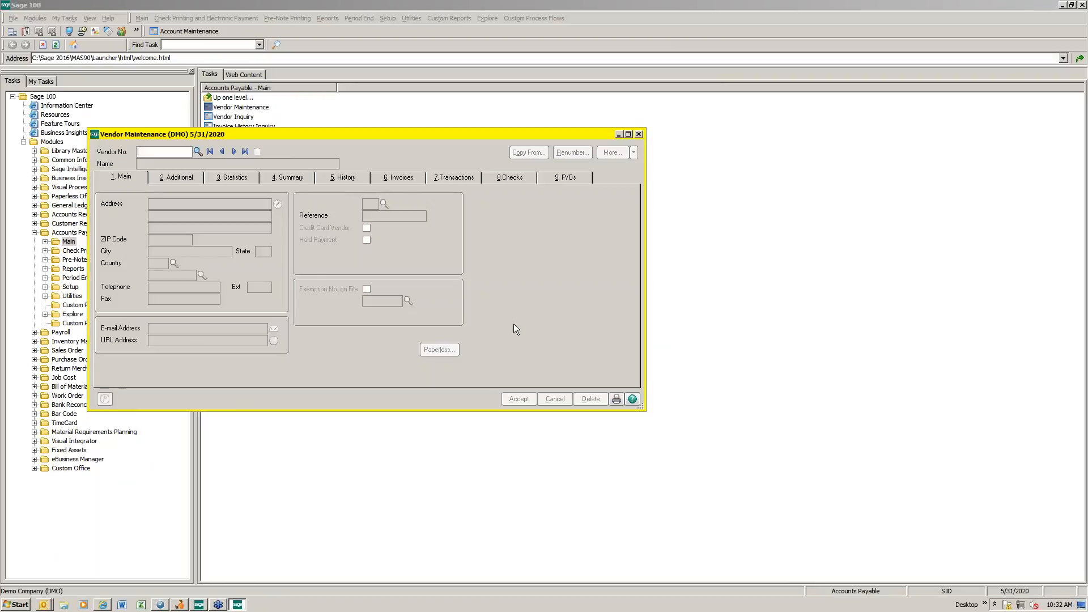
{"action": "left_click_drag", "start_coordinate": [361, 134], "coordinate": [683, 147]}
{"action": "left_click", "coordinate": [519, 165]}
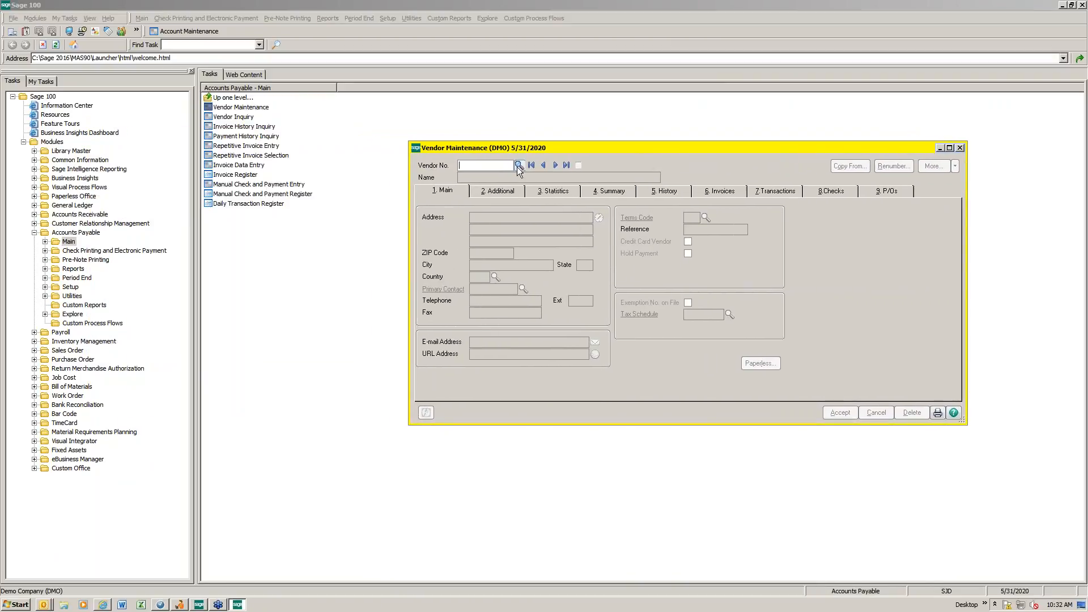
{"action": "double_click", "coordinate": [458, 211]}
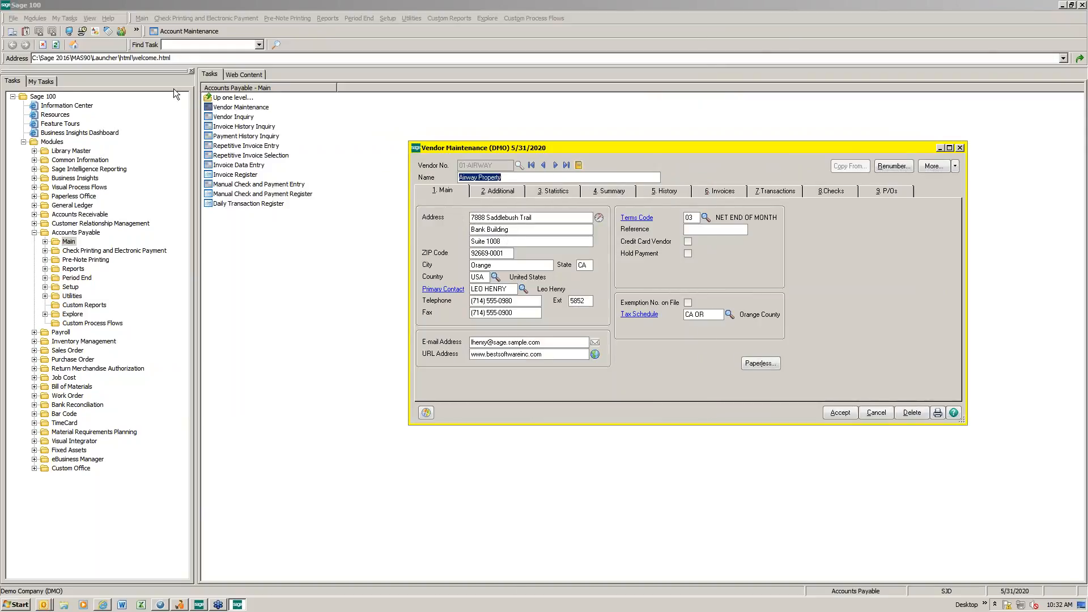
Step: Open a second Vendor Maintenance window in a new secondary company, ABC
{"action": "right_click", "coordinate": [221, 109]}
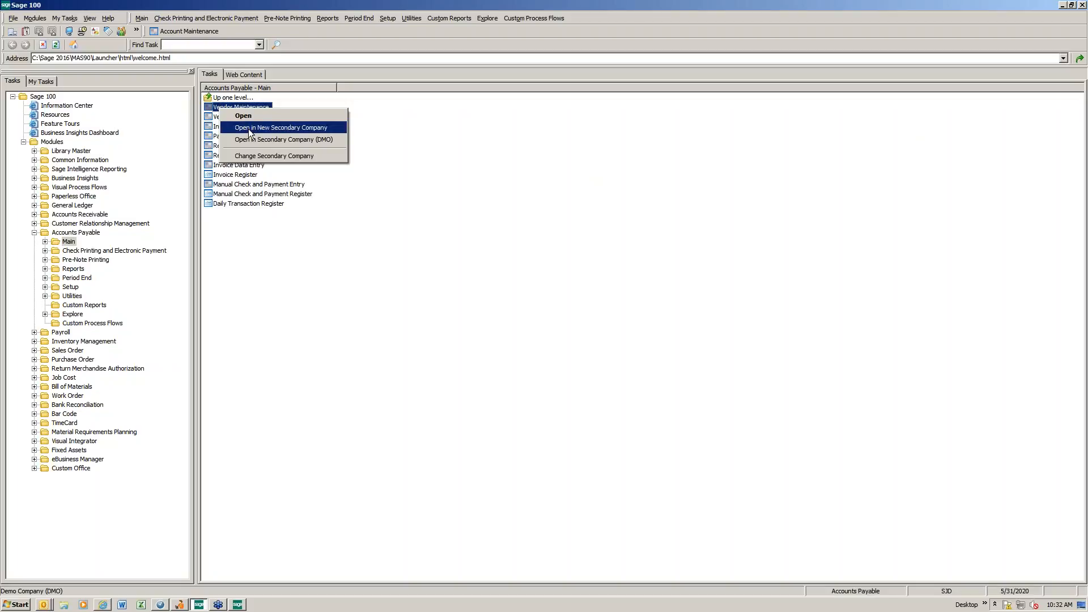
{"action": "left_click", "coordinate": [271, 129]}
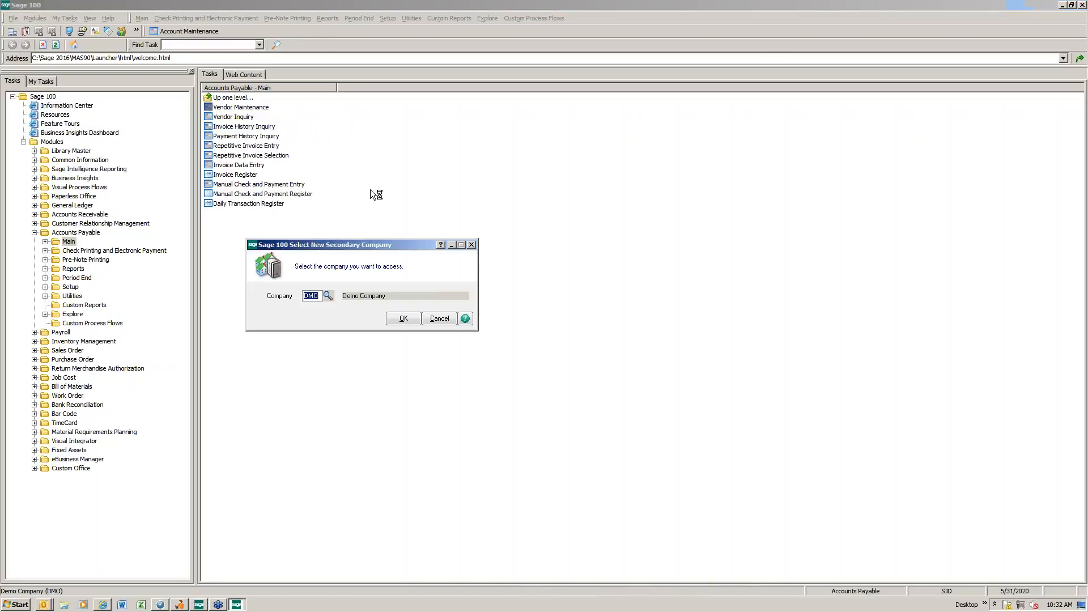
{"action": "type", "text": "ABC"}
{"action": "left_click", "coordinate": [398, 319]}
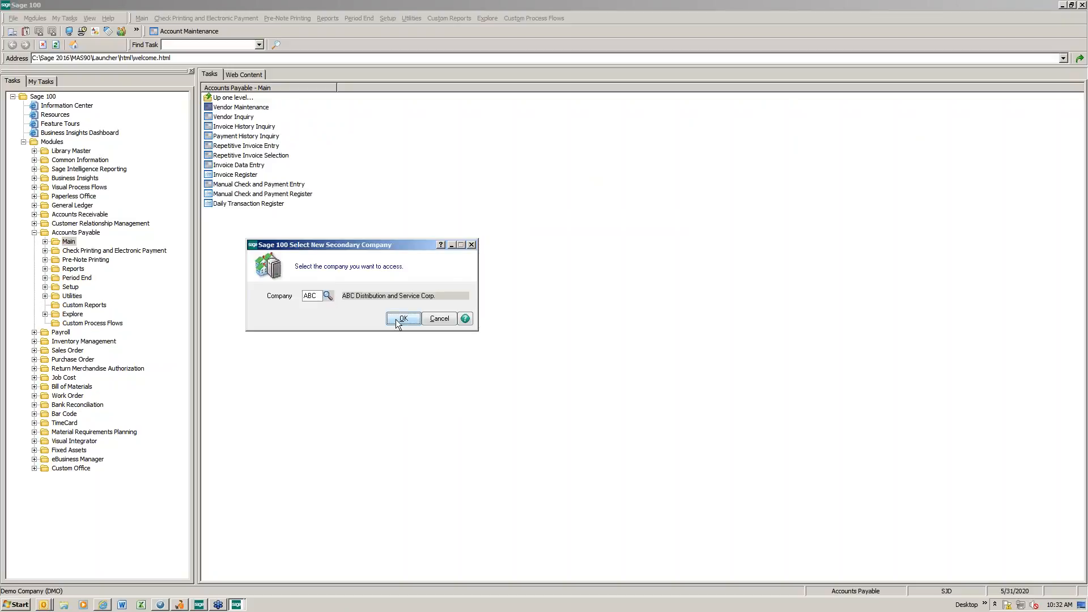
{"action": "left_click", "coordinate": [395, 318]}
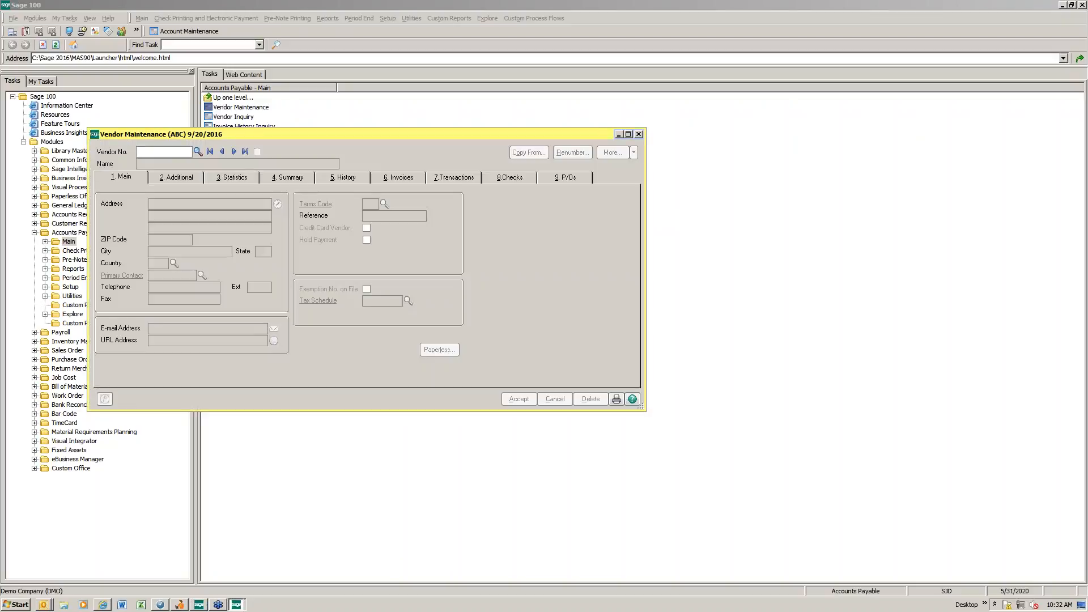
Step: Load vendor 01-AIRWAY in the ABC Vendor Maintenance window and show the DMO vendor window alongside it
{"action": "left_click_drag", "start_coordinate": [244, 133], "coordinate": [168, 60]}
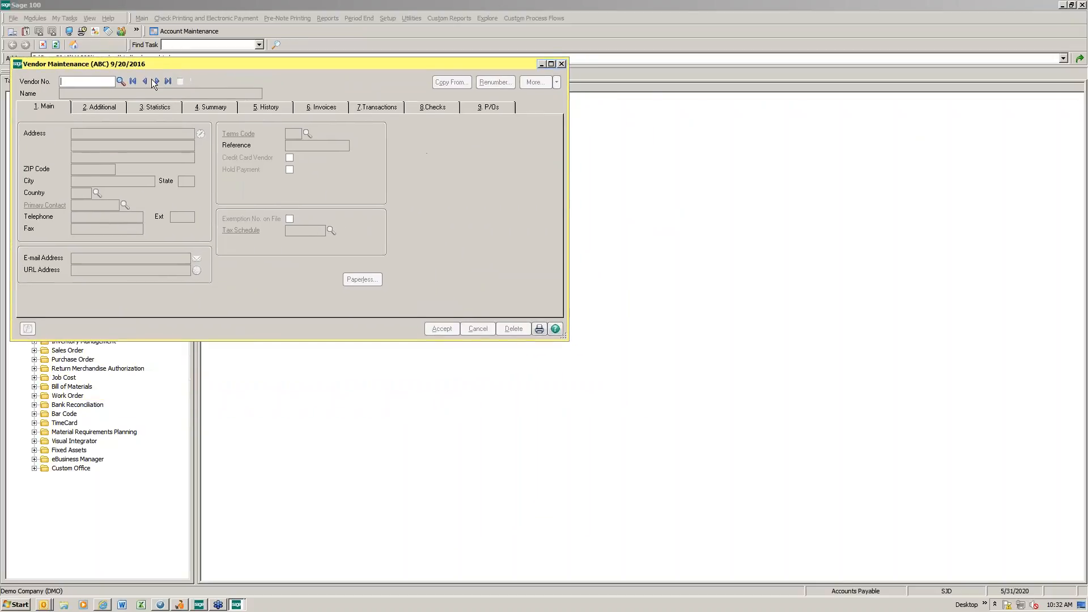
{"action": "left_click", "coordinate": [121, 81]}
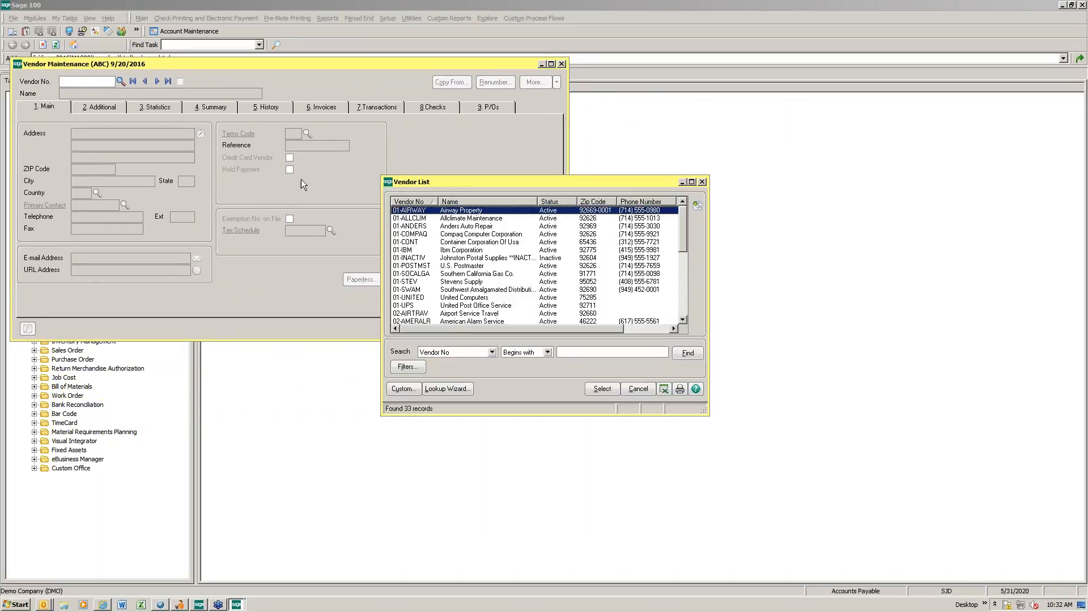
{"action": "double_click", "coordinate": [411, 214]}
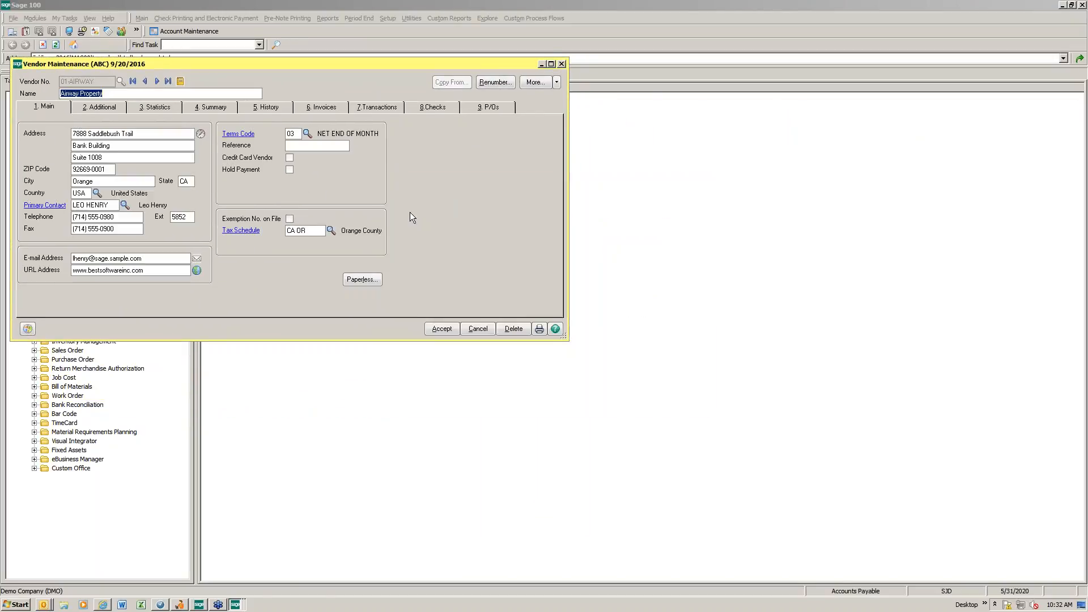
{"action": "left_click", "coordinate": [237, 604]}
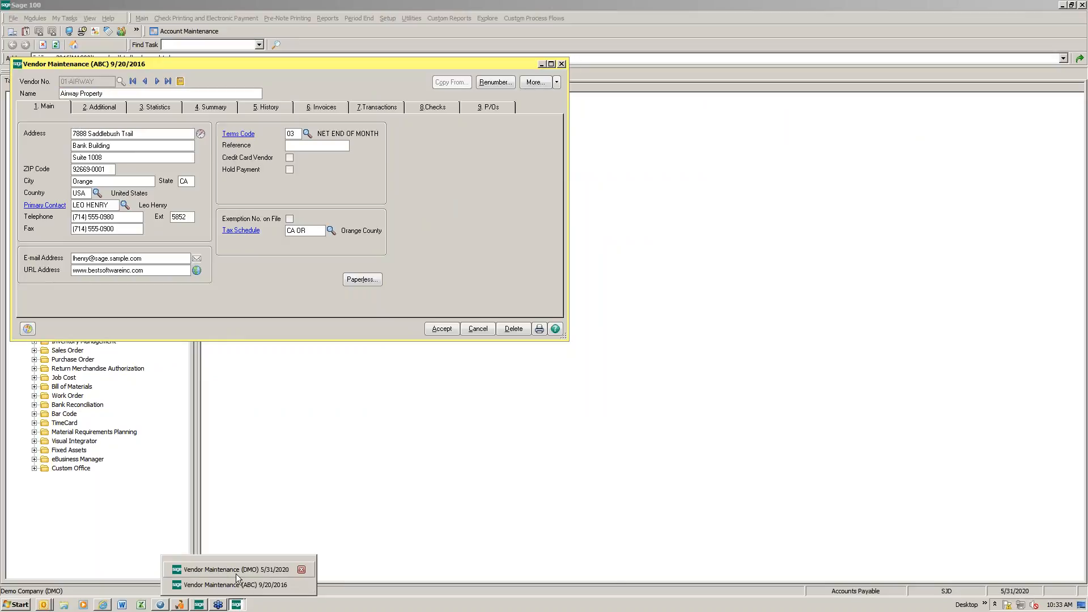
{"action": "left_click", "coordinate": [236, 573]}
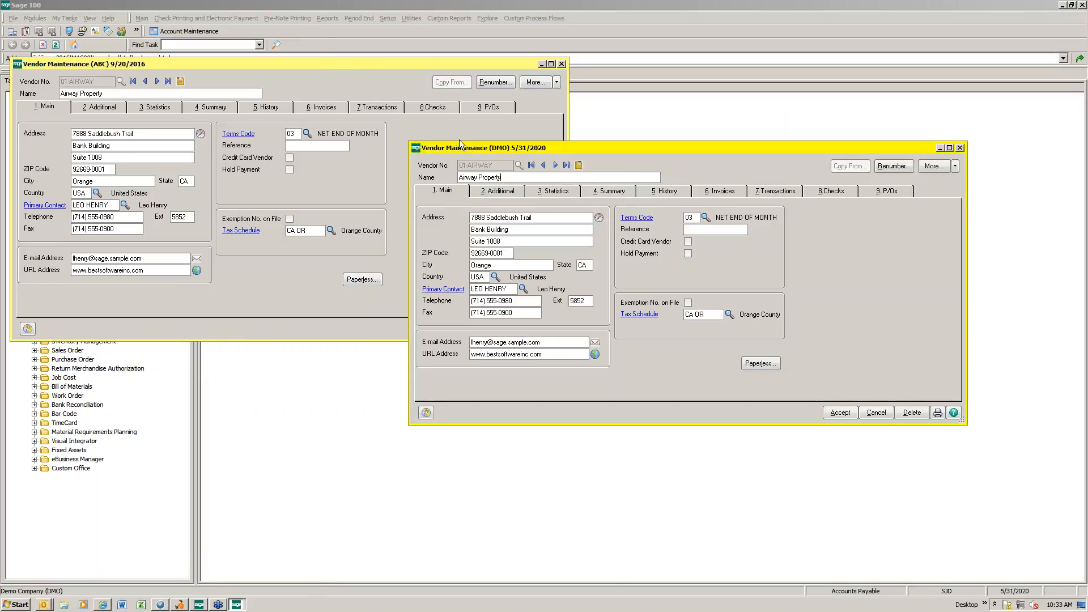